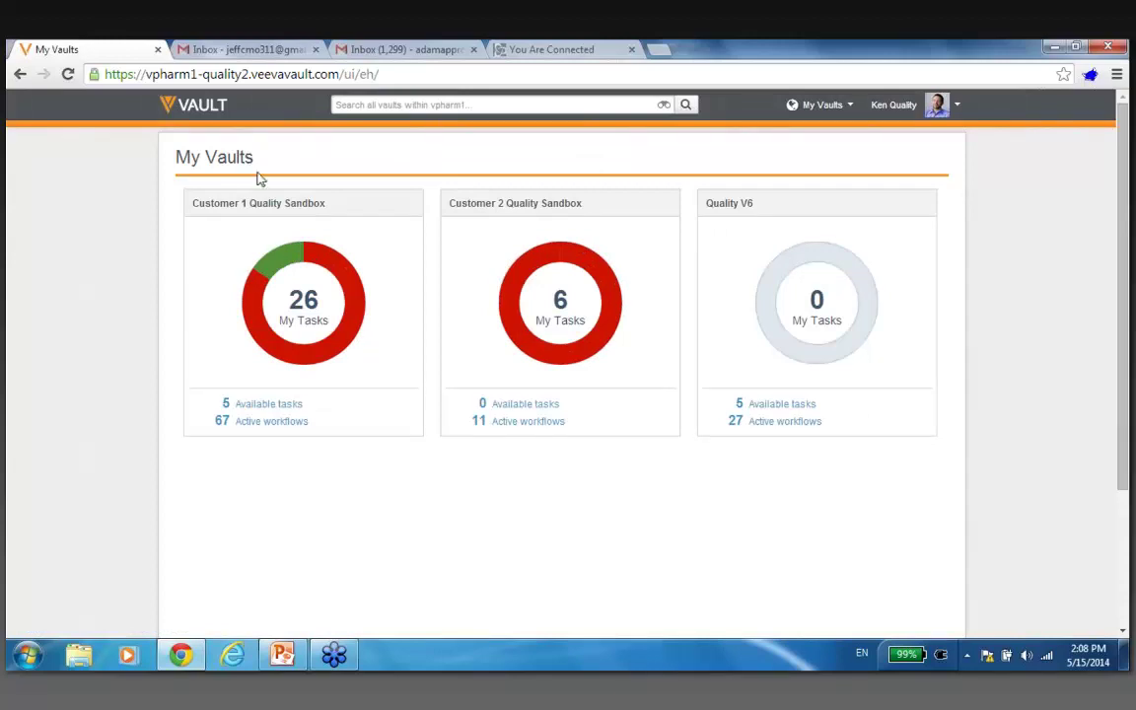
Open the Quality V6 vault's Library of 255 documents and bring up the Create menu.
left_click(822, 306)
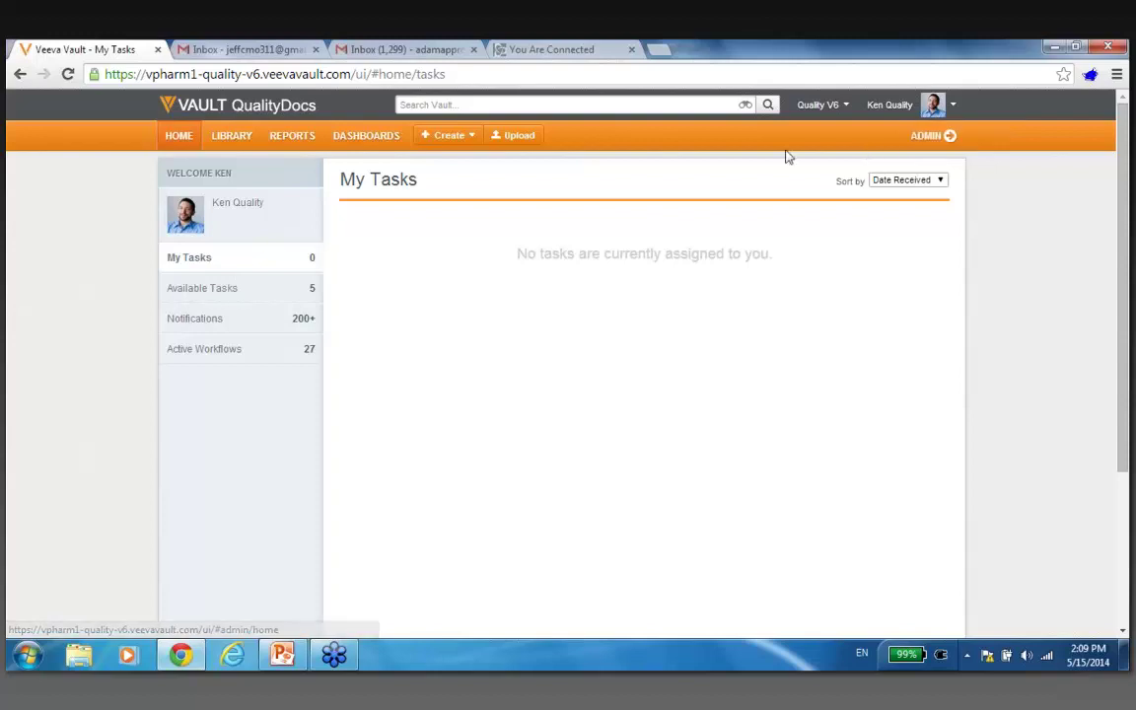
left_click(244, 140)
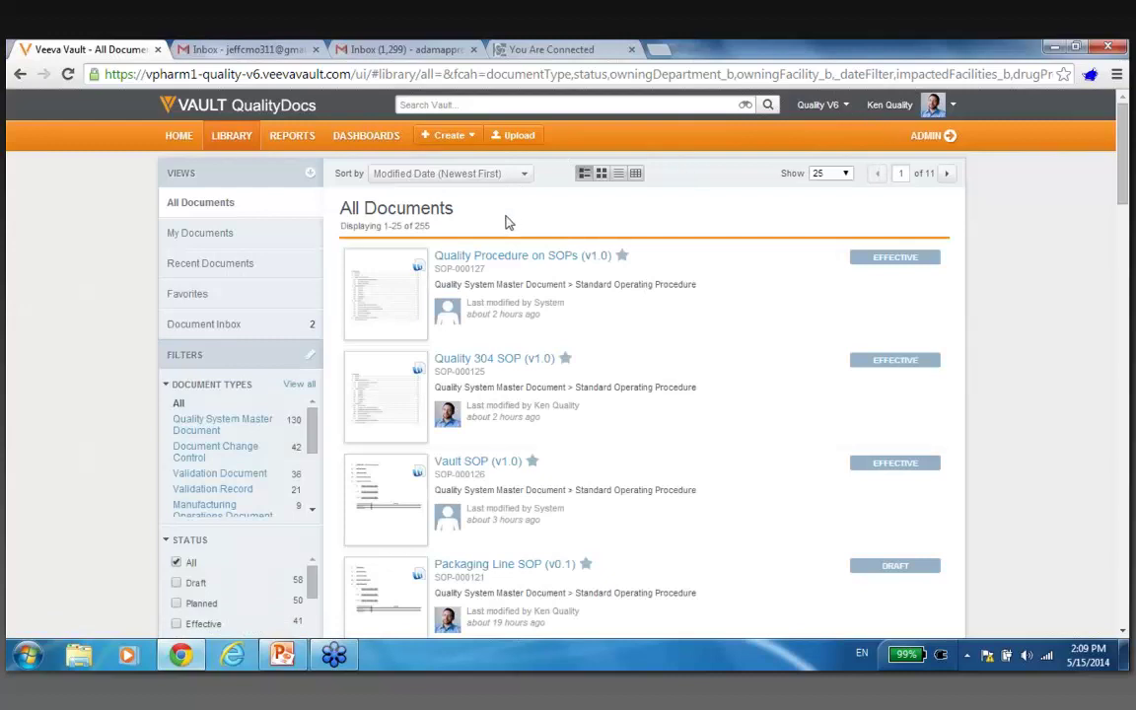
double_click(422, 226)
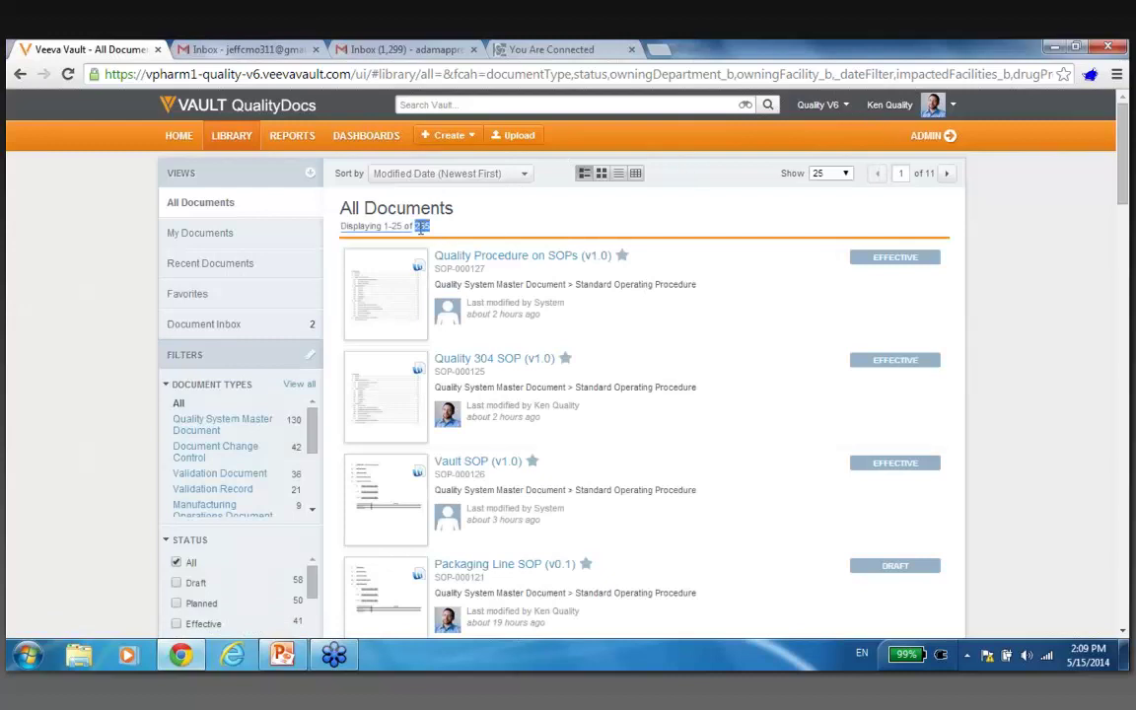
left_click(498, 230)
left_click(461, 137)
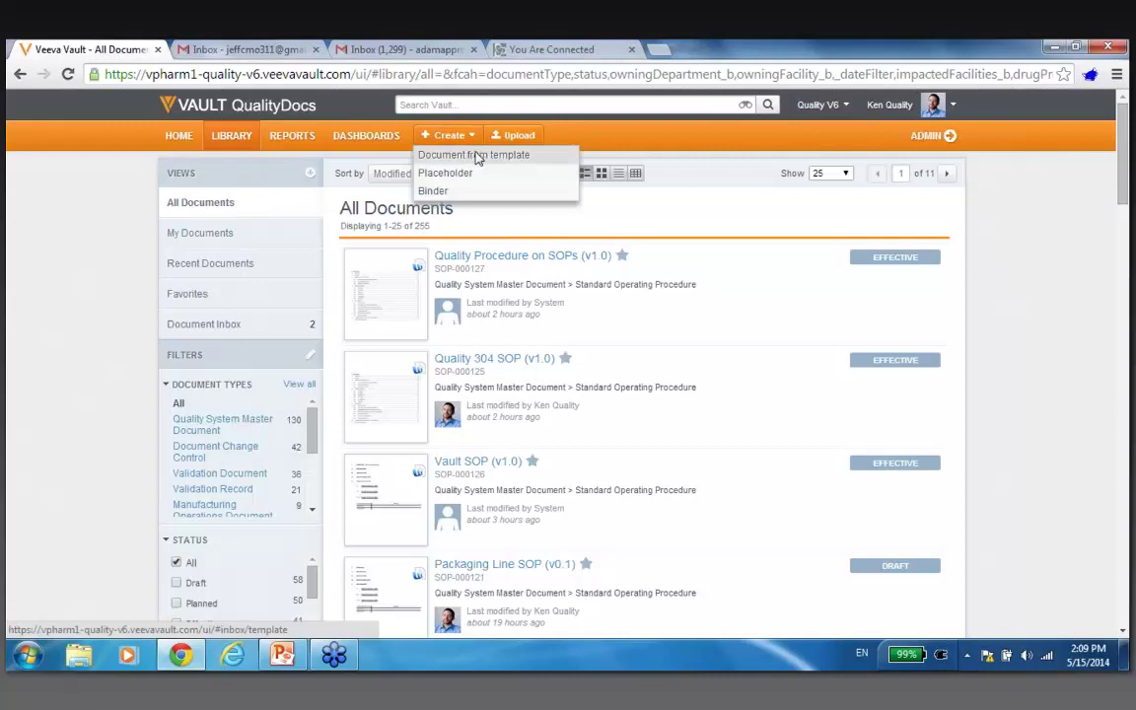
Create a Quality System Master Document, Standard Operating Procedure subtype, from the Standard SOP Template.
left_click(478, 157)
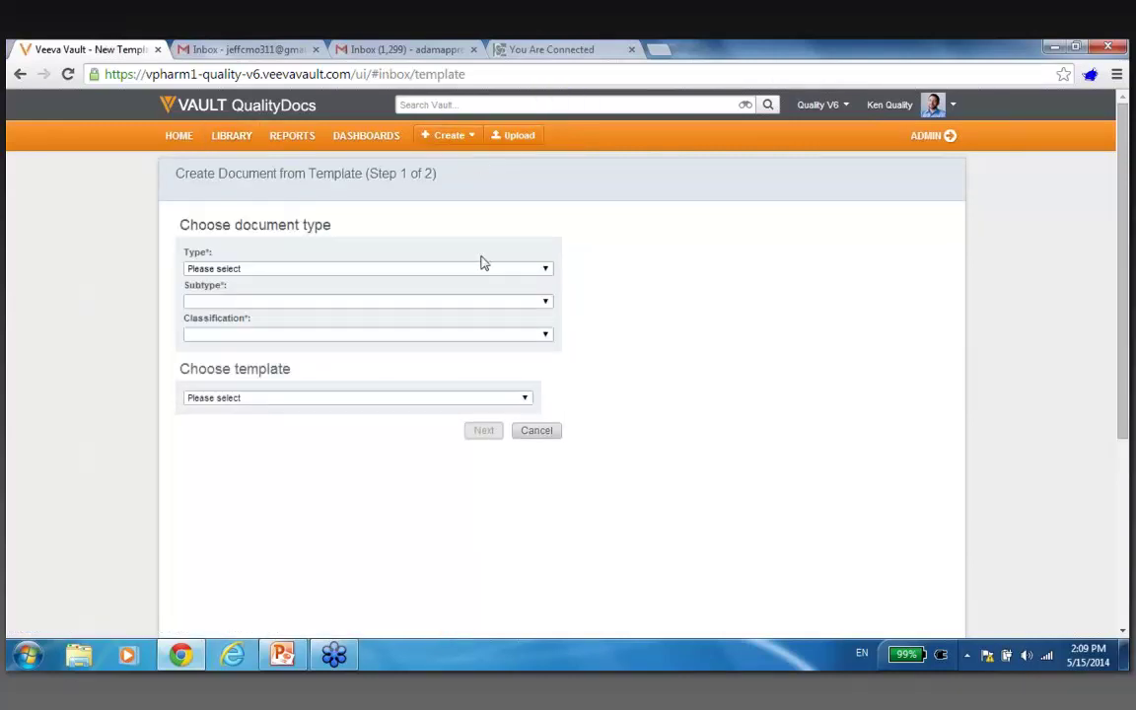
left_click(483, 266)
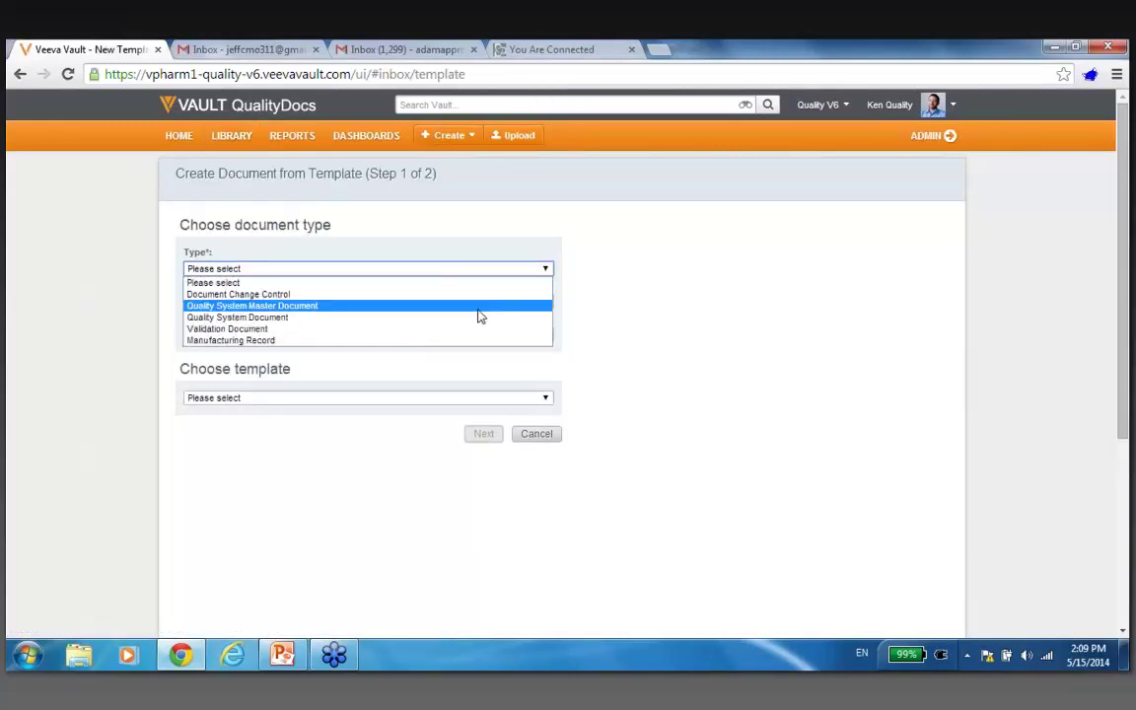
left_click(481, 309)
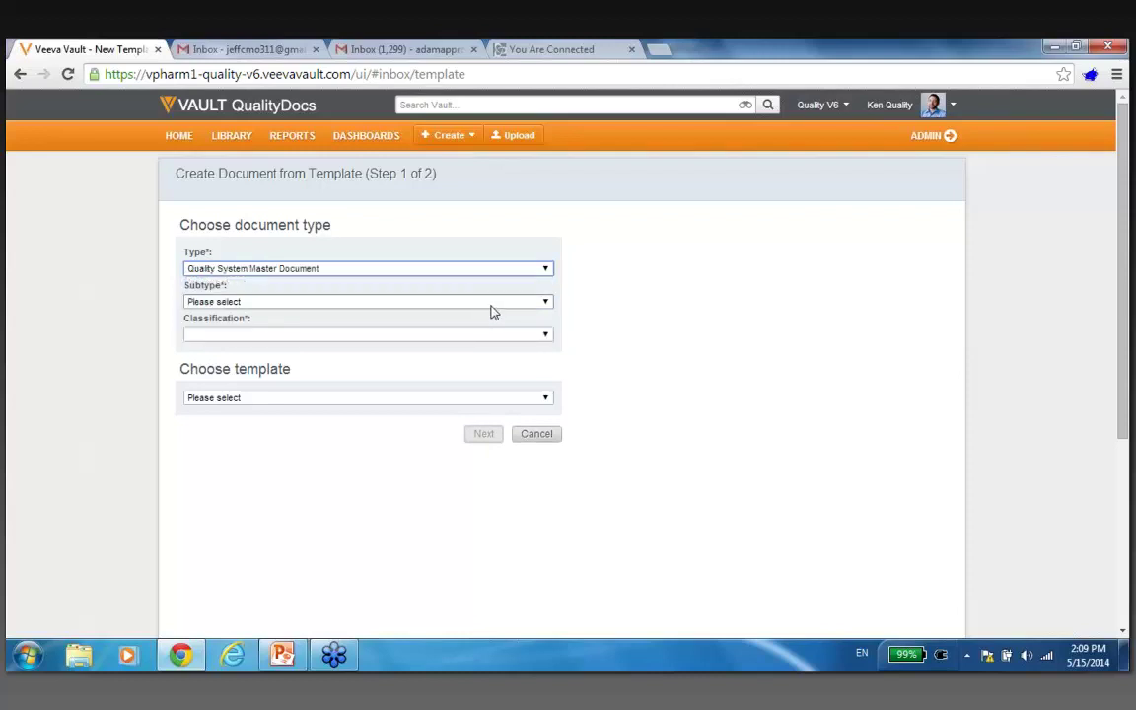
left_click(493, 310)
left_click(491, 353)
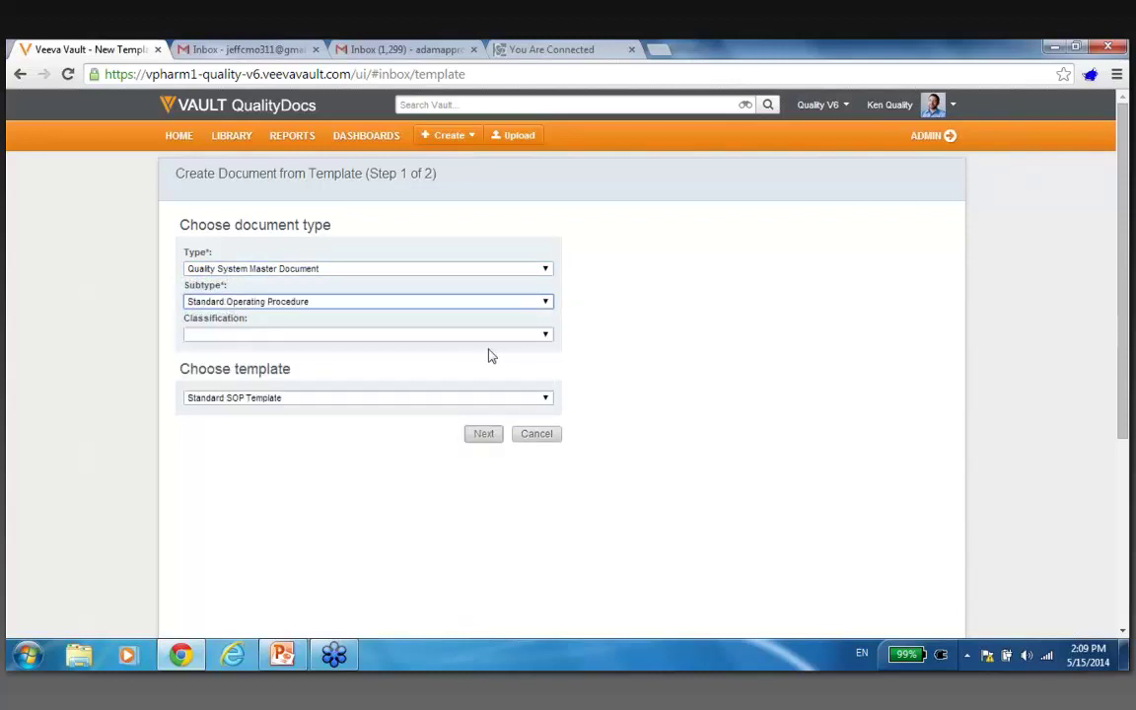
left_click(487, 400)
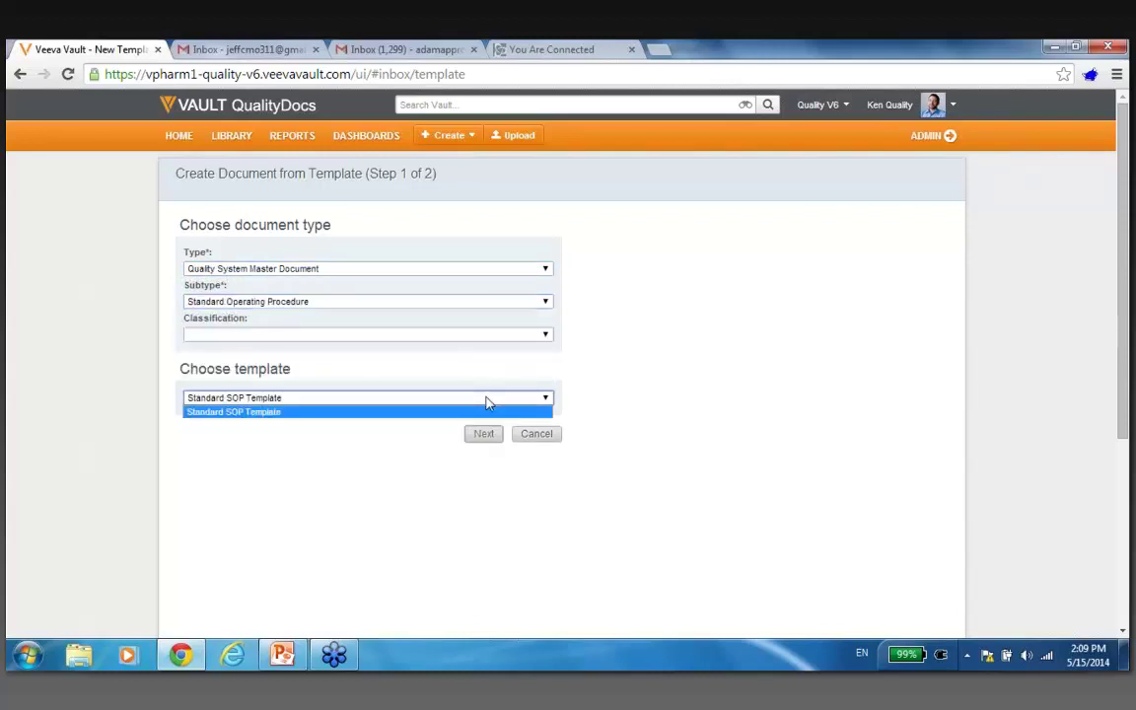
left_click(487, 402)
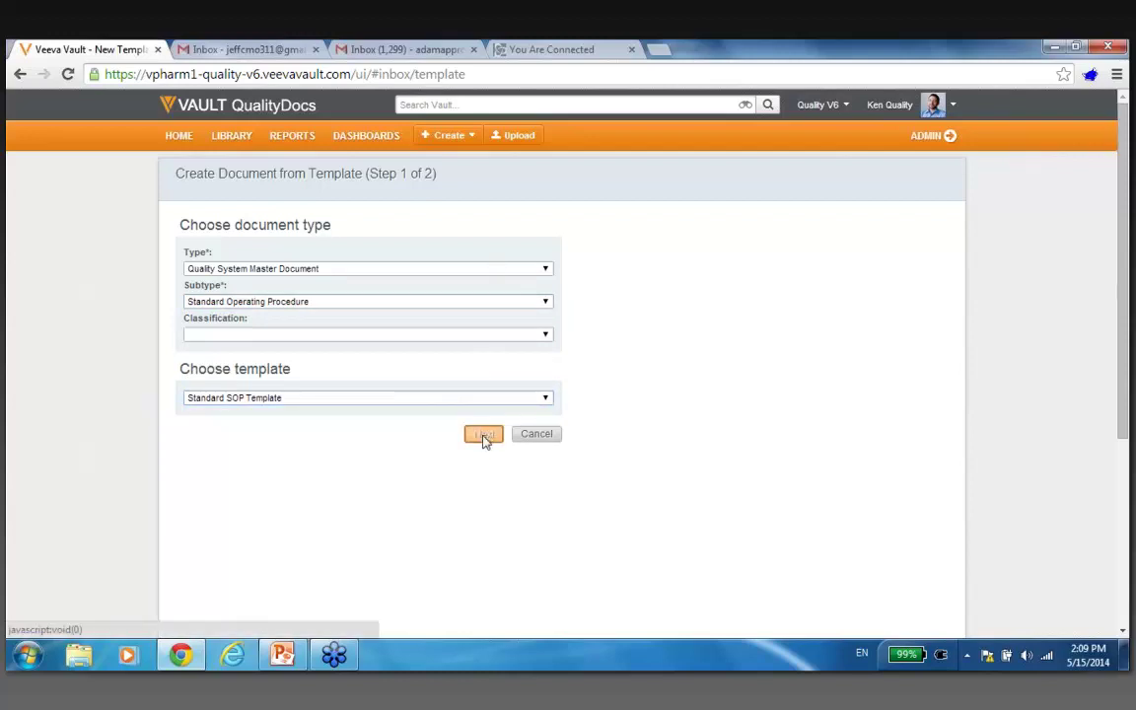
left_click(483, 435)
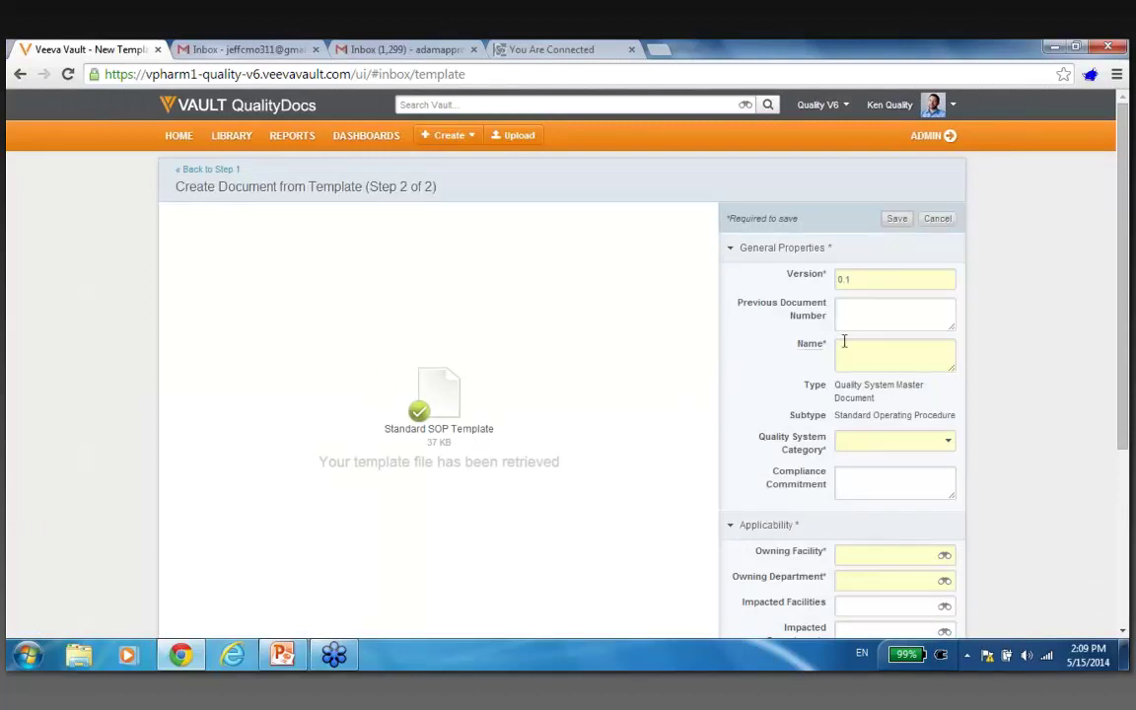
Name the SOP 'QualityDocs Vault SOP' and set its category to Quality Management System.
left_click(880, 347)
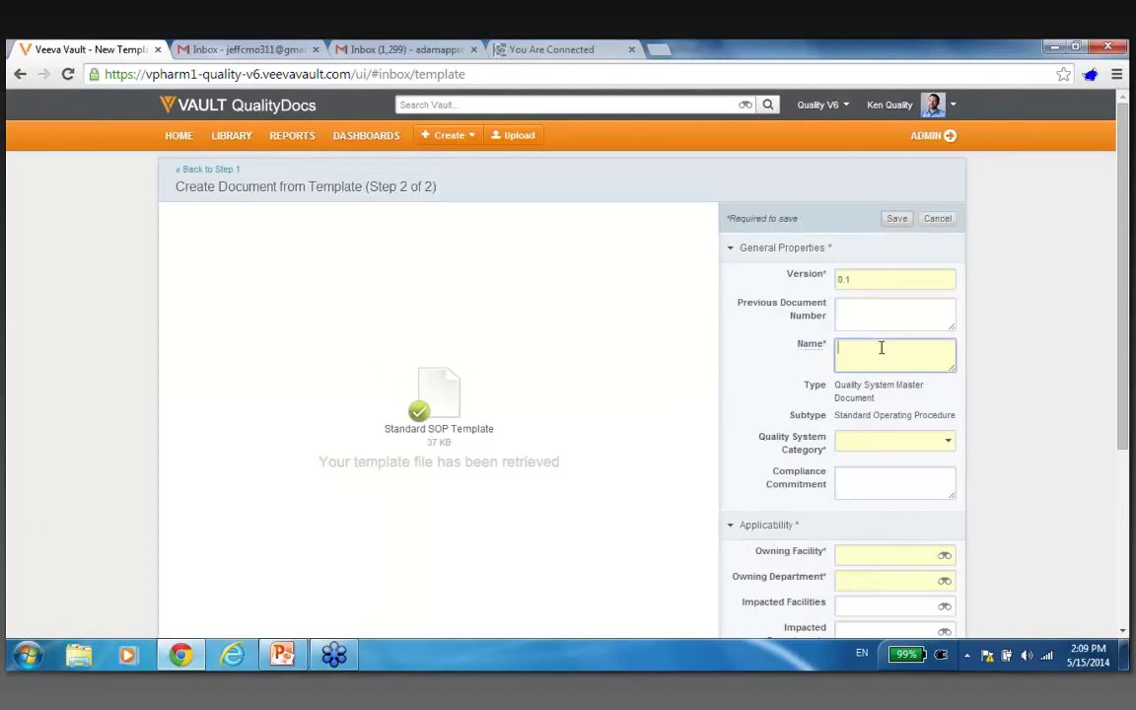
type("QualityDocs Vault SOP")
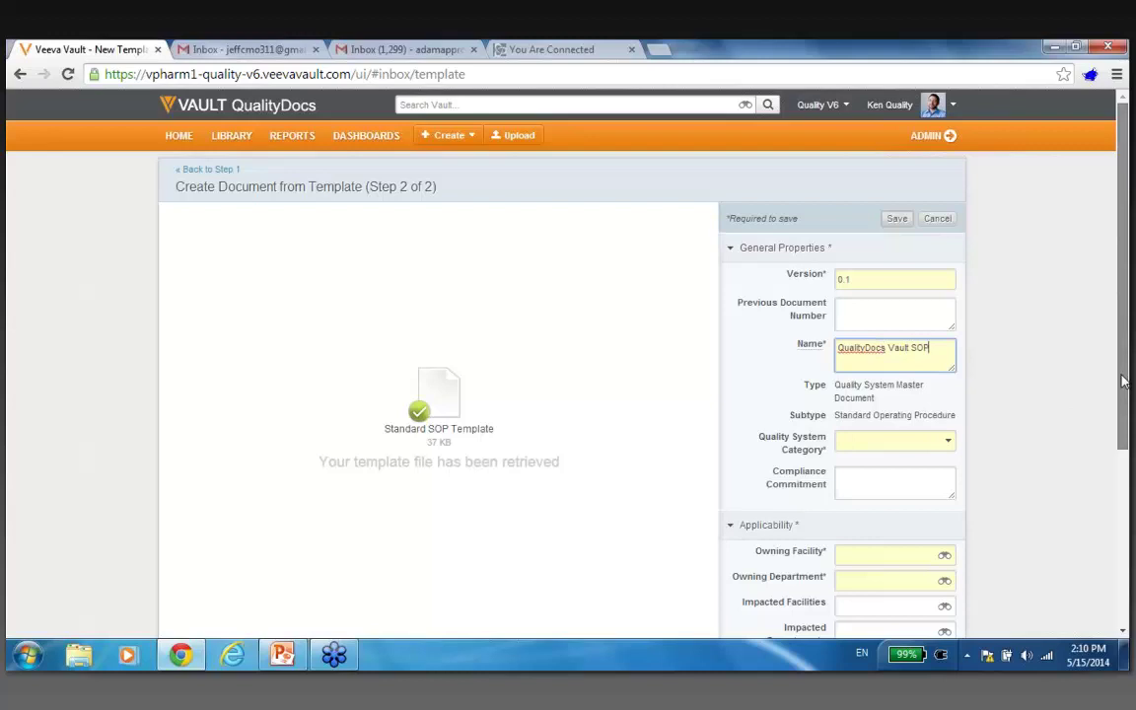
scroll(1122, 381, "down", 2)
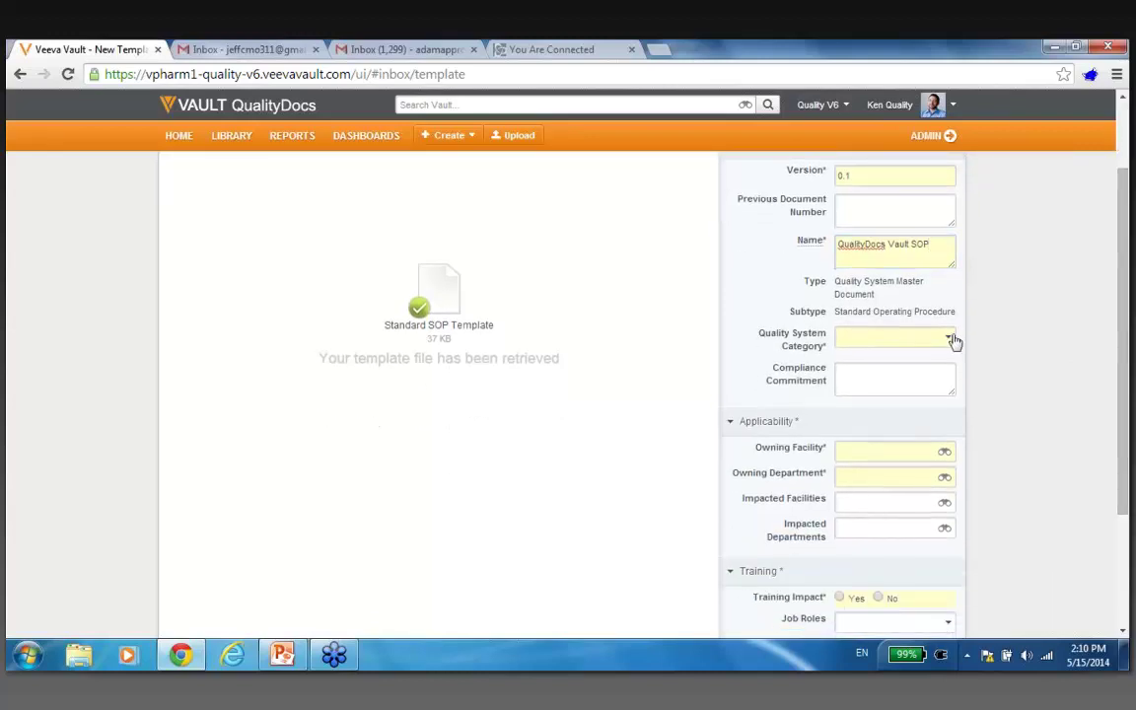
left_click(950, 339)
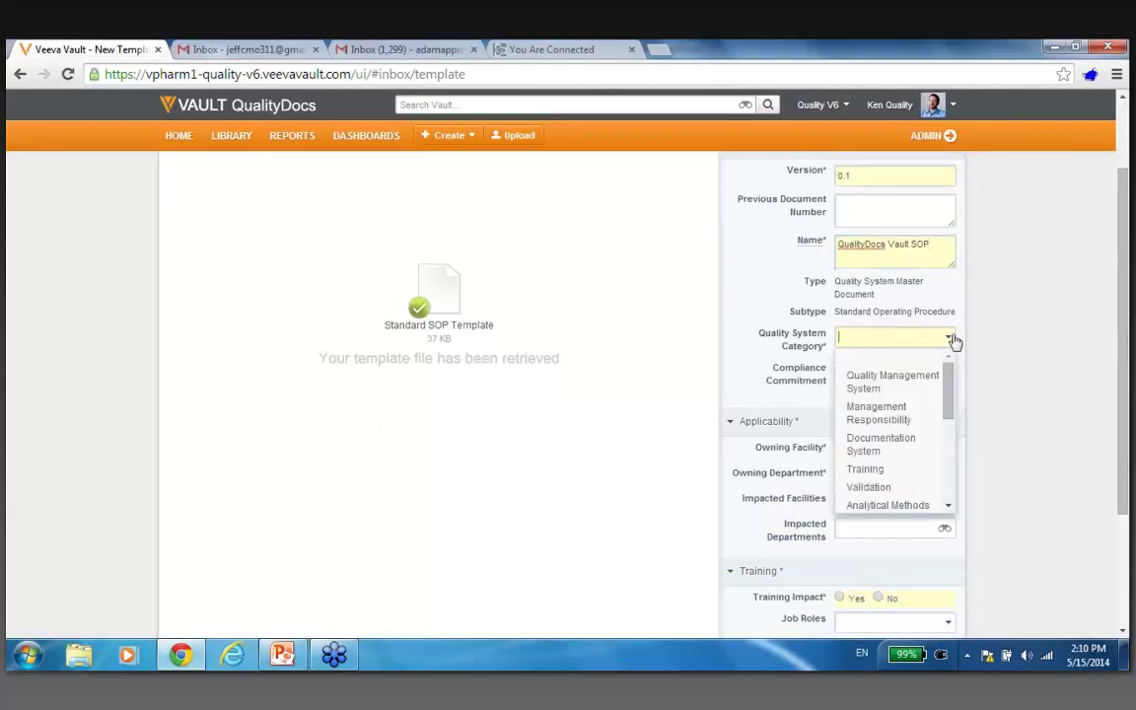
left_click(916, 383)
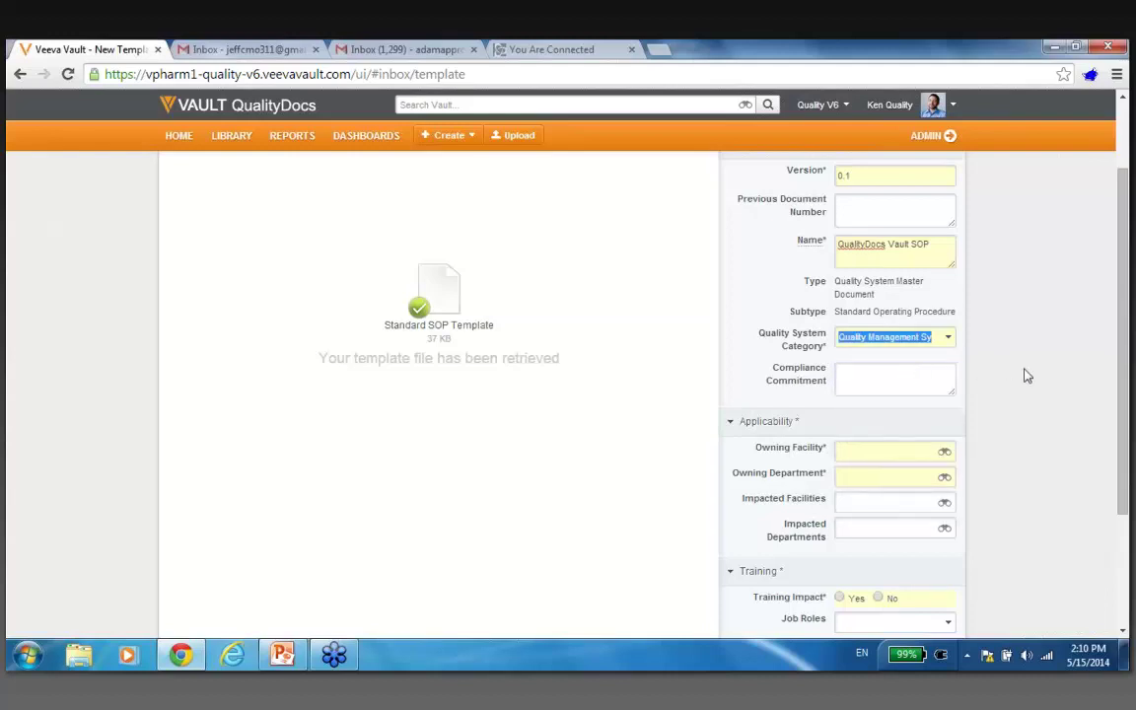
left_click(945, 453)
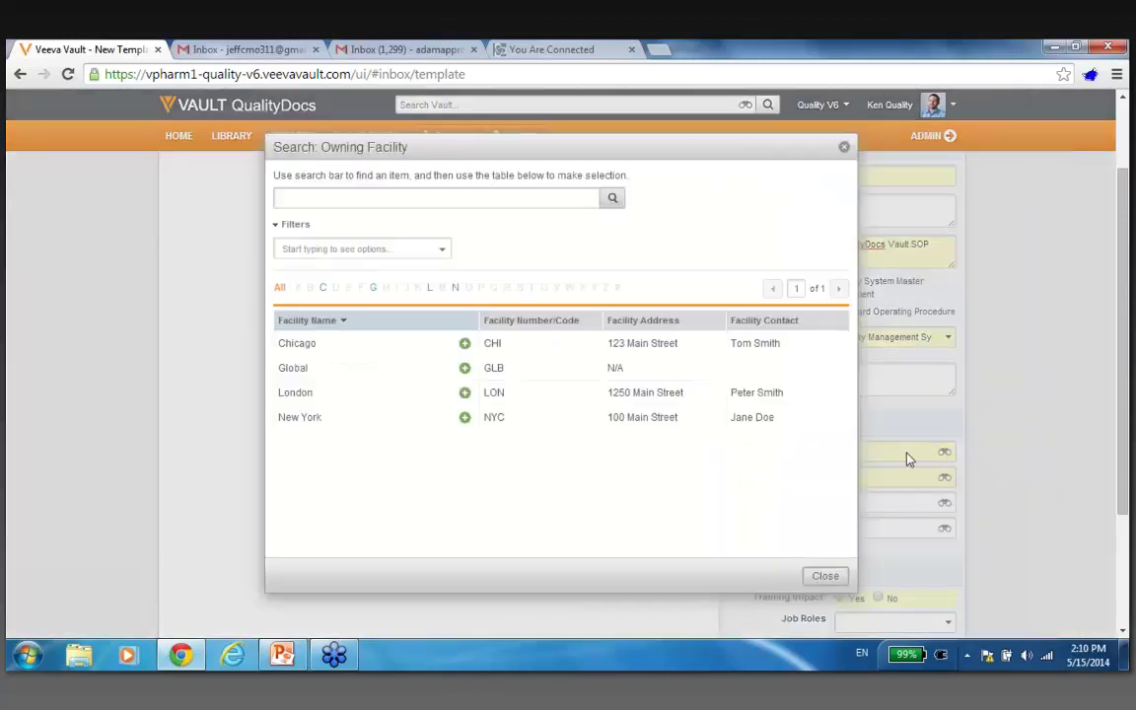
Set the owning facility to Chicago and the owning department to Chemistry.
left_click(465, 344)
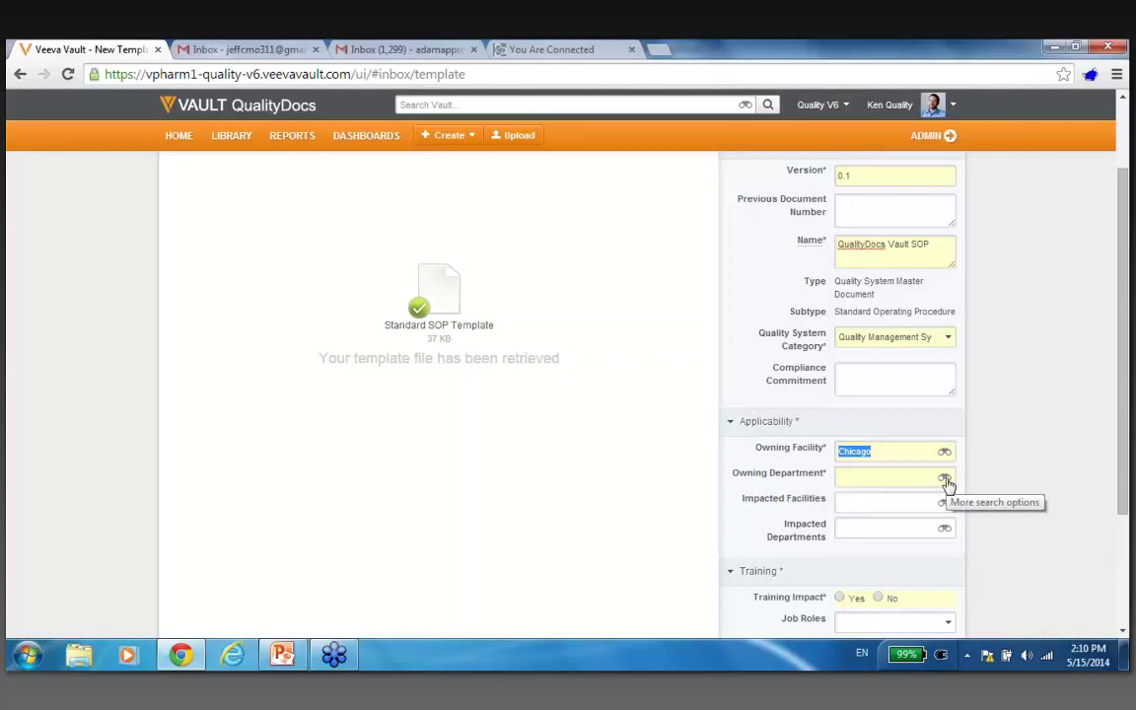
left_click(945, 479)
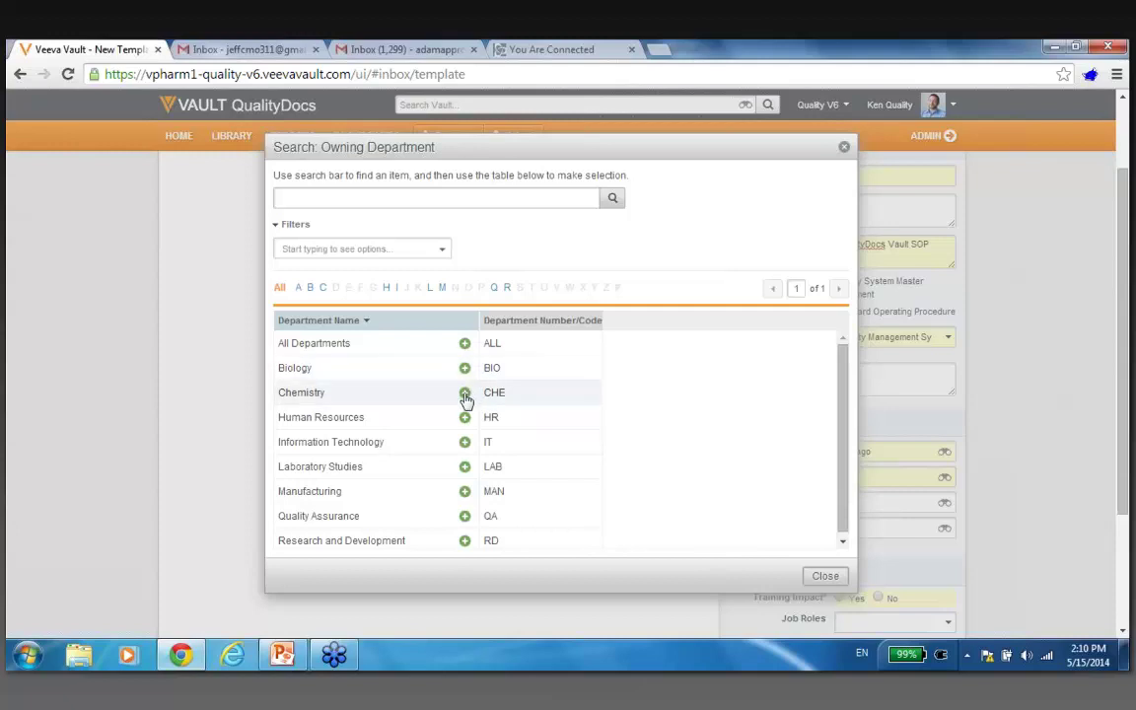
left_click(464, 392)
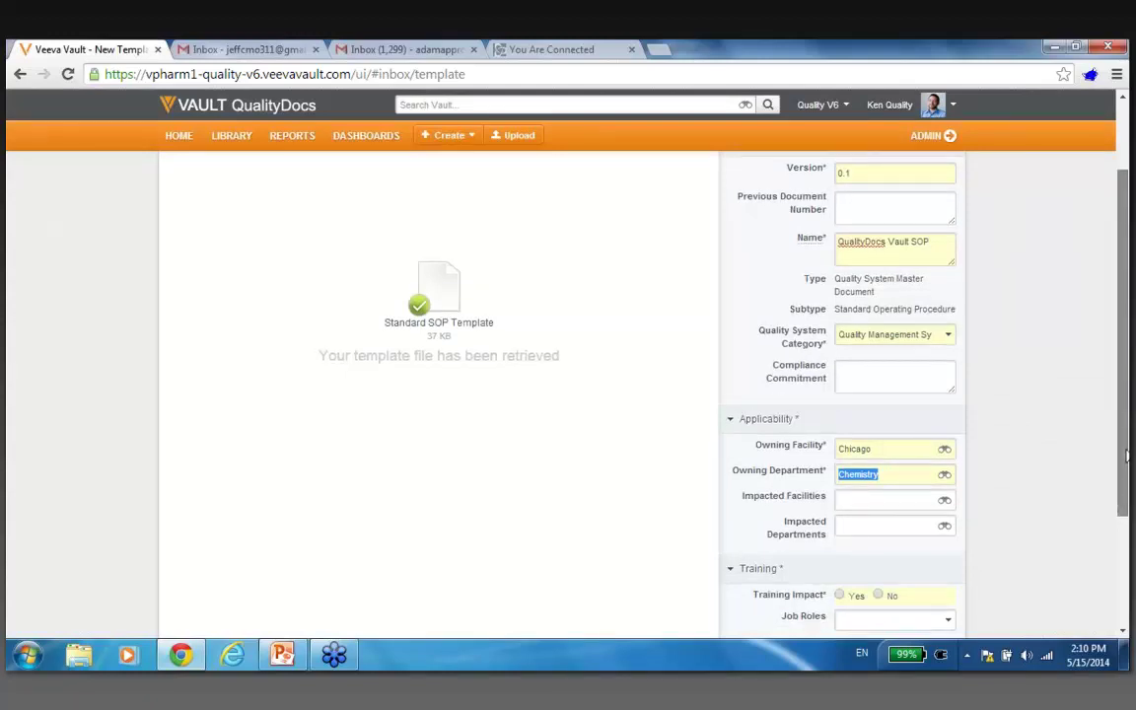
Set Training Impact to Yes with the Manager job role, and save the draft SOP.
scroll(1127, 450, "down", 2)
left_click(839, 493)
left_click(949, 523)
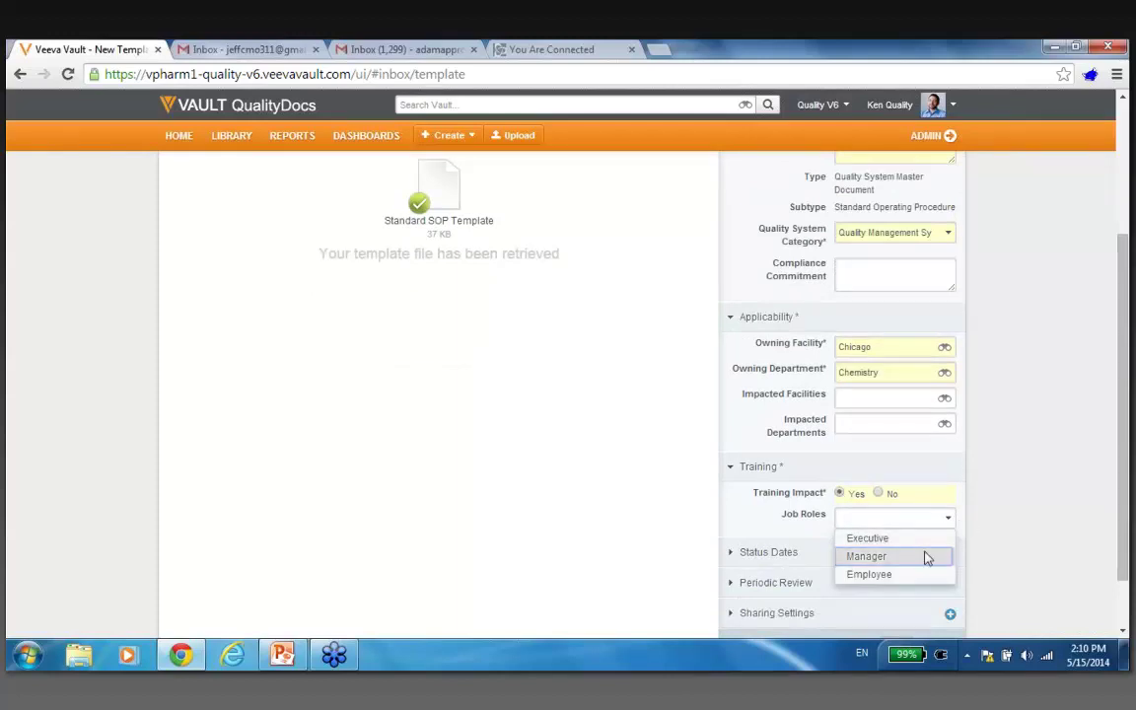
left_click(927, 557)
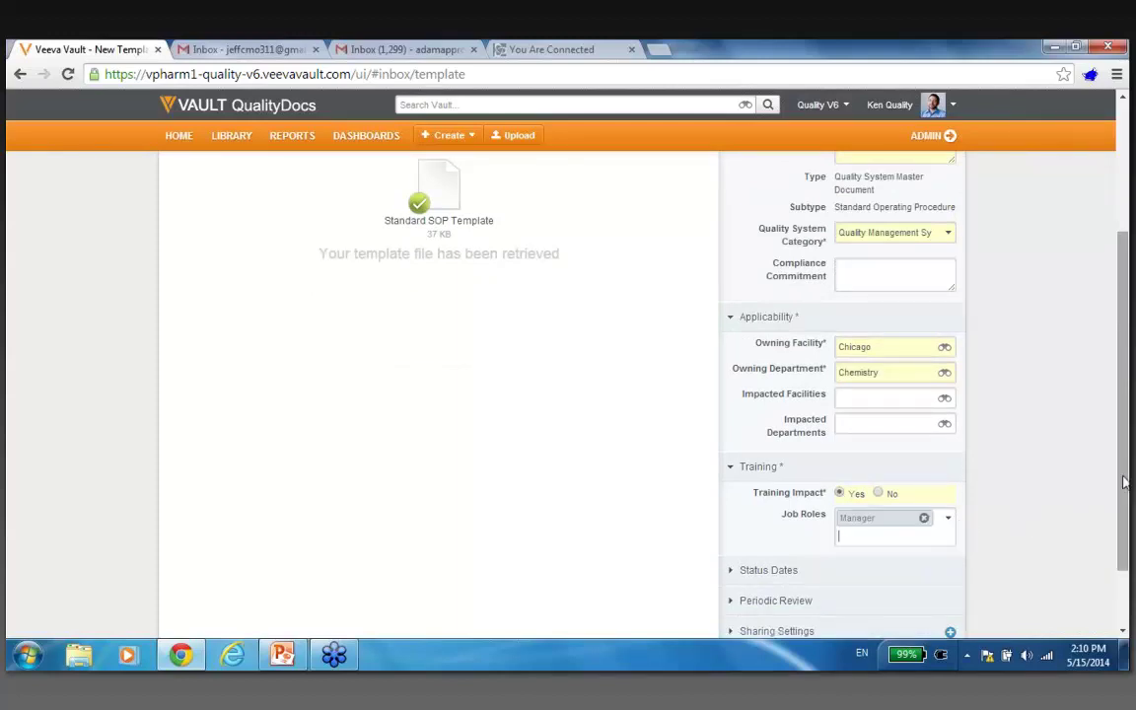
left_click_drag(1124, 453, 1120, 335)
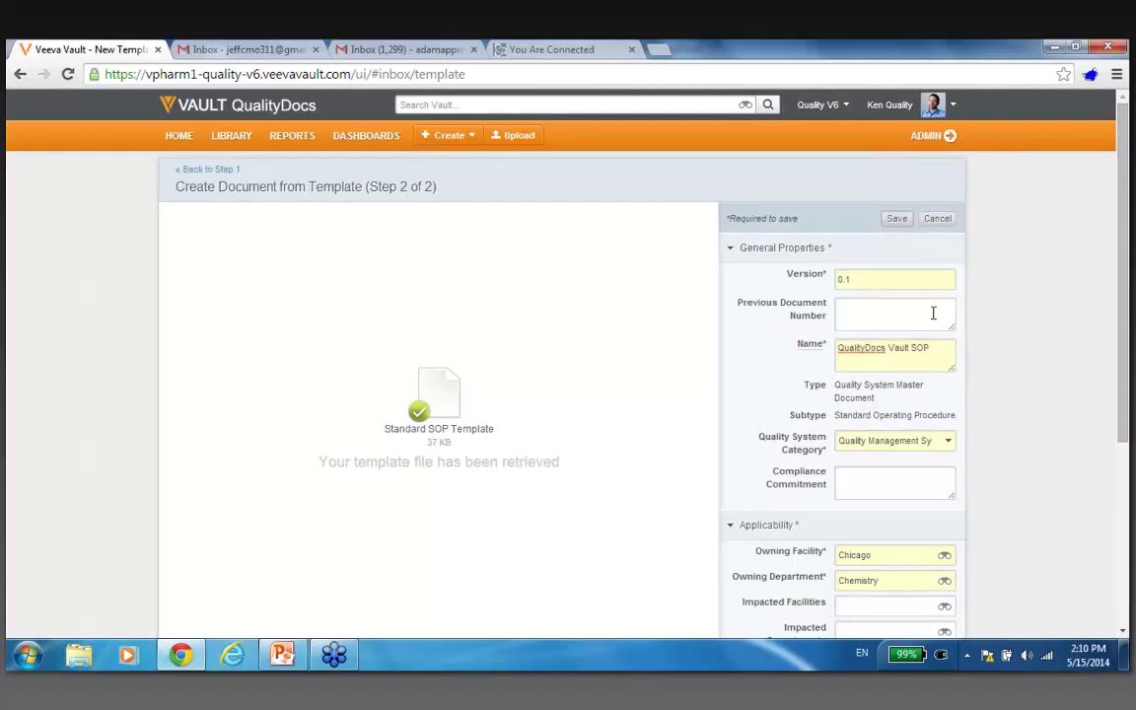
left_click(897, 220)
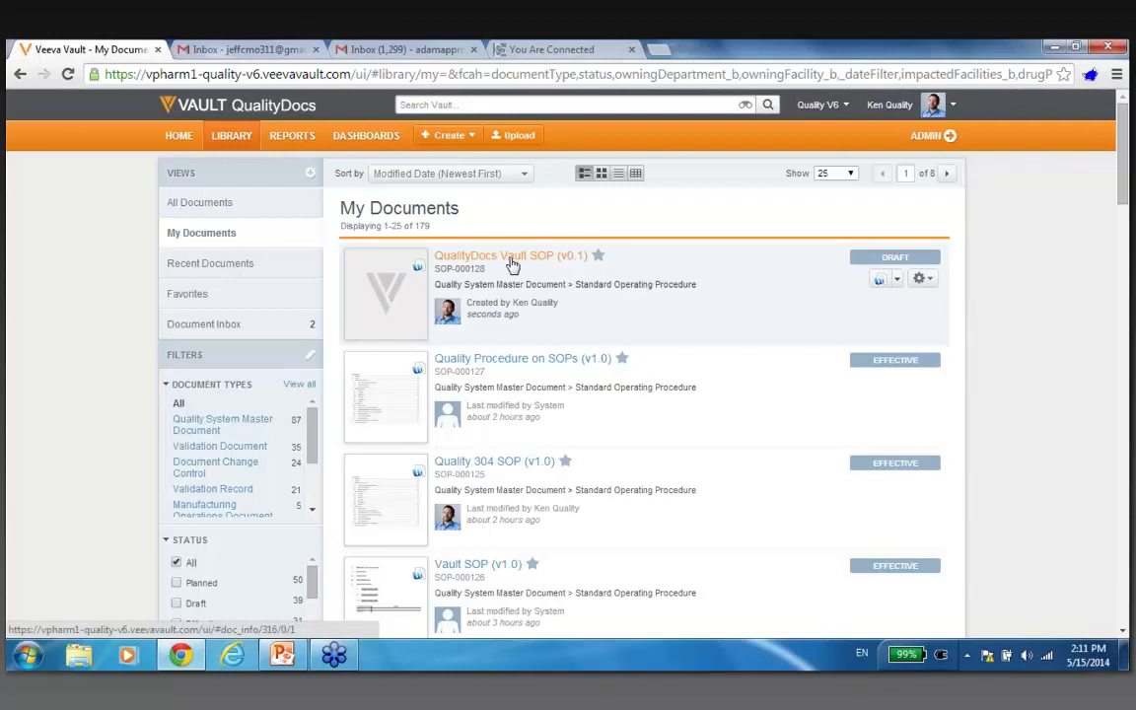
Open the QualityDocs Vault SOP v0.1 draft and page through all three pages and back.
left_click(512, 260)
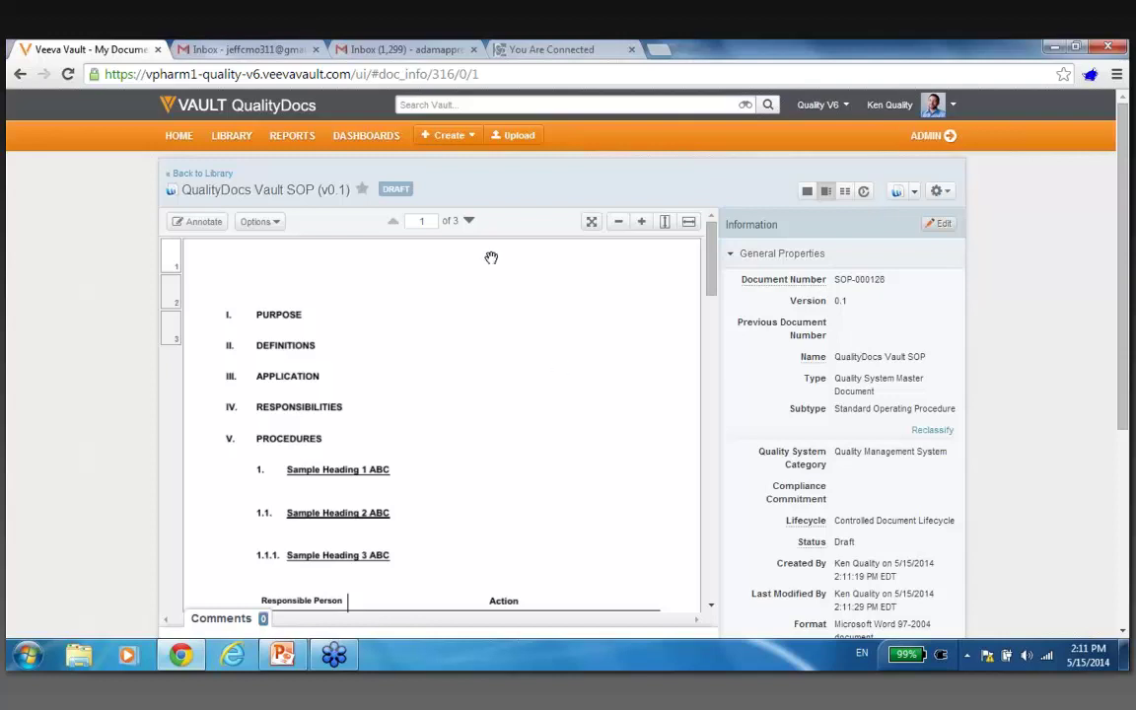
left_click(468, 222)
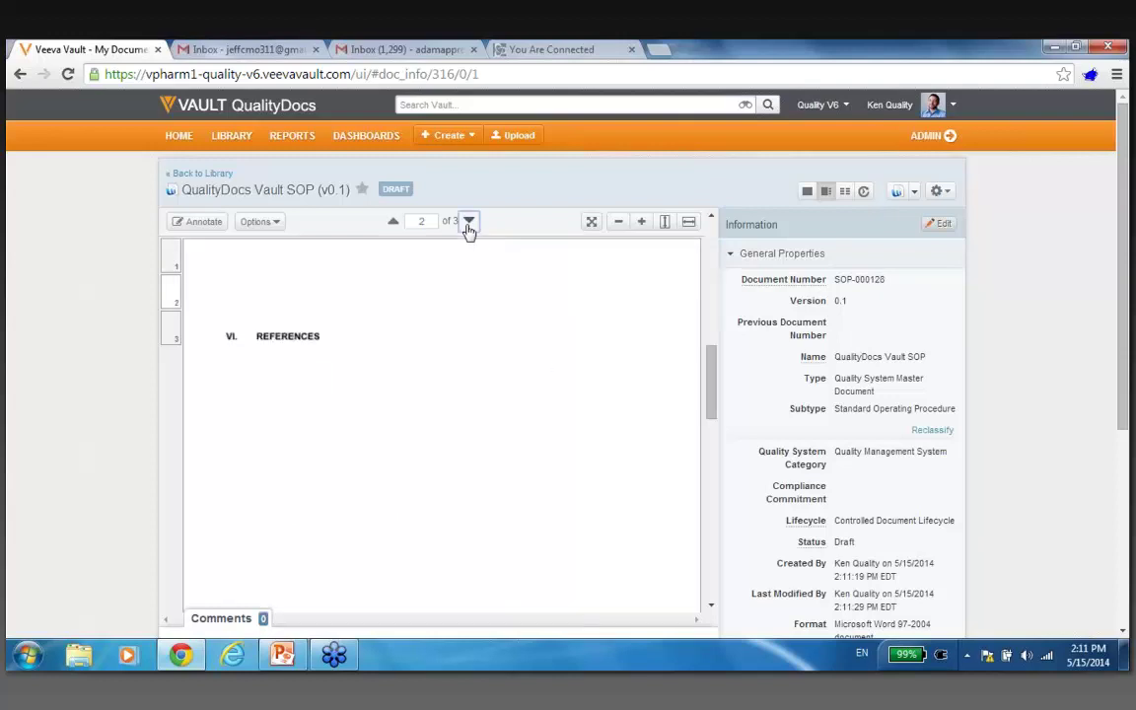
left_click(468, 222)
left_click(392, 223)
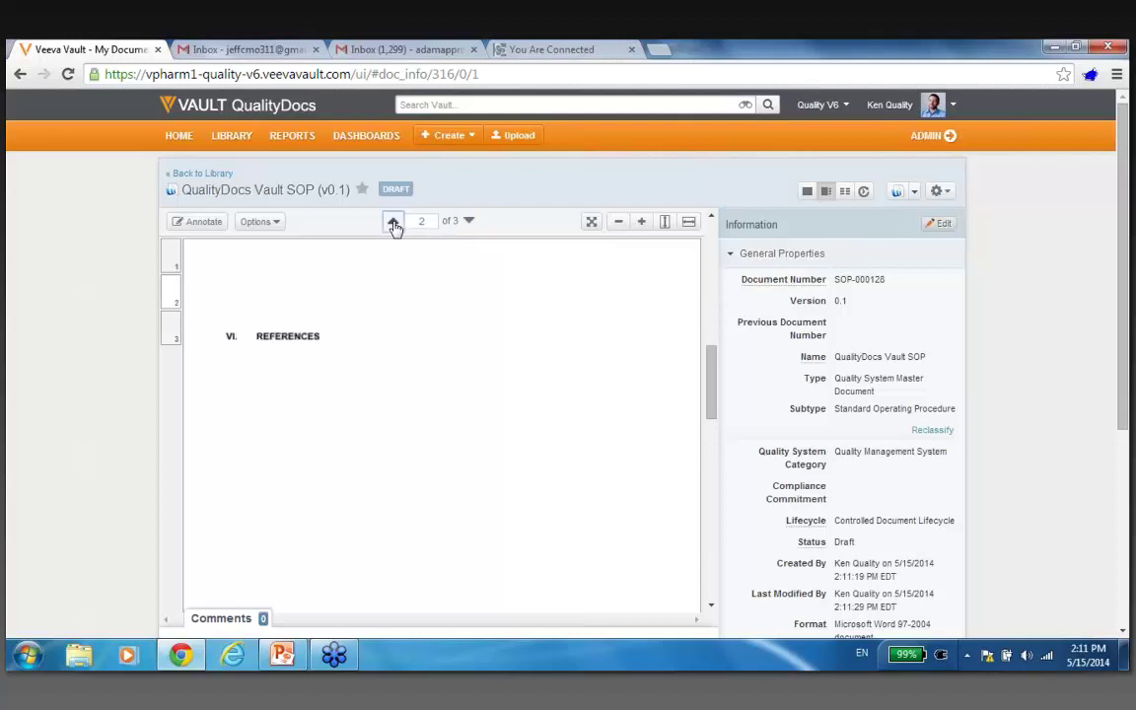
left_click(392, 222)
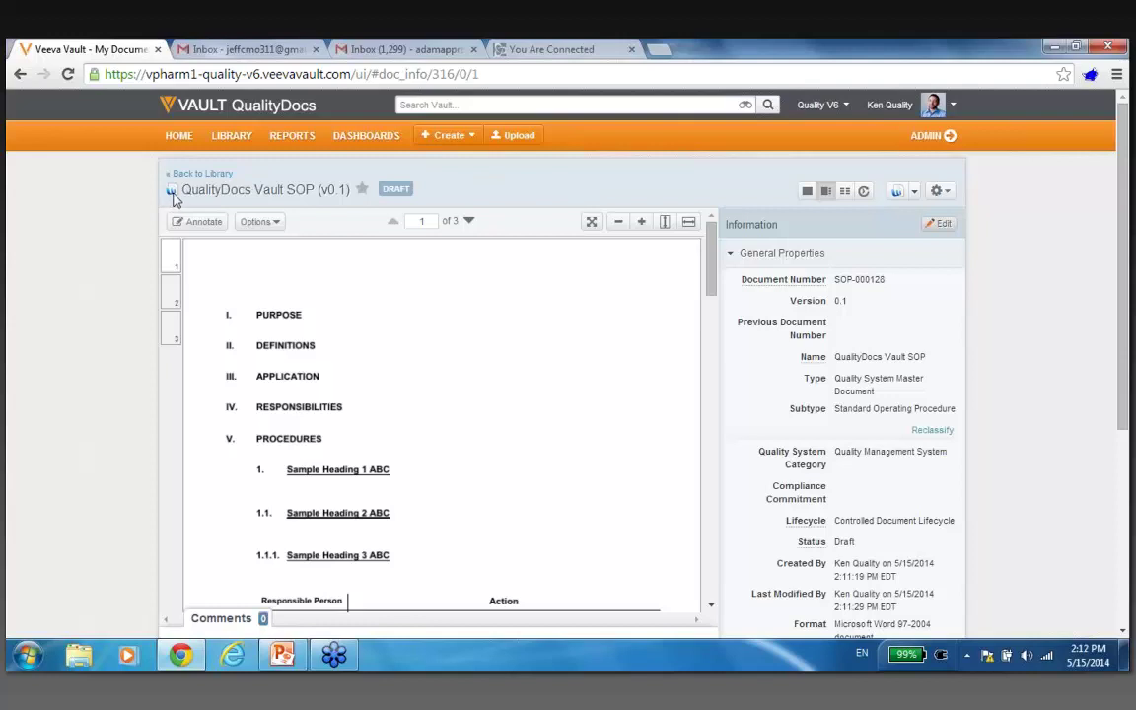
Download the SOP's source Word document and check the draft out for editing.
left_click(915, 194)
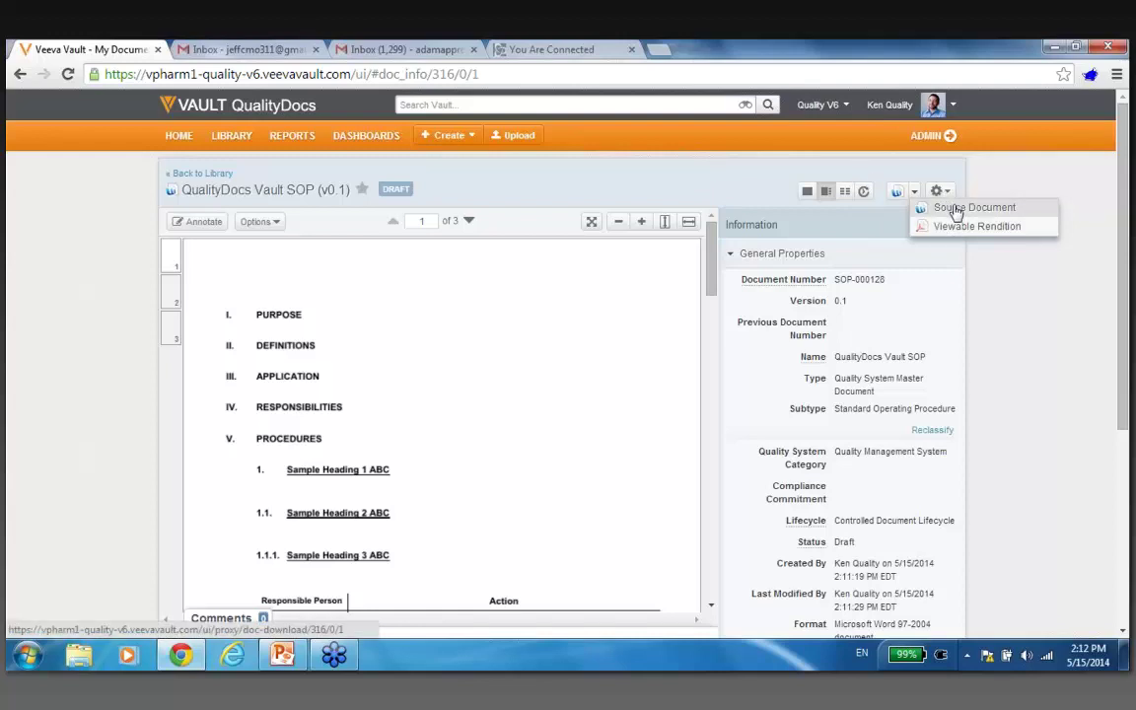
left_click(955, 212)
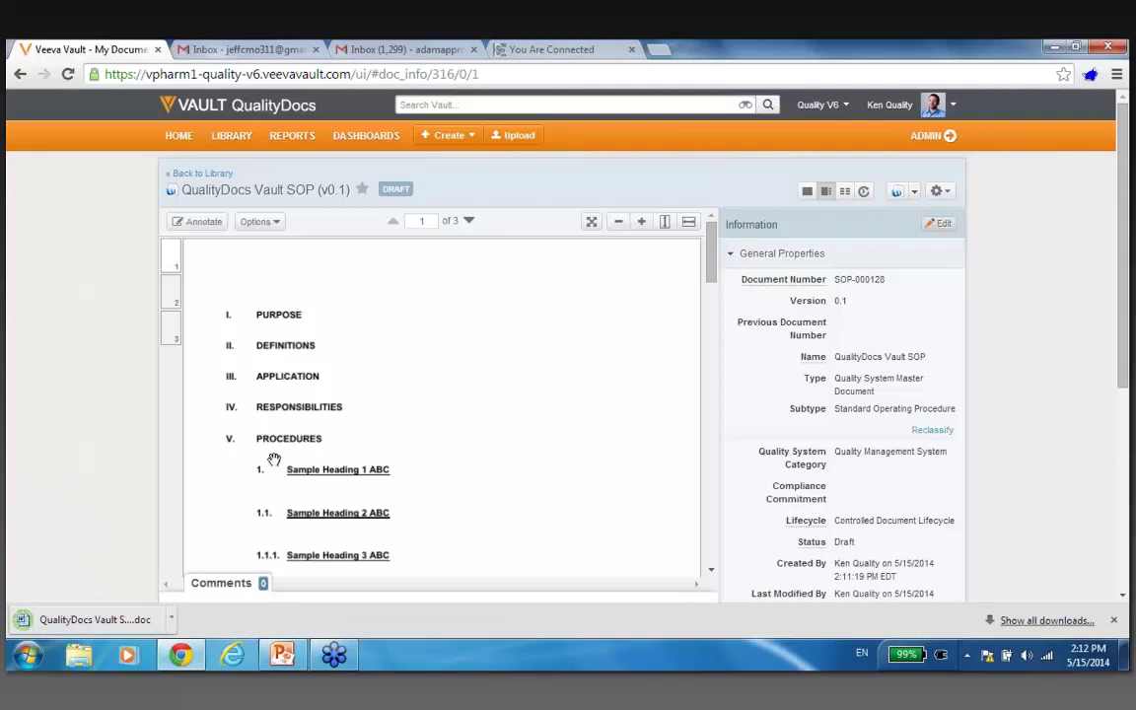
left_click(947, 196)
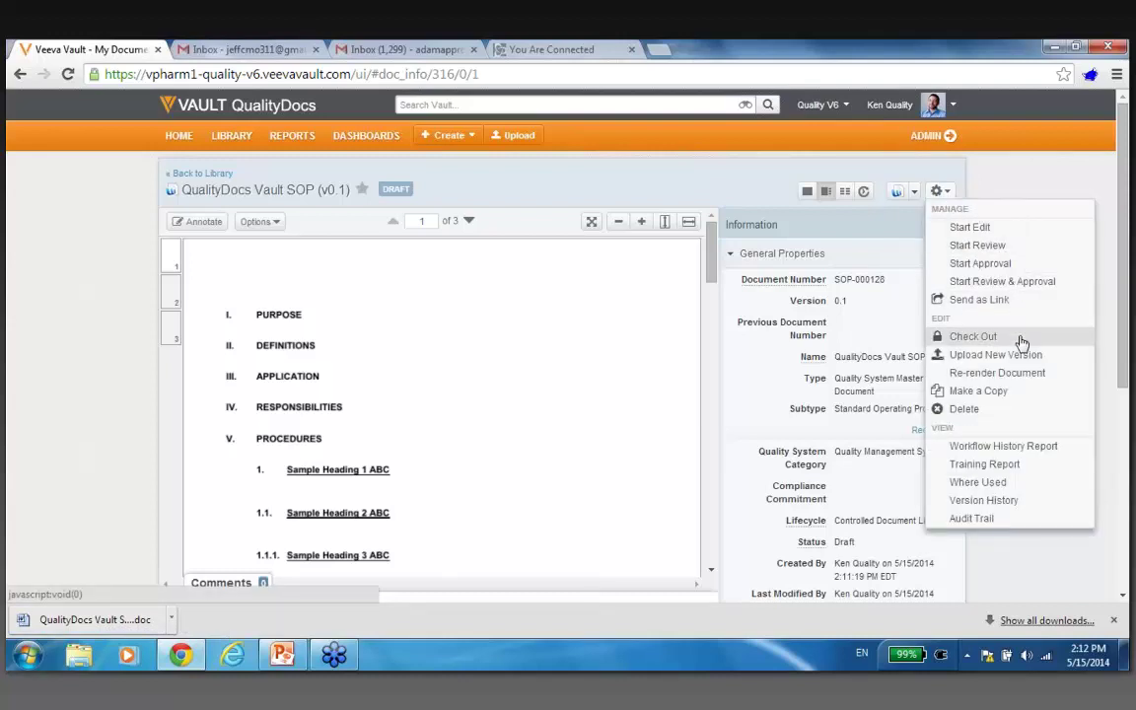
left_click(1021, 341)
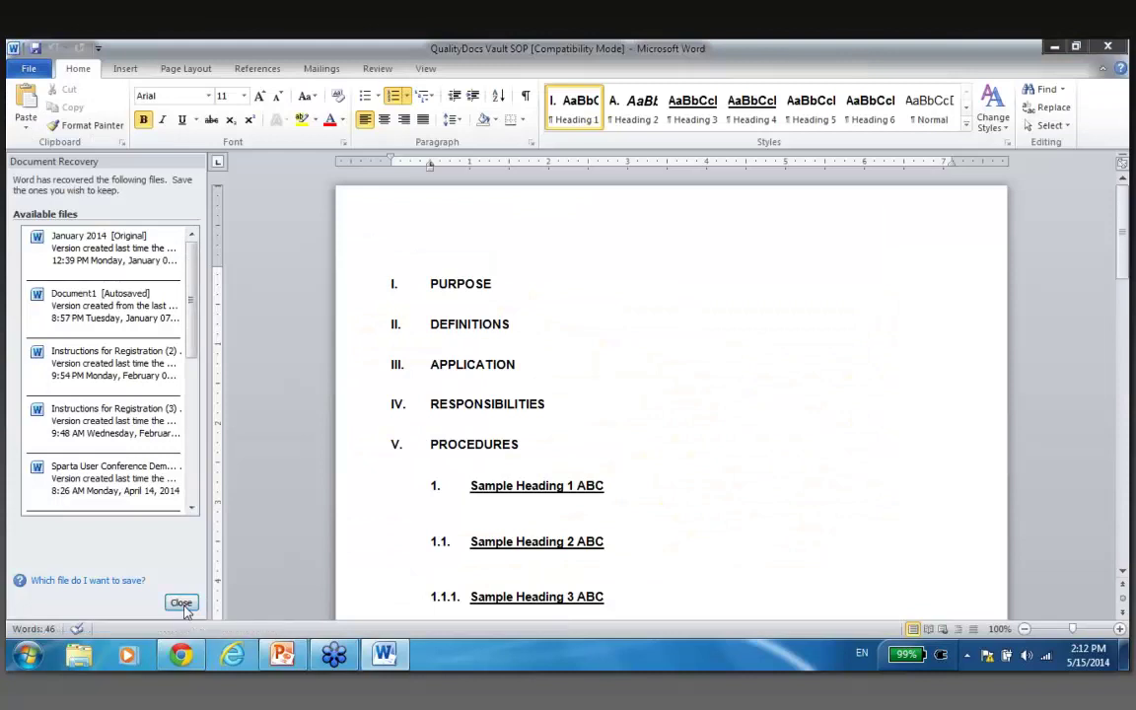
Keep the recovered files for later and append '- here is my purpose' after PURPOSE.
left_click(181, 603)
left_click(220, 247)
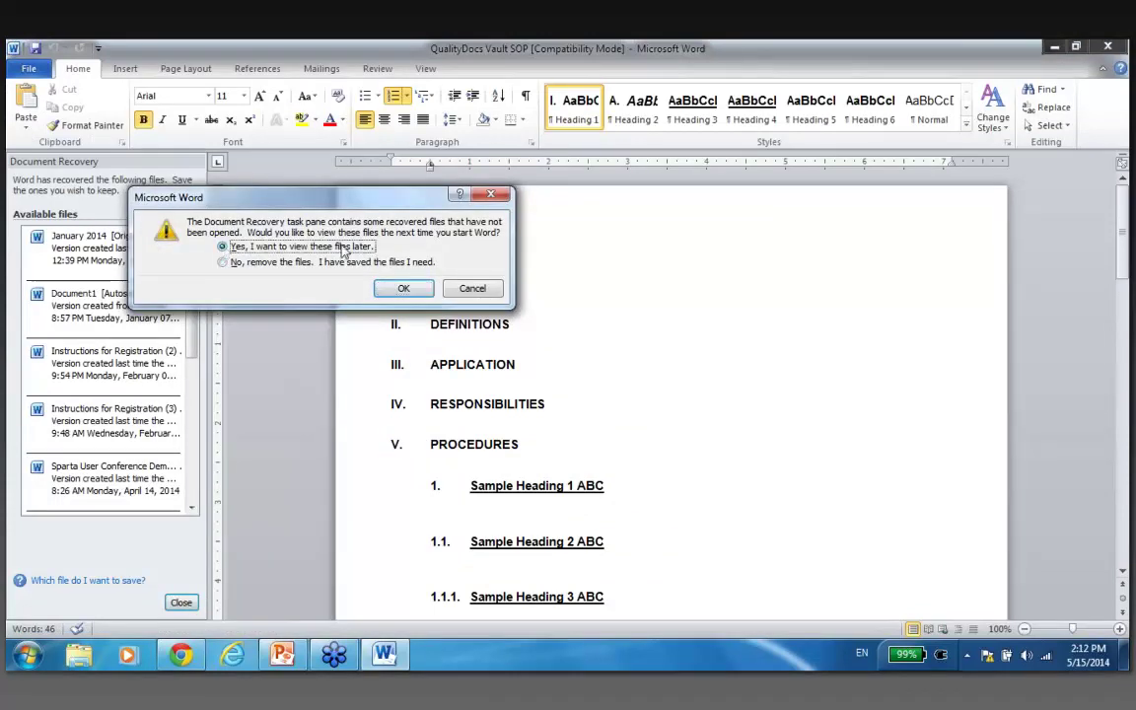
left_click(404, 288)
left_click(434, 289)
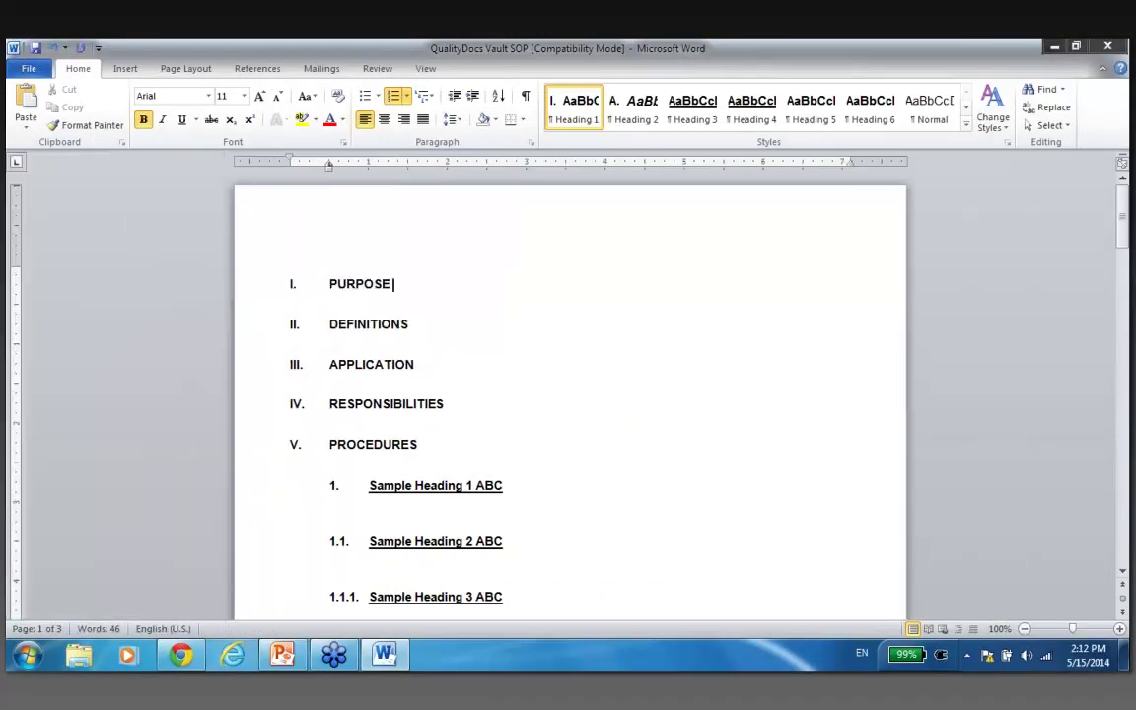
type("- here is mypu")
key("BackSpace")
key("BackSpace")
type("purpose")
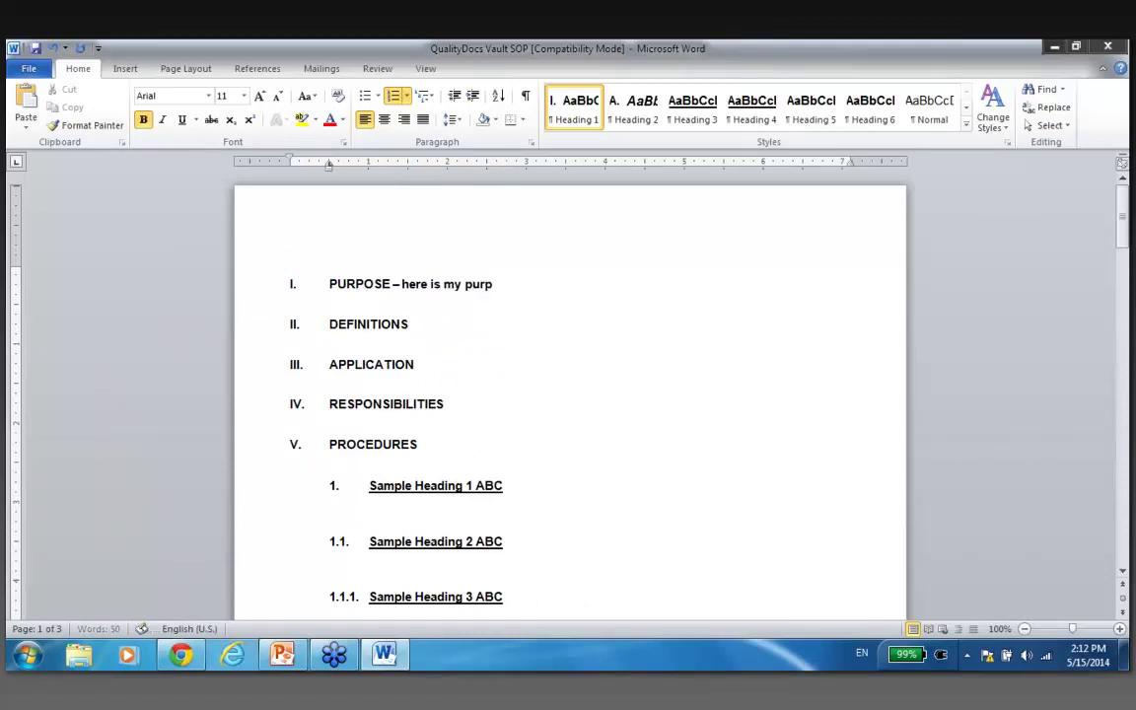
Append '- add some text here' after Sample Heading 2 ABC, then save and close Word.
left_click(507, 541)
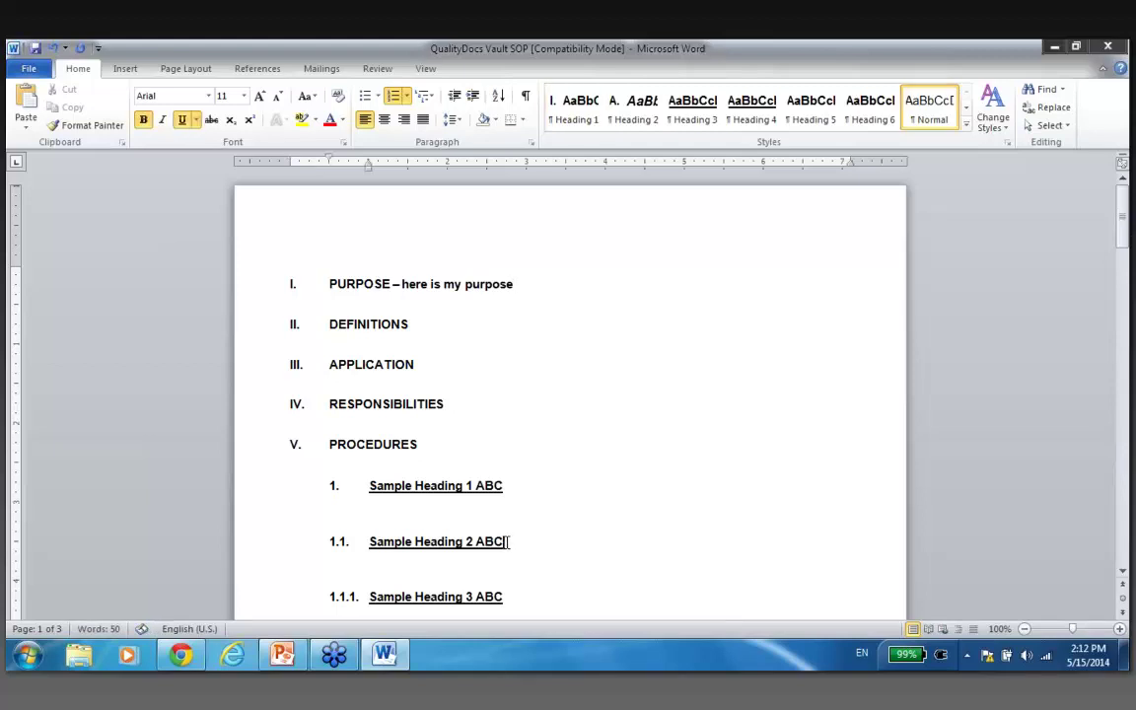
type("- add some text here")
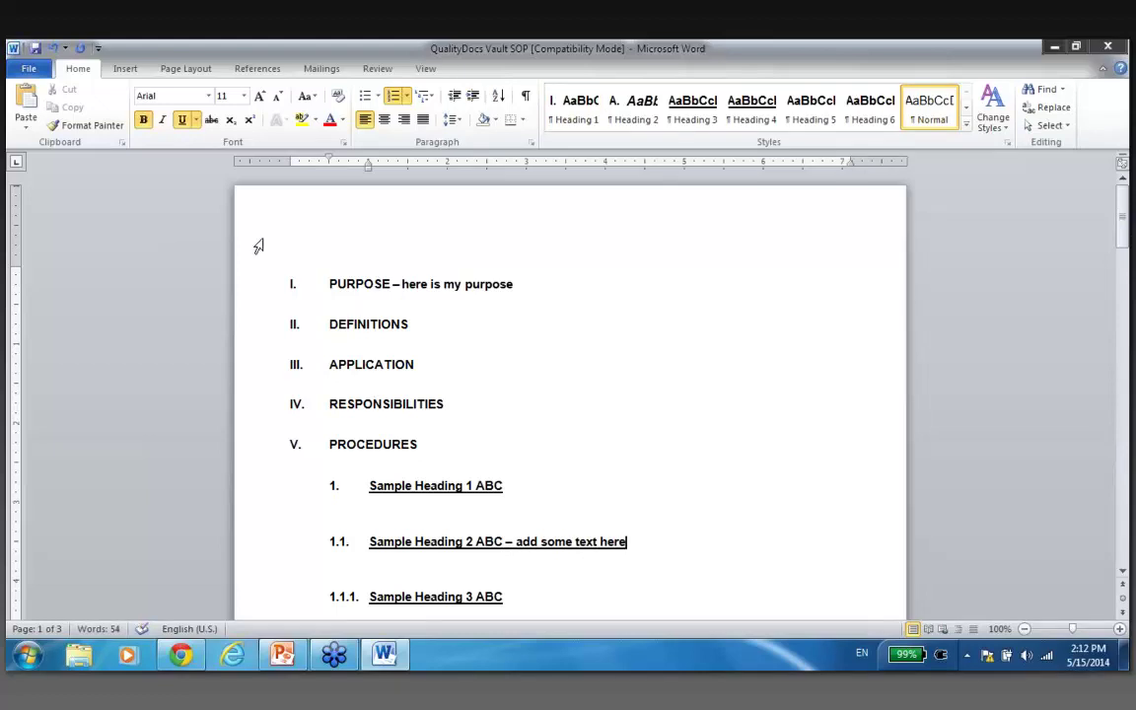
left_click(36, 48)
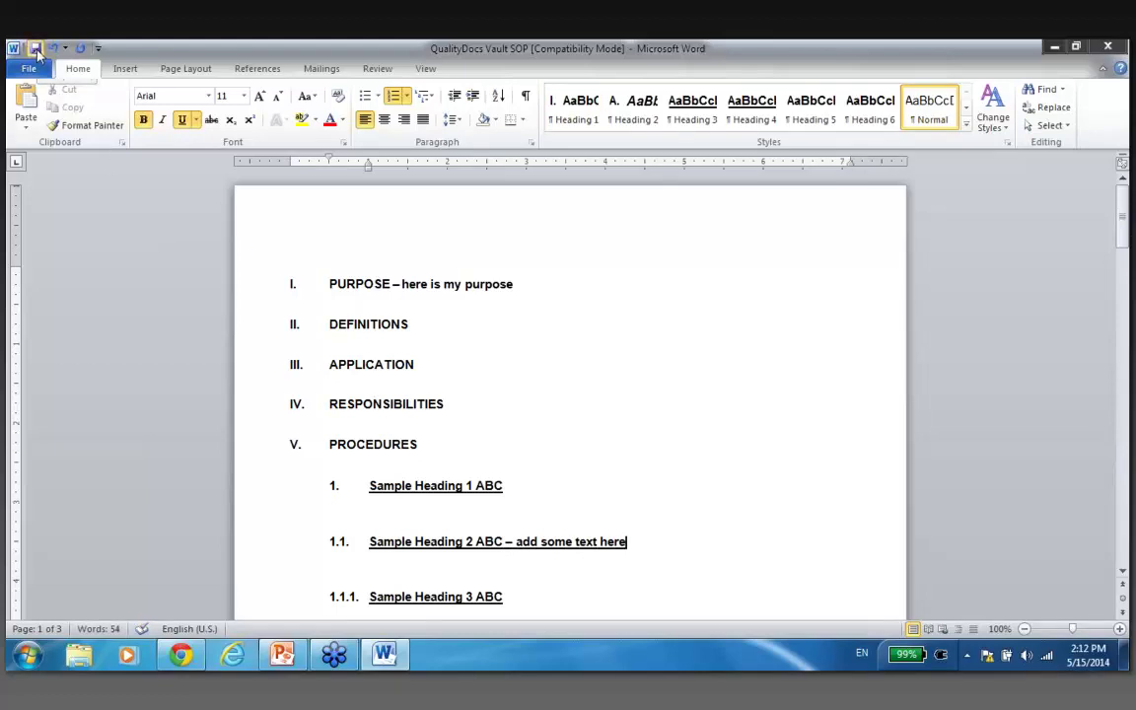
left_click(1107, 47)
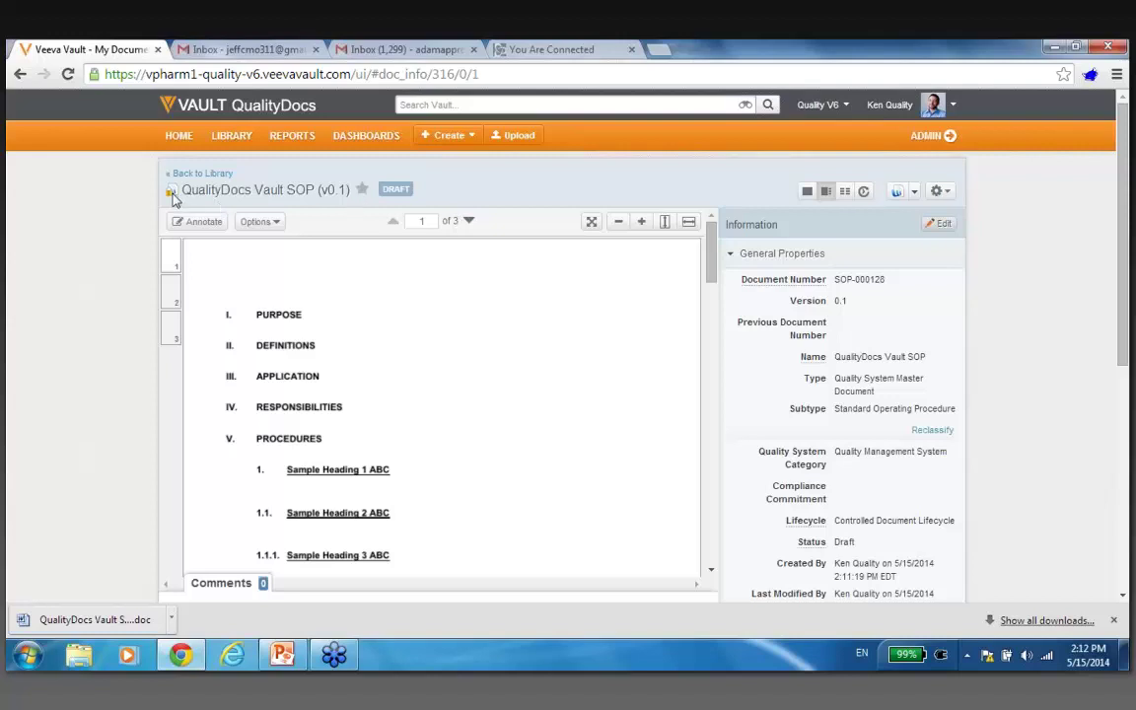
Check the edited SOP back in from the Actions menu, creating version 0.2.
mouse_move(171, 196)
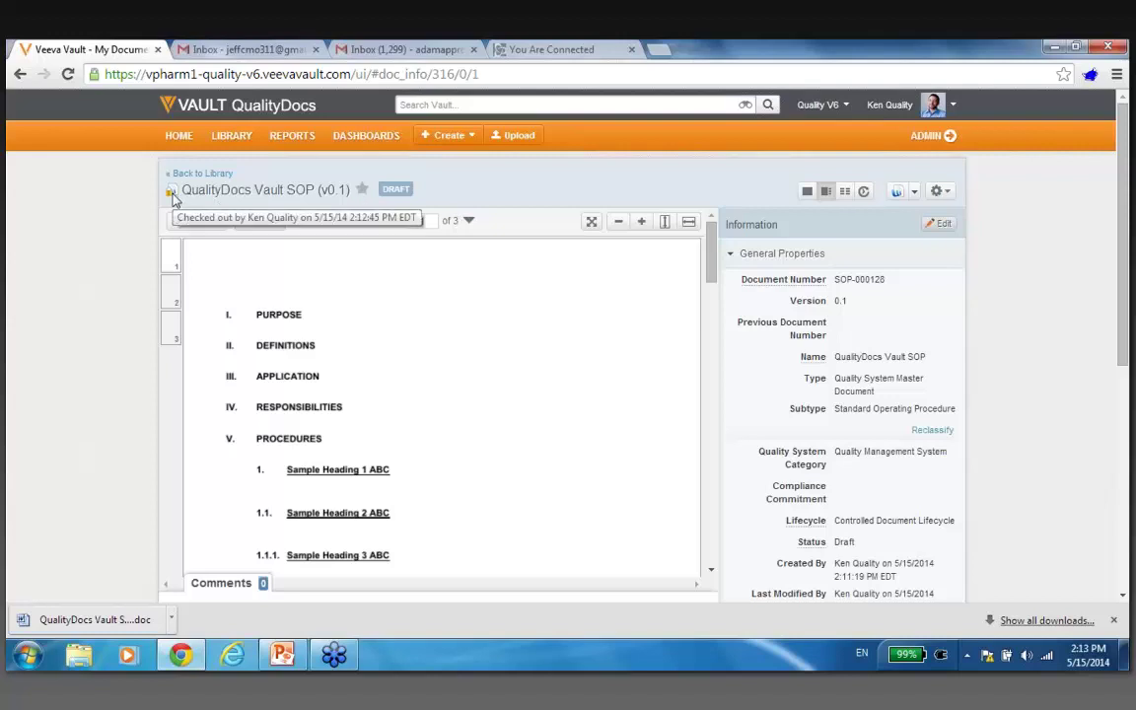
left_click(953, 195)
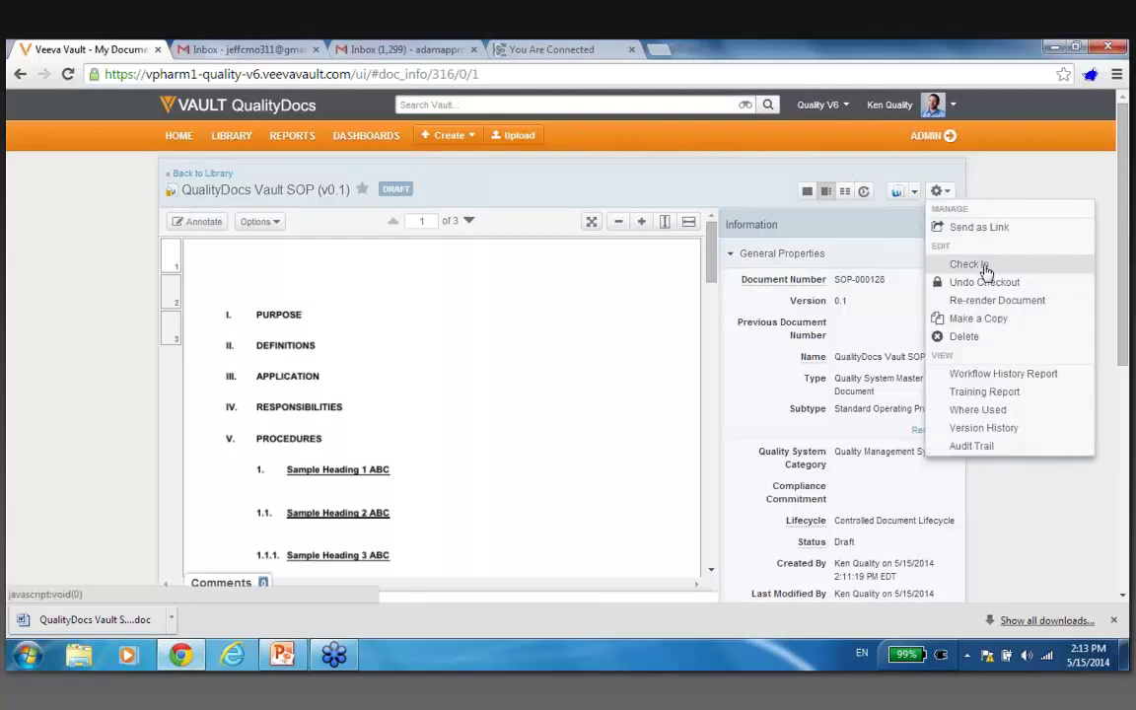
left_click(971, 264)
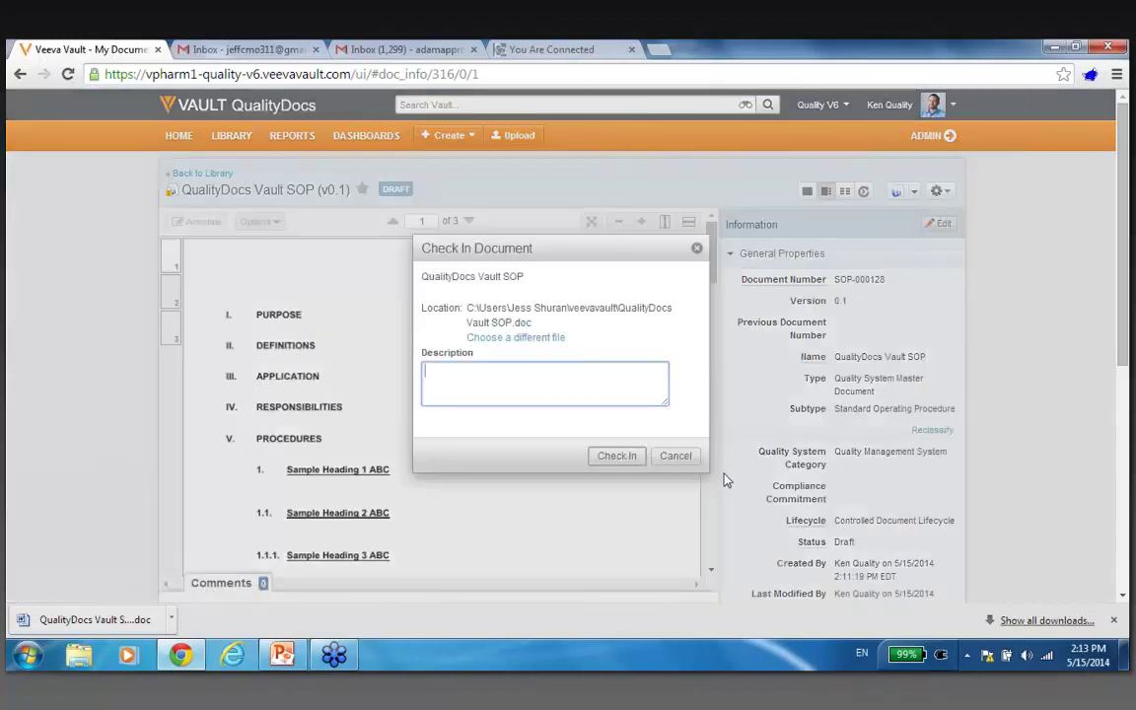
left_click(631, 460)
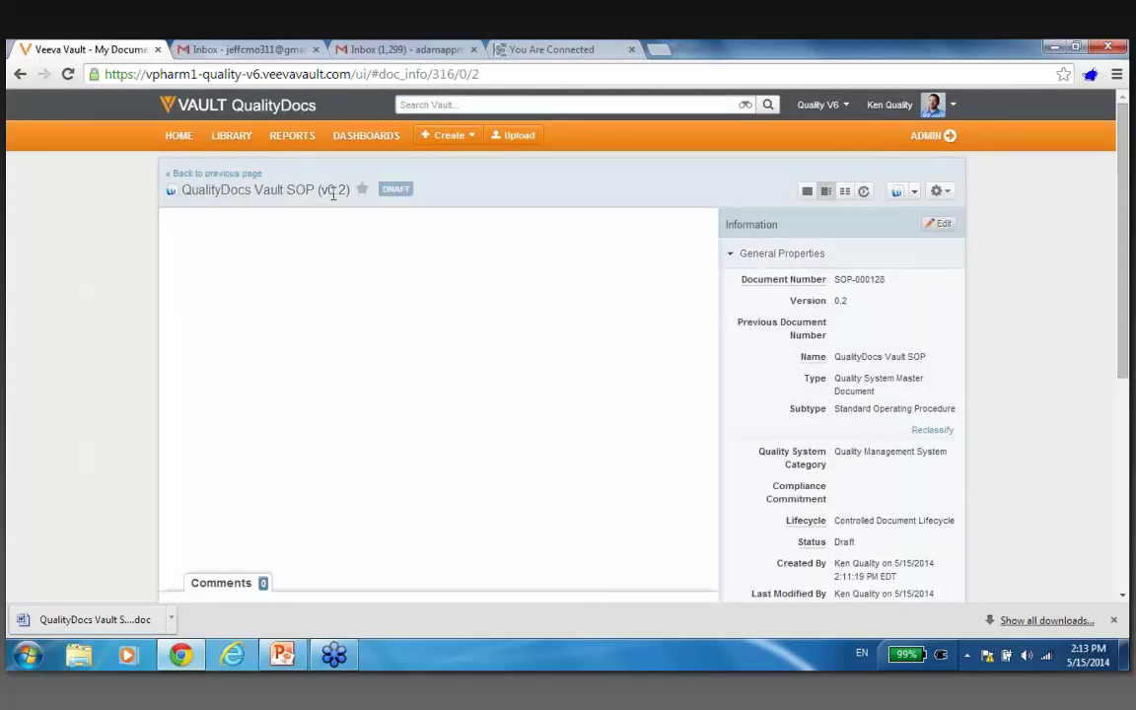
left_click(482, 75)
key("Return")
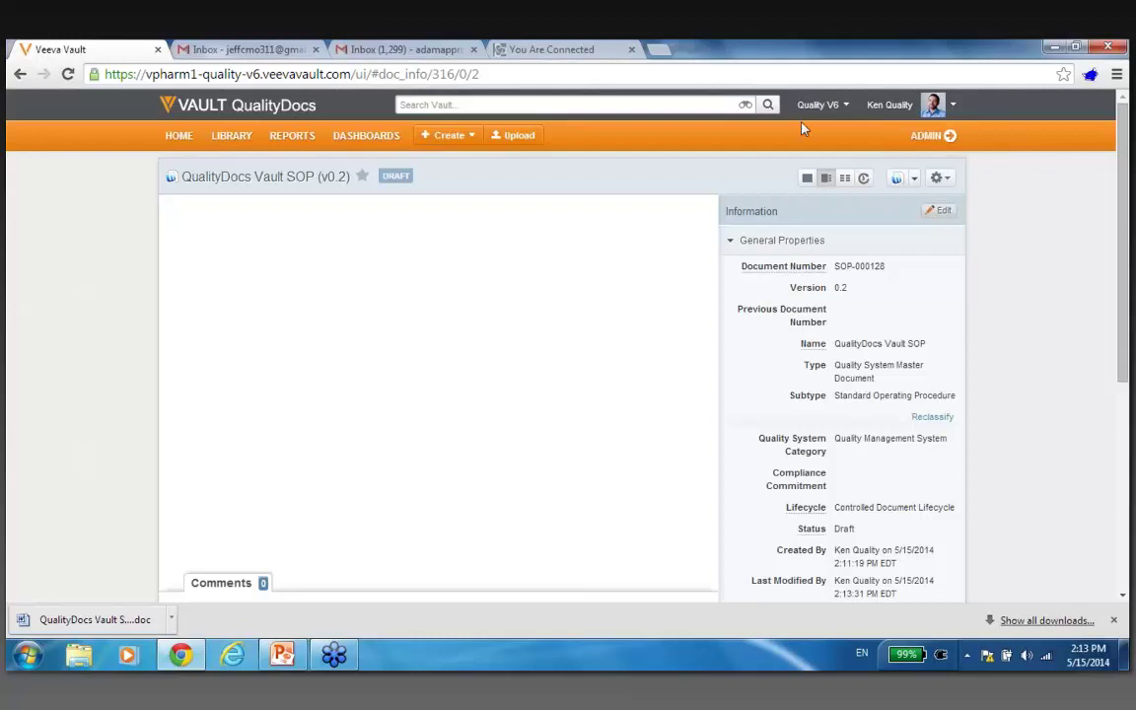
left_click(761, 75)
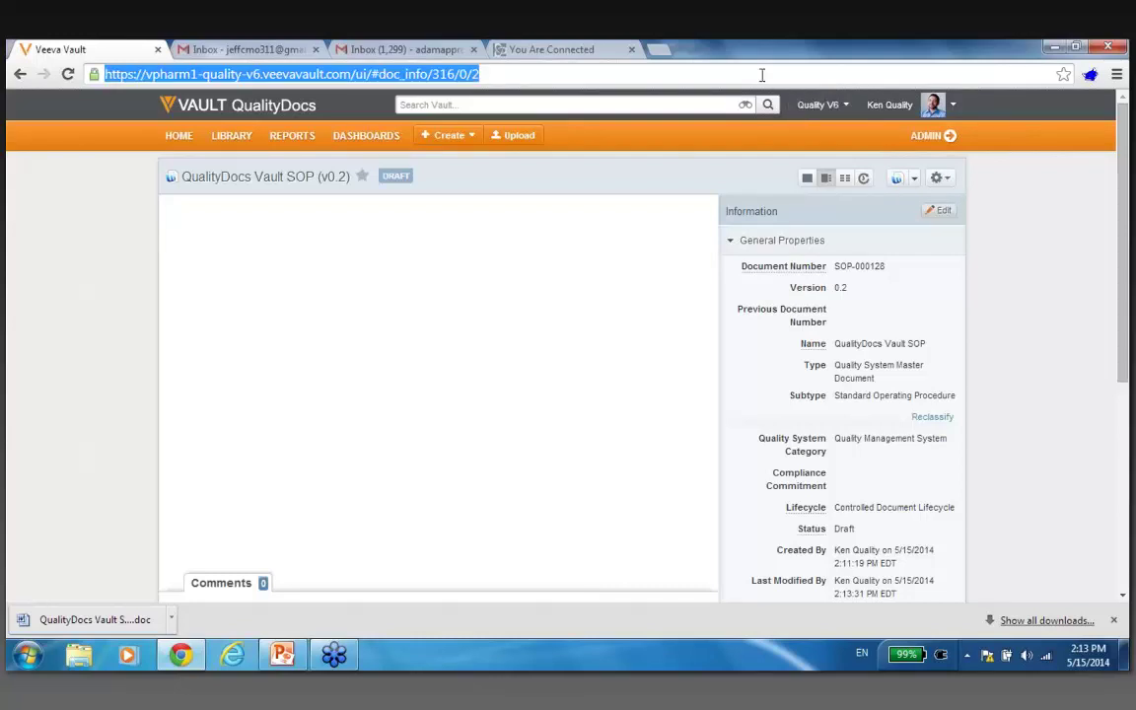
key("Return")
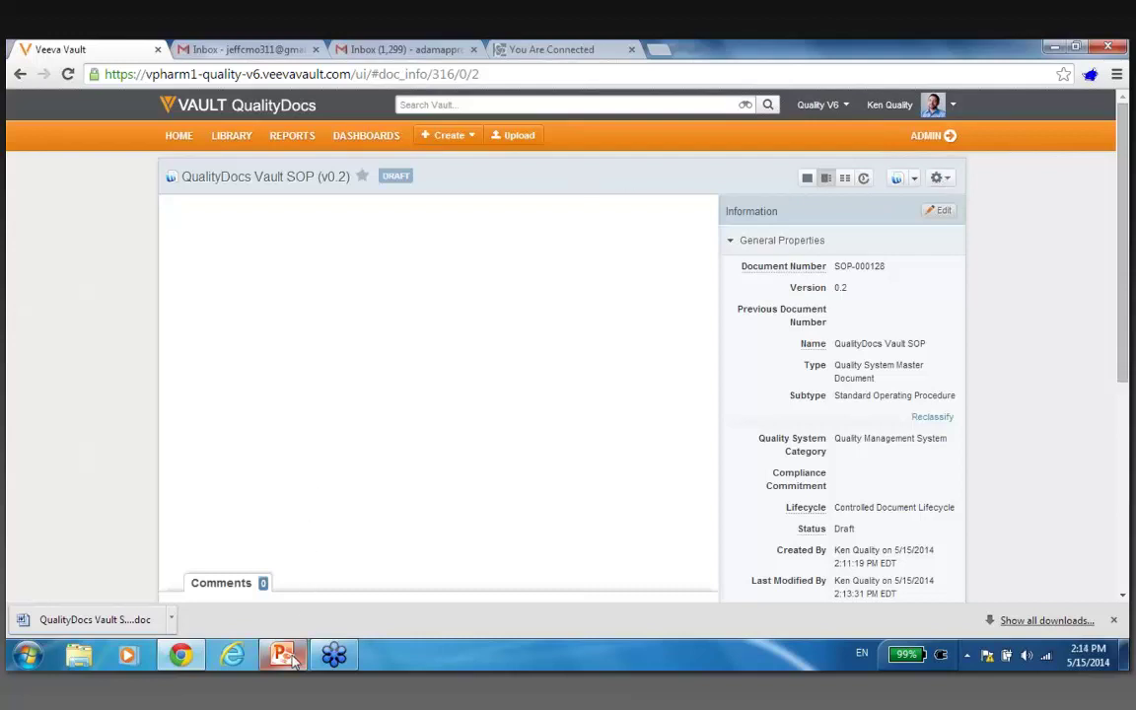
mouse_move(291, 659)
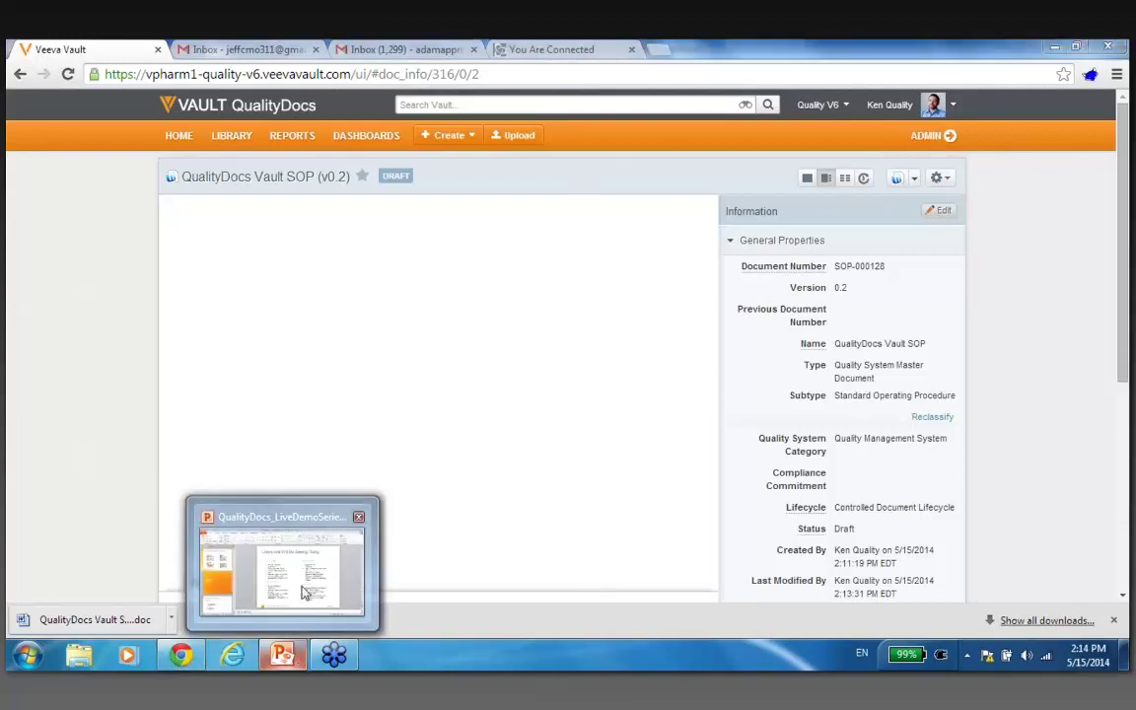
Bring PowerPoint forward to slide 8, 'Users We Will Be Seeing Today', and select its user text boxes.
left_click(305, 593)
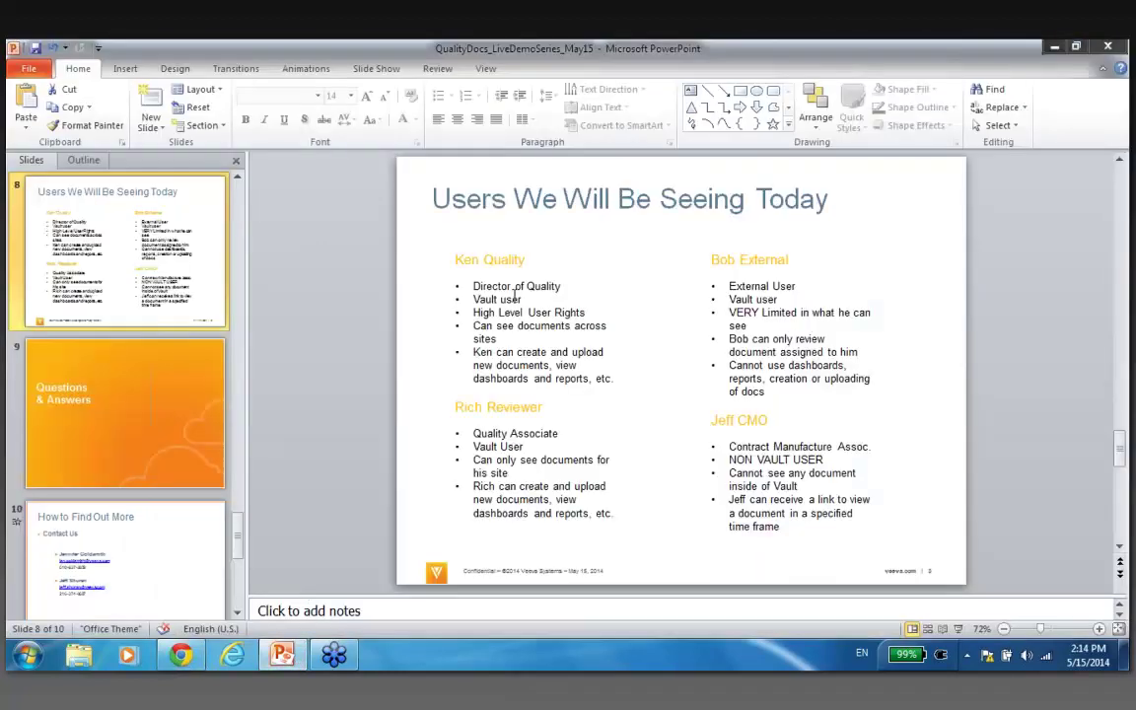
left_click(458, 408)
double_click(724, 260)
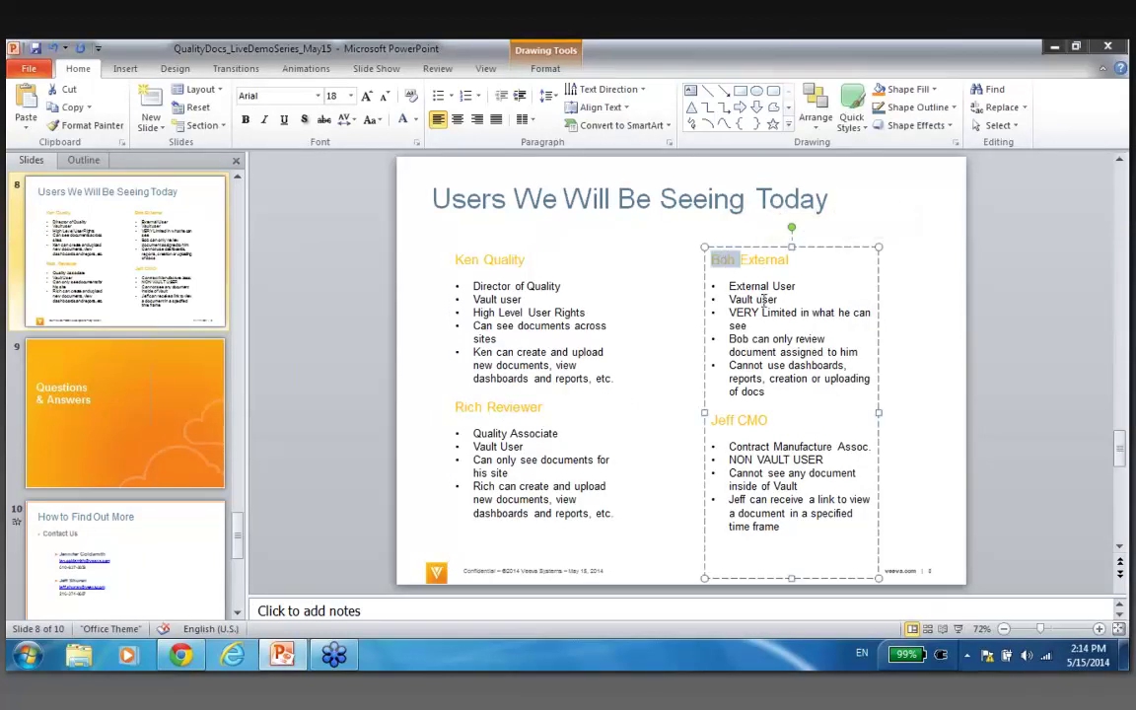
left_click(802, 279)
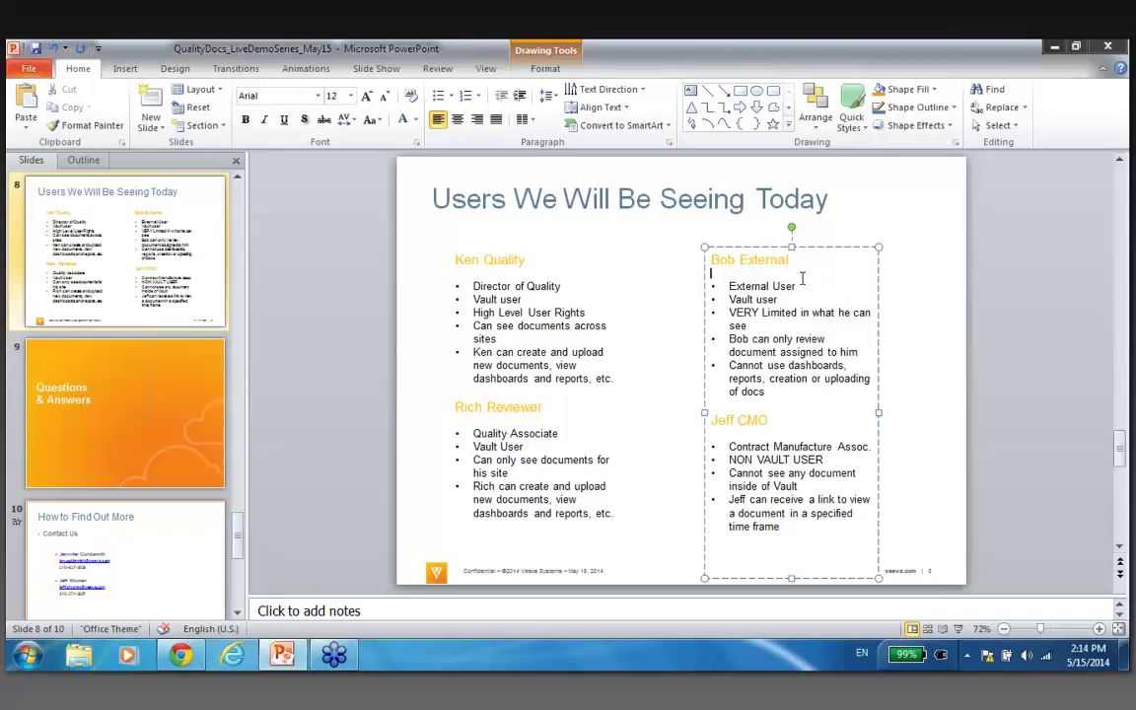
Minimize PowerPoint and choose Start Review & Approval for QualityDocs Vault SOP in Vault.
left_click(1053, 51)
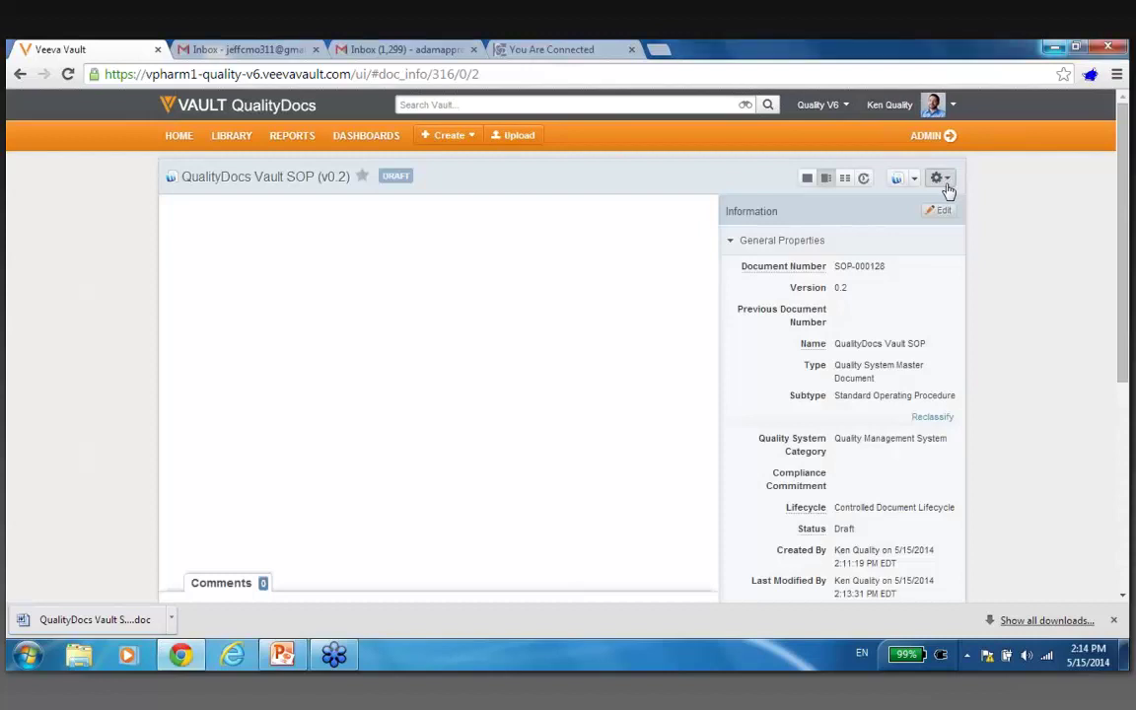
left_click(945, 183)
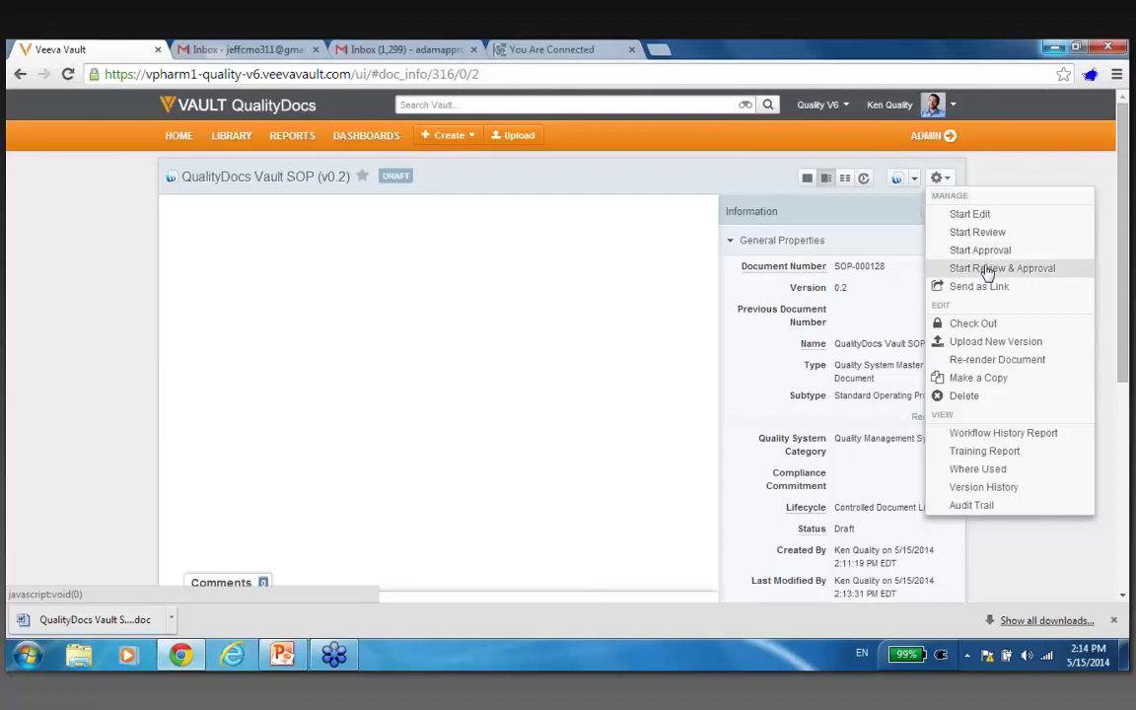
left_click(986, 268)
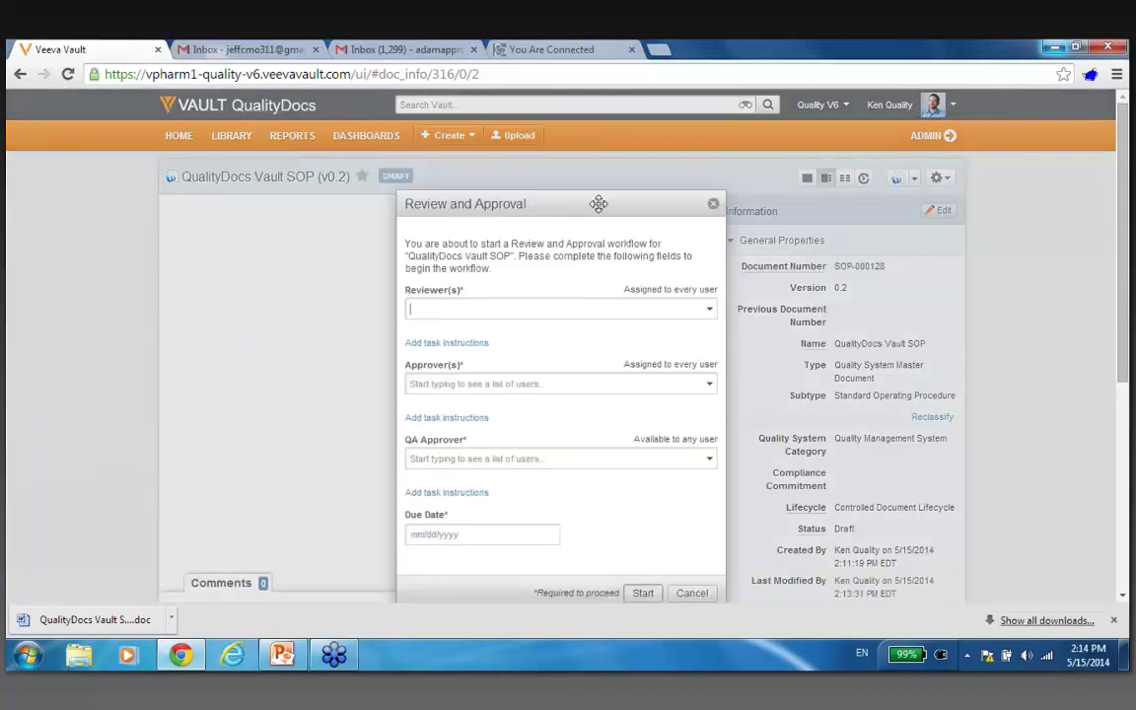
left_click_drag(598, 200, 474, 199)
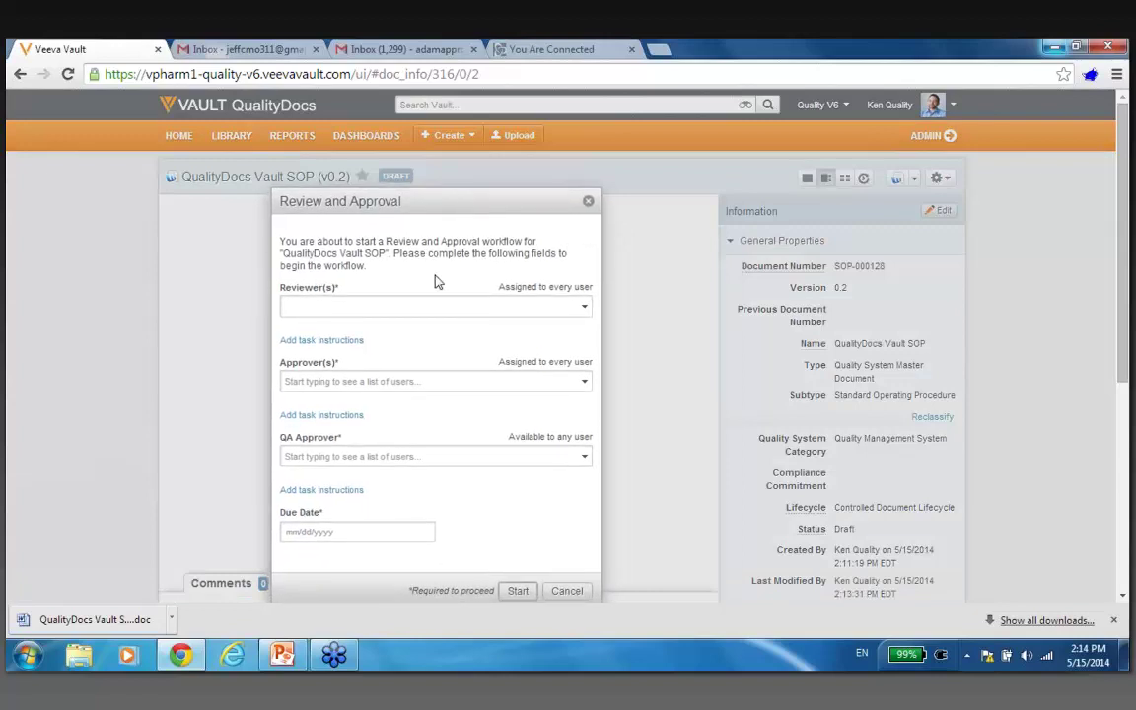
Add the reviewer and the external user as the two reviewers, dropping the All Reviewers group.
left_click(420, 306)
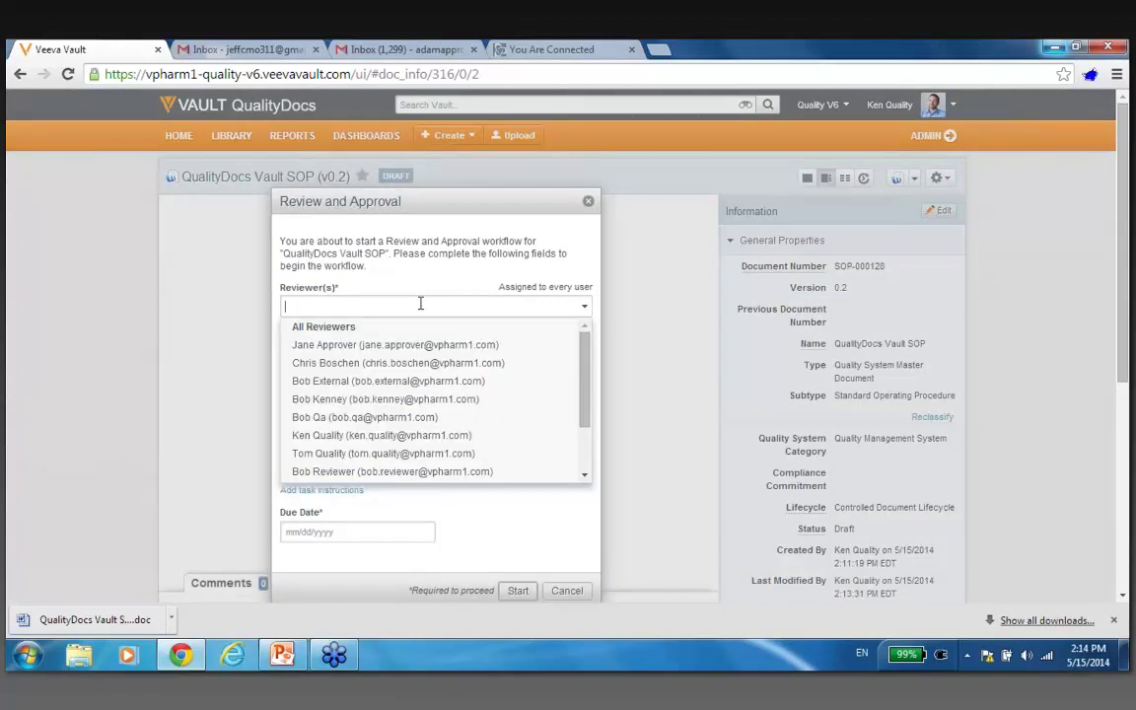
left_click(416, 326)
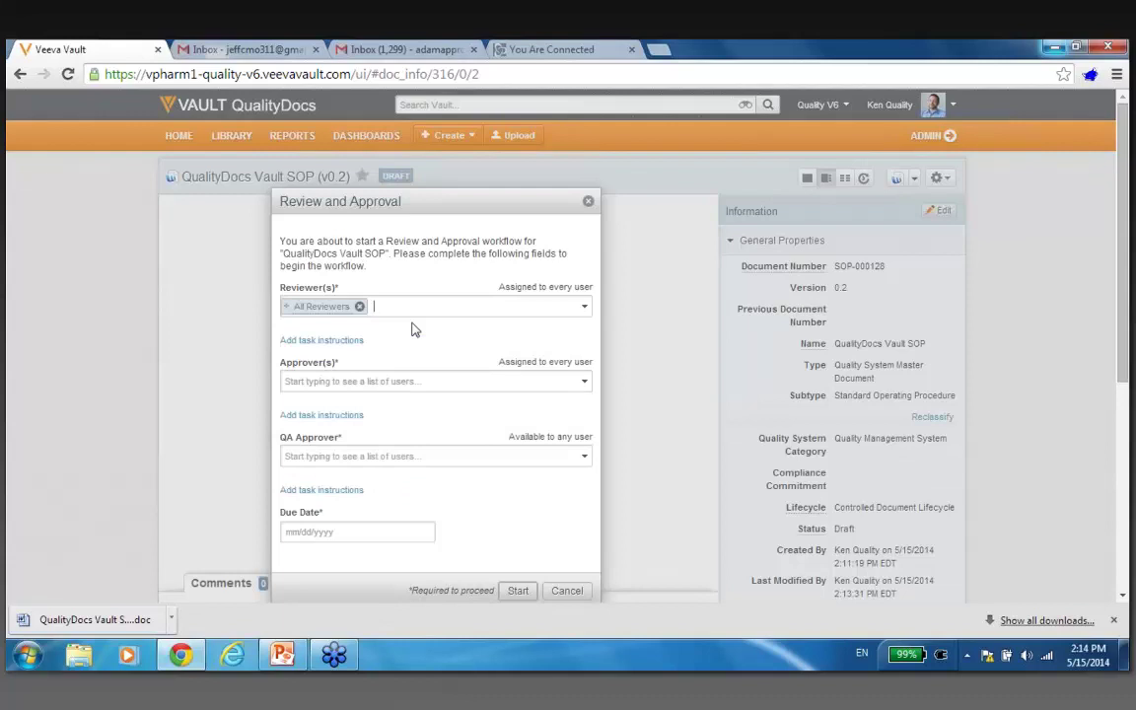
mouse_move(353, 307)
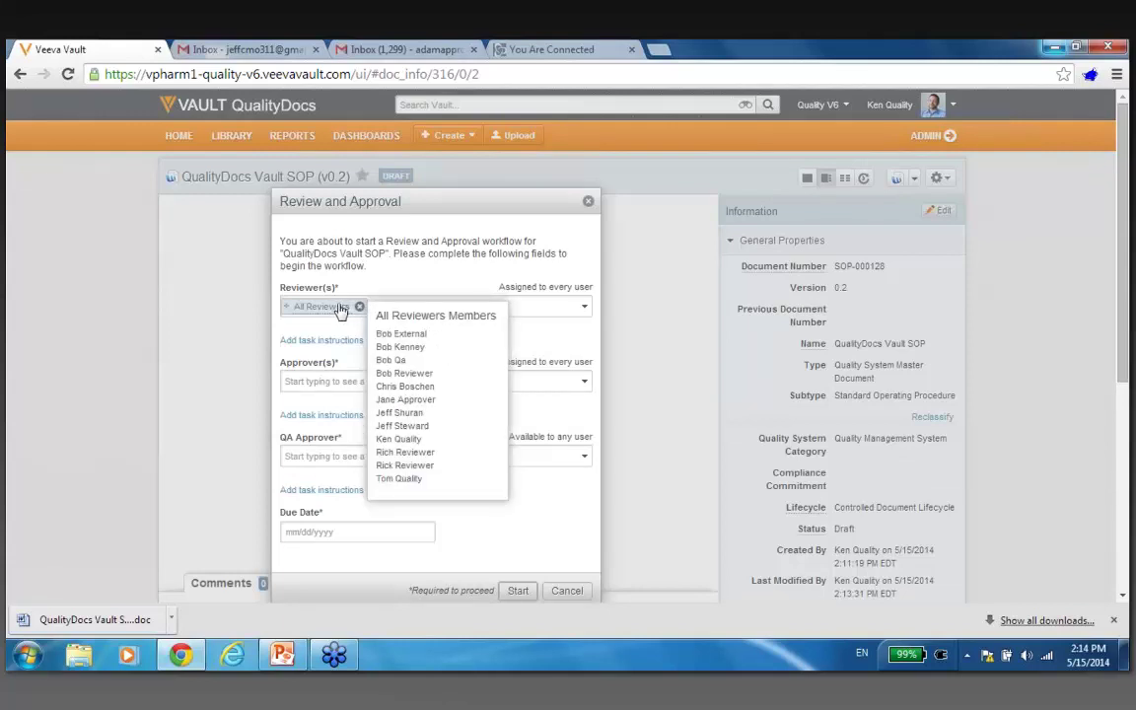
left_click(359, 307)
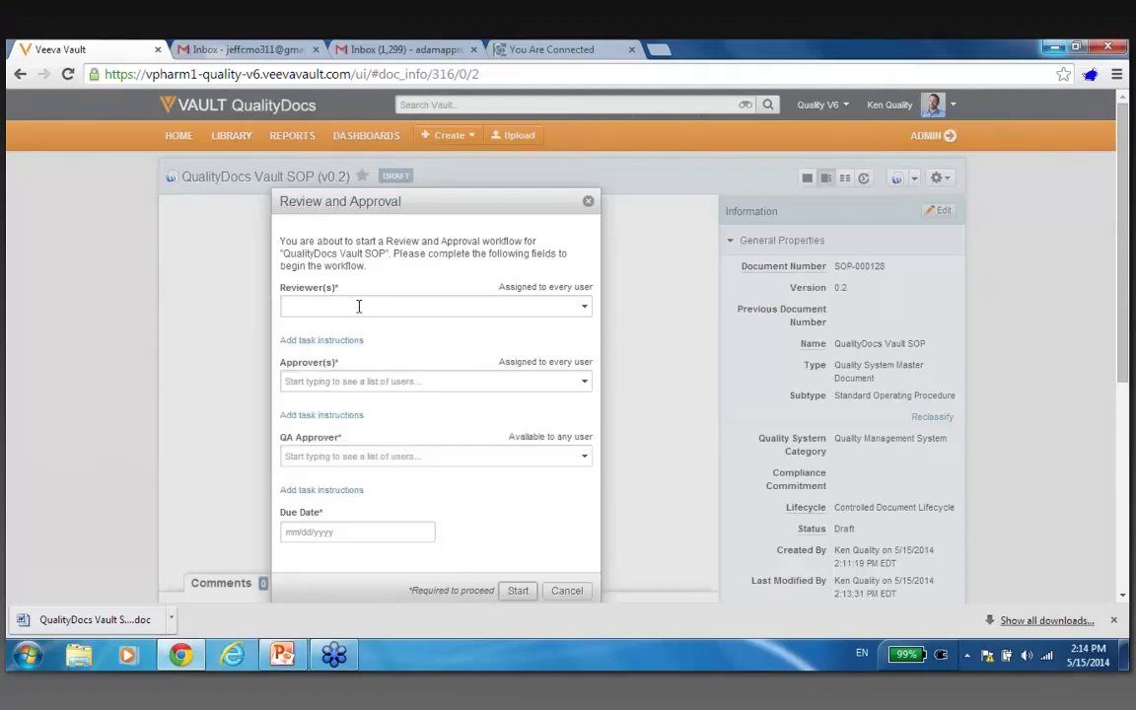
left_click(359, 307)
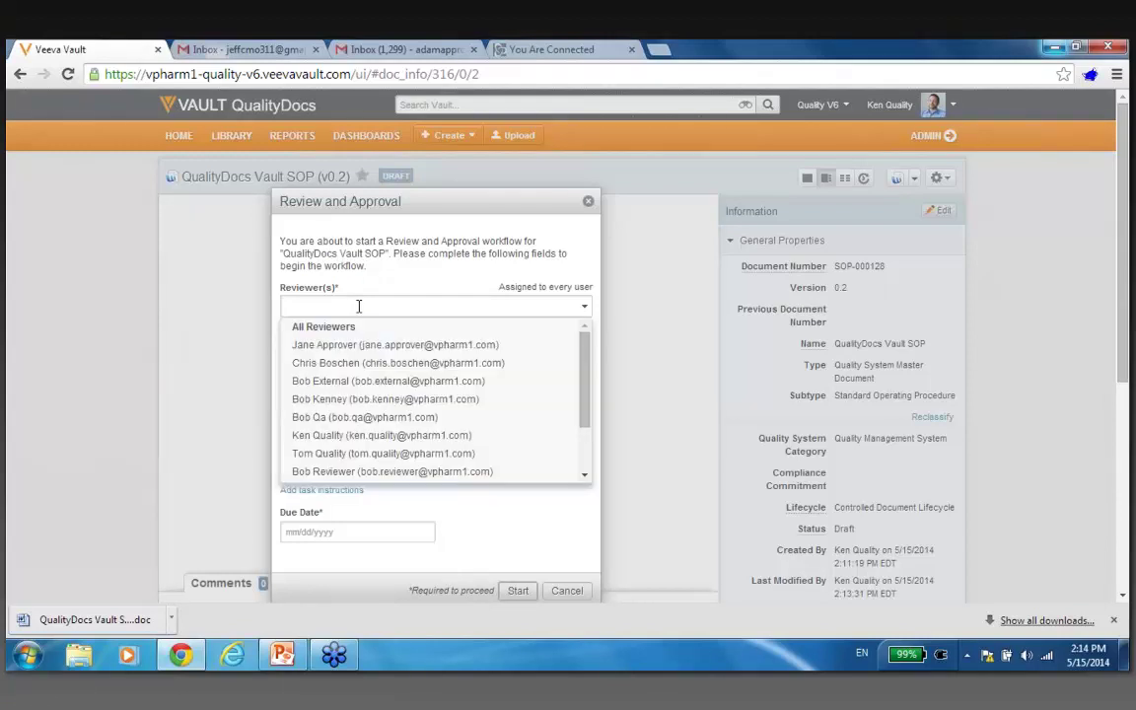
type("rich")
left_click(361, 325)
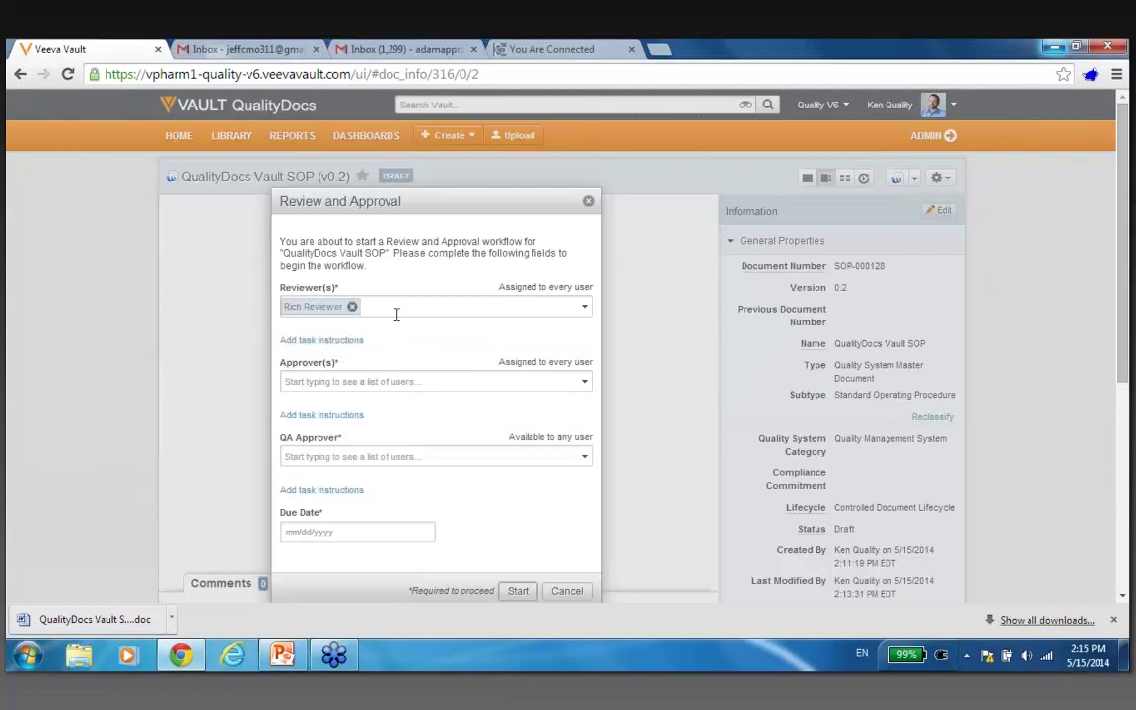
type("bob")
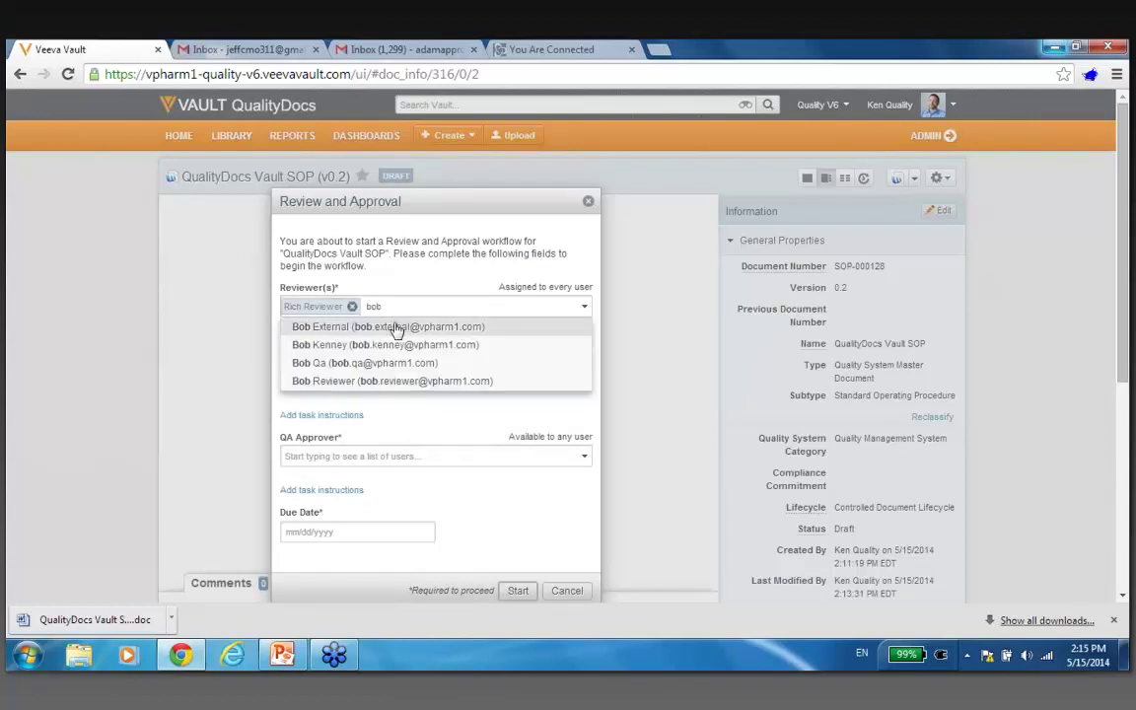
left_click(393, 325)
Assign the approver and the QA approver from the user suggestions.
left_click(385, 382)
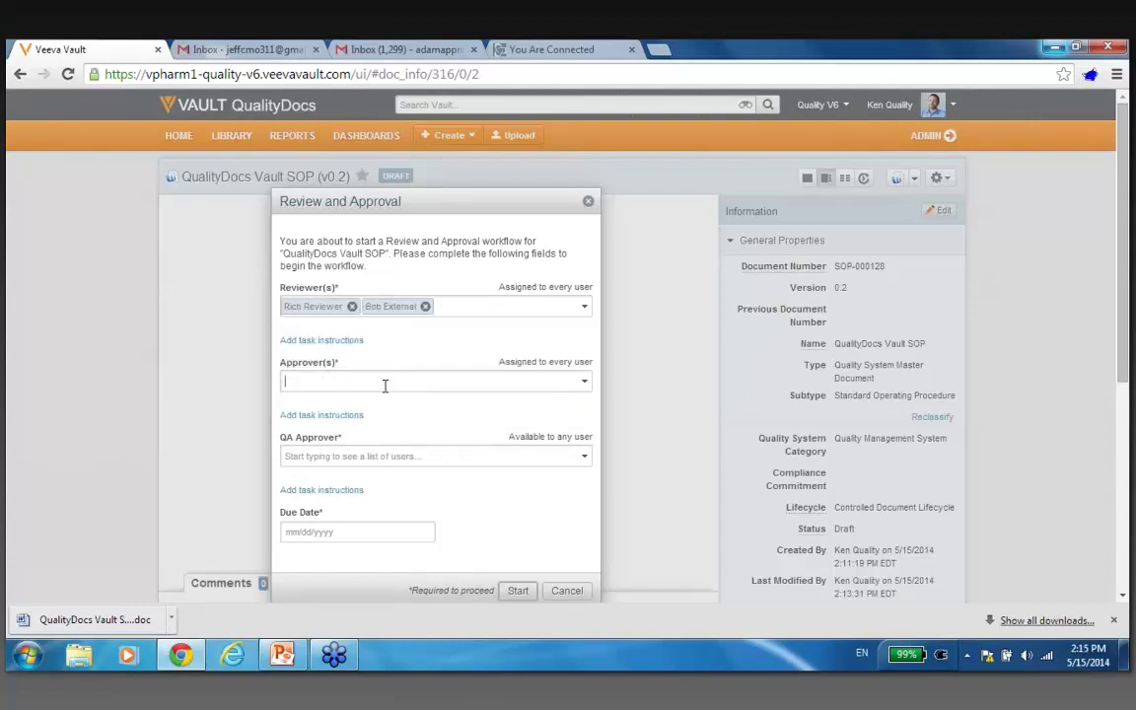
type("ken")
type("ad")
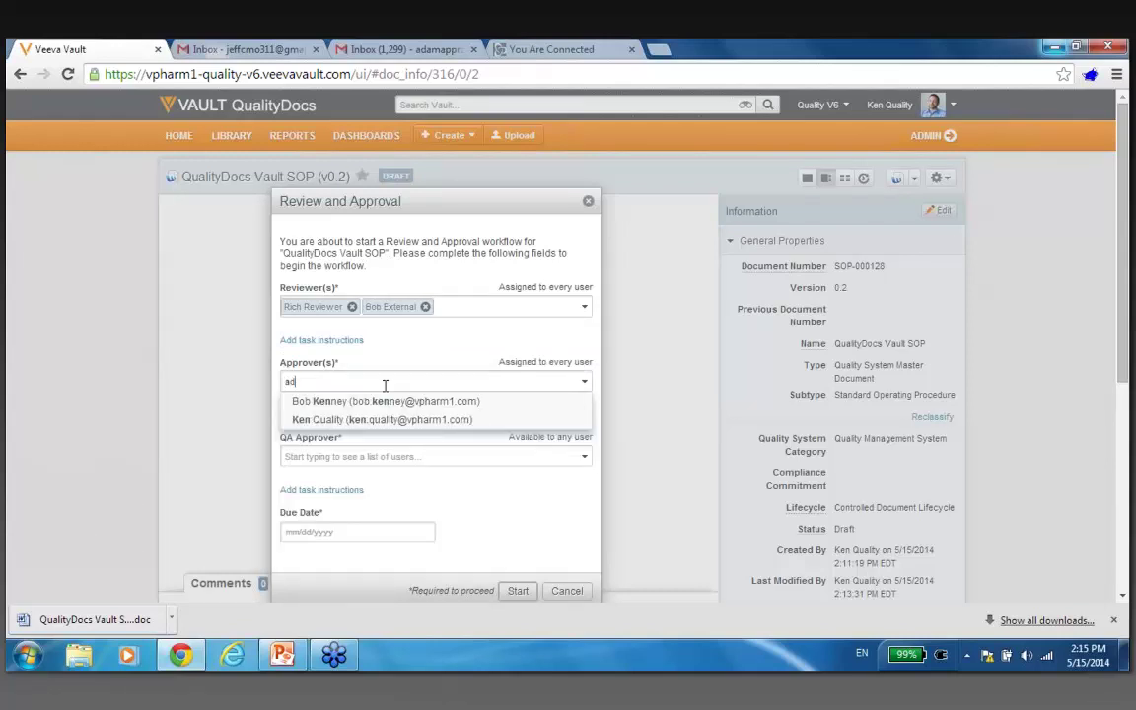
type("am")
left_click(375, 400)
left_click(360, 456)
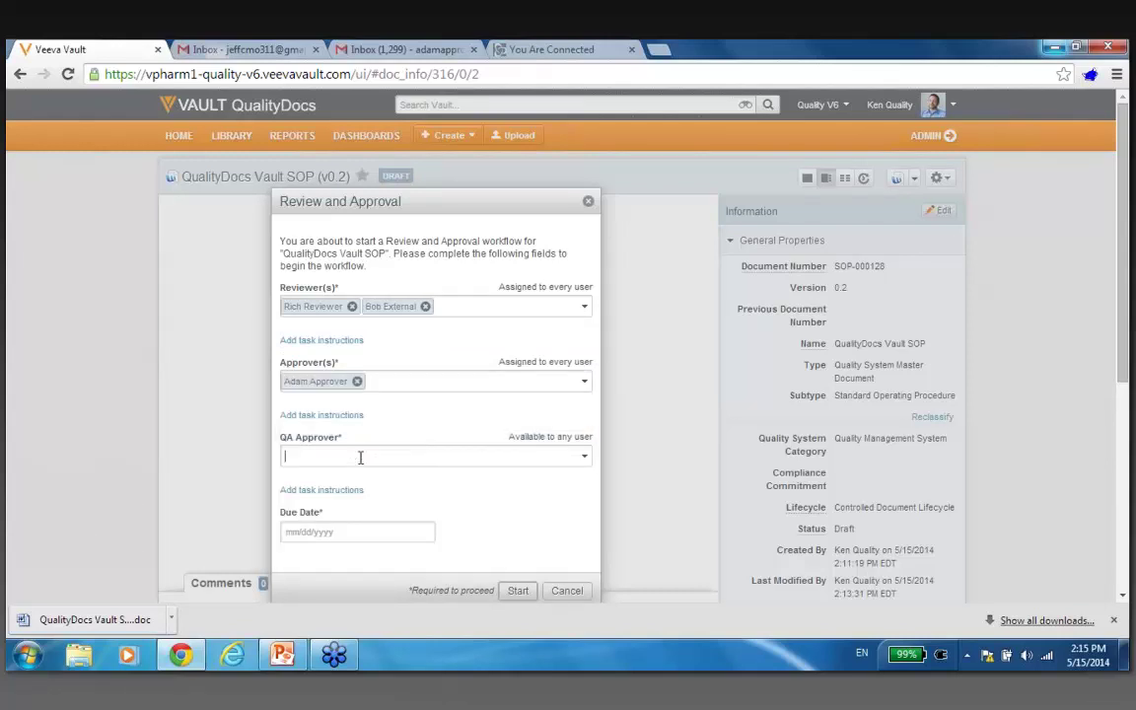
type("ken")
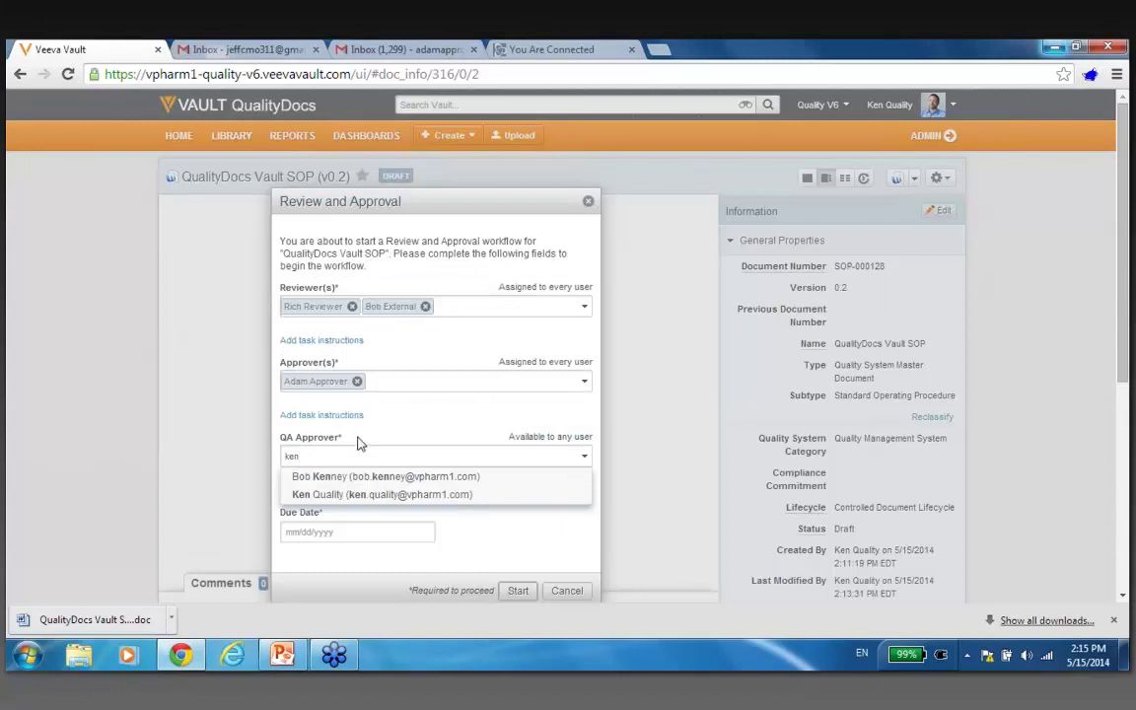
left_click(355, 494)
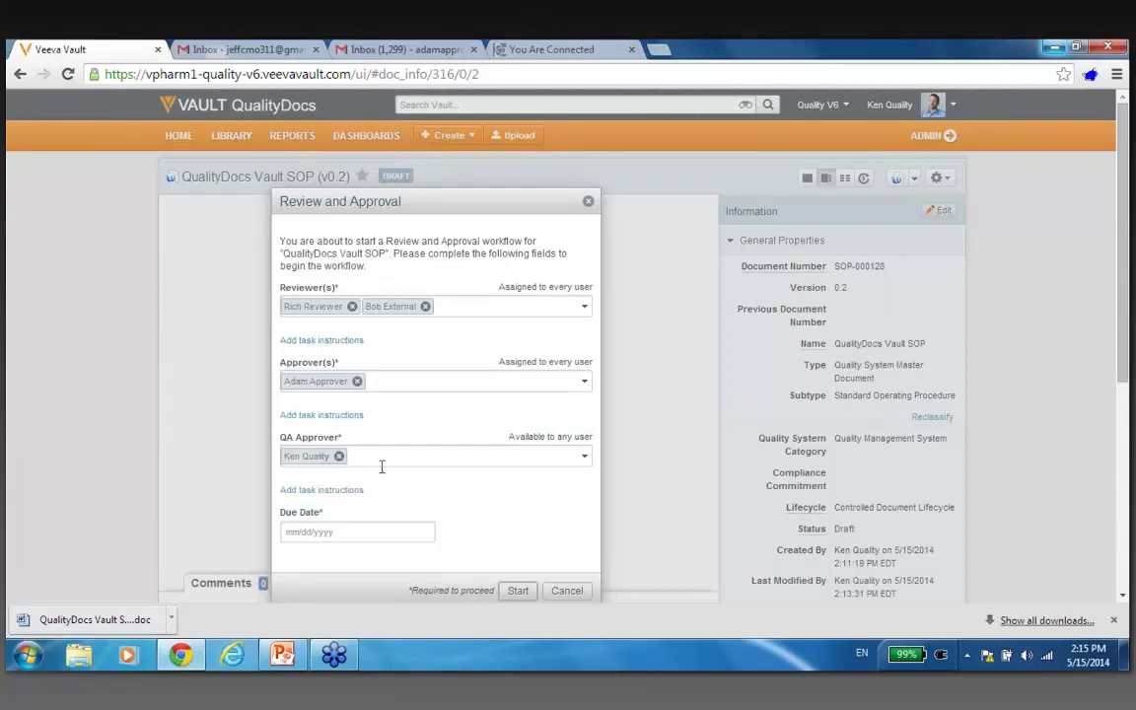
Set the due date to 05/31/2014 and start the Review and Approval workflow.
left_click(369, 531)
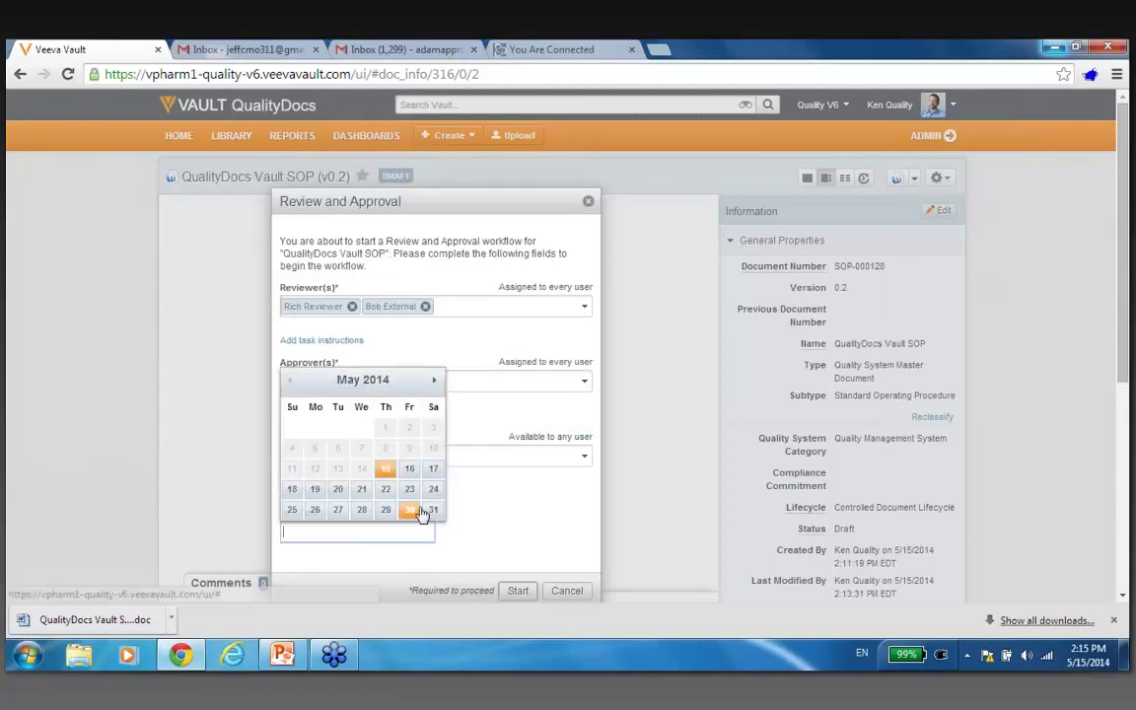
left_click(432, 509)
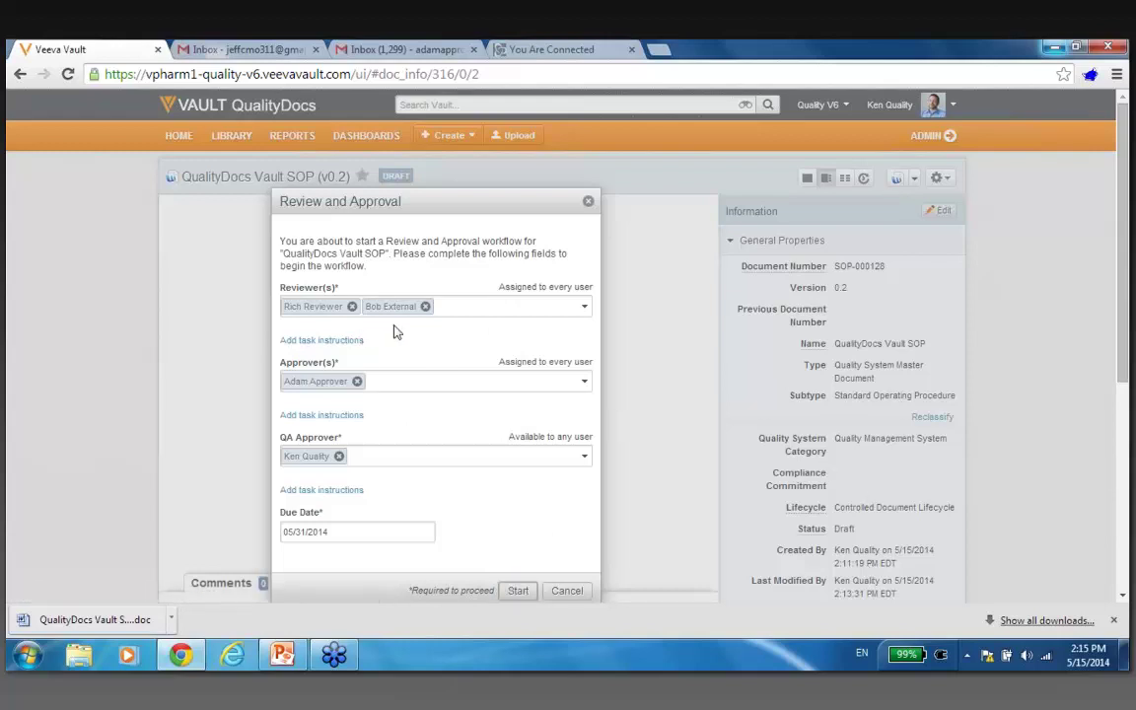
left_click(516, 592)
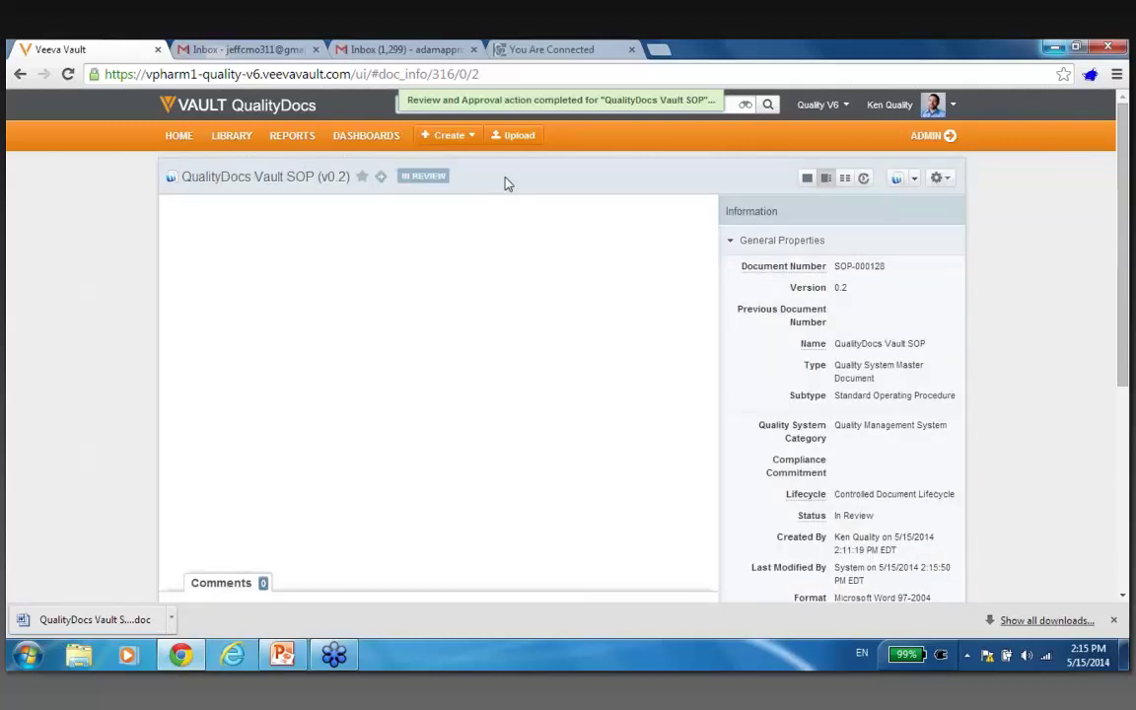
Open the All Documents library in a restored browser window moved to the left of the screen.
left_click(232, 138)
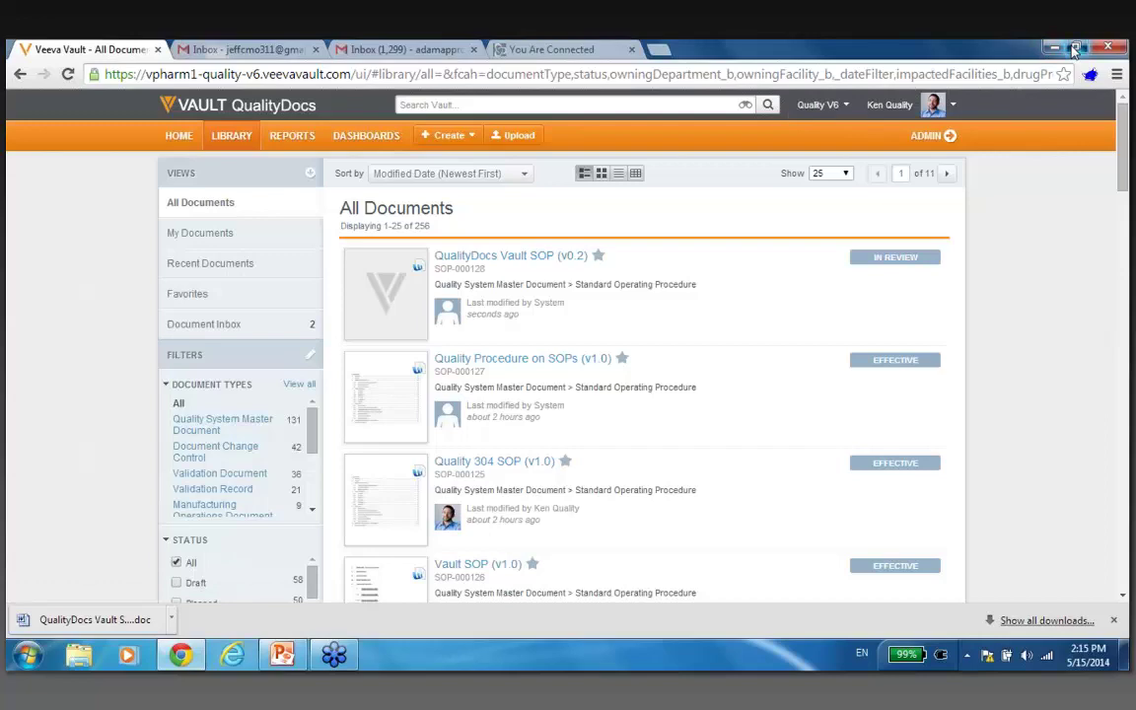
left_click(1075, 49)
left_click_drag(468, 43, 6, 129)
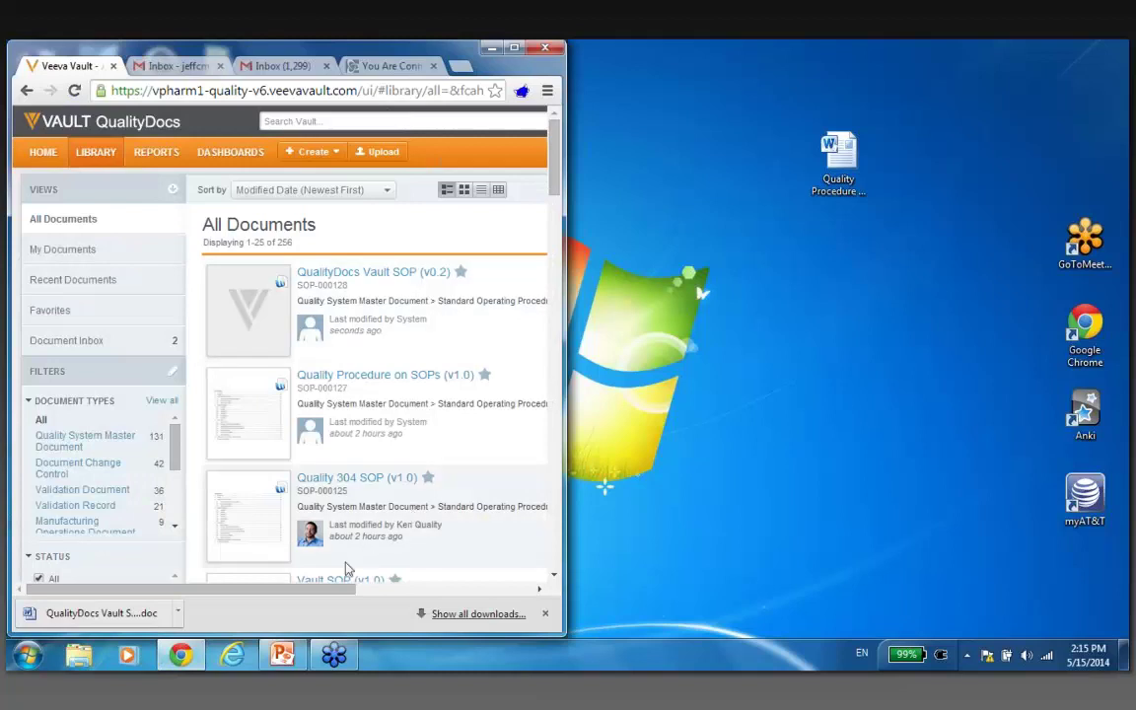
left_click_drag(345, 589, 414, 590)
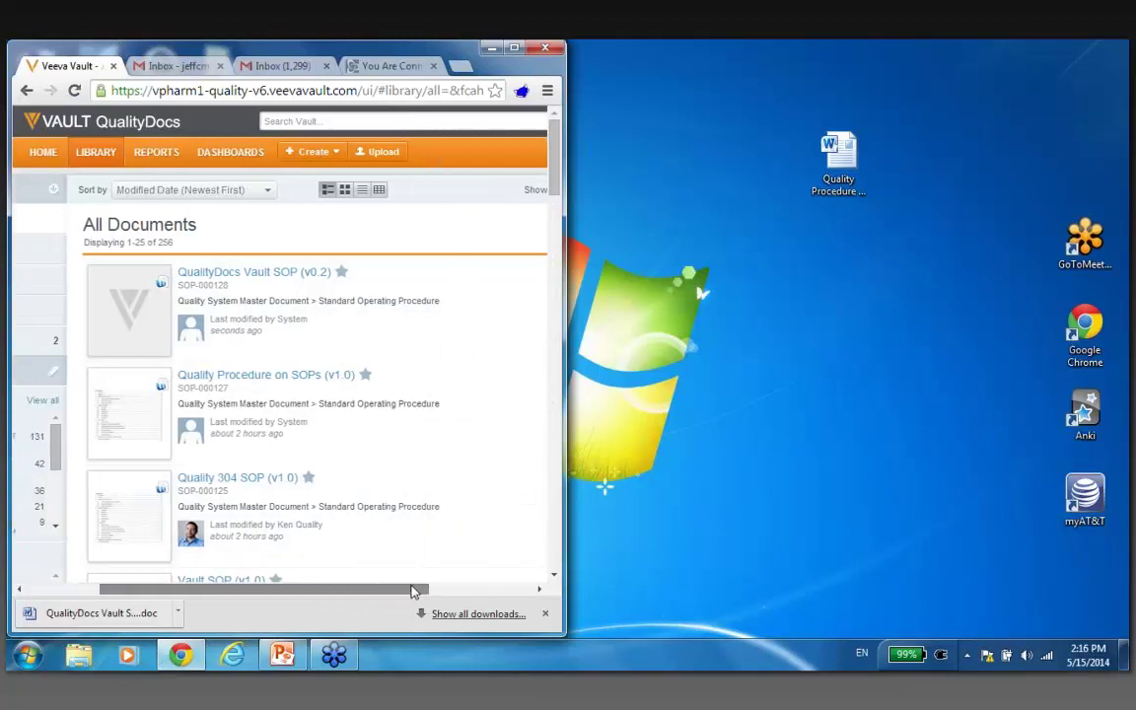
Upload Quality Procedure on SOPs.docx from the desktop, then maximize the browser.
left_click(383, 153)
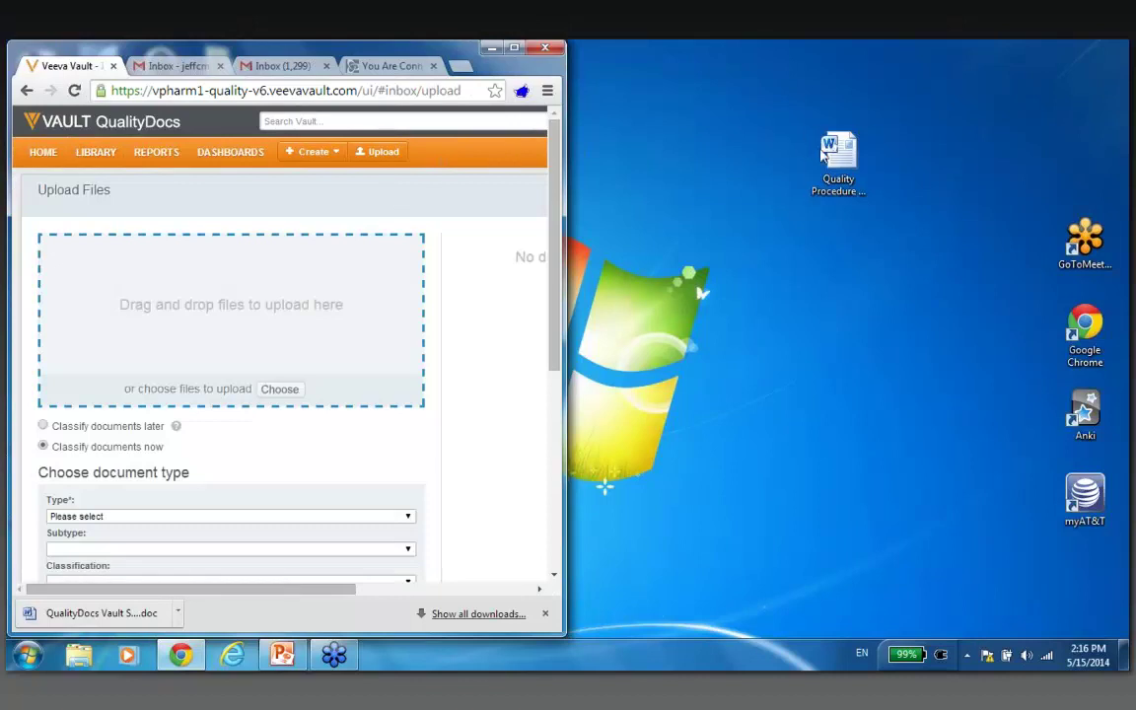
left_click_drag(826, 150, 229, 299)
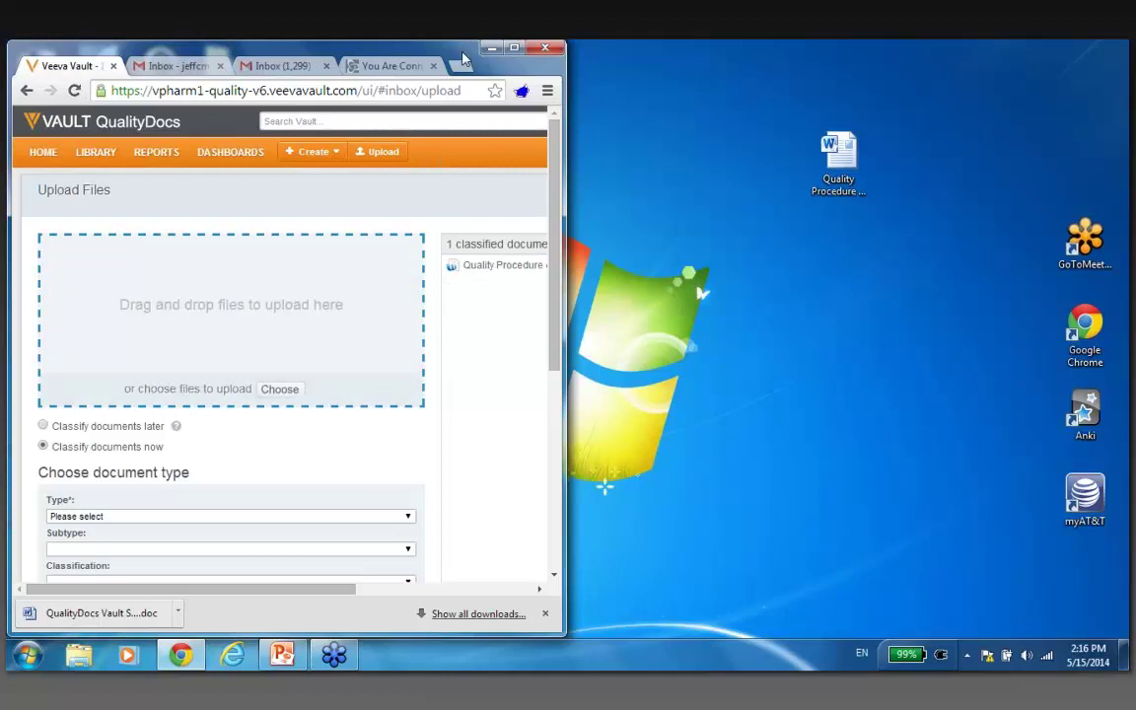
left_click_drag(464, 59, 505, 54)
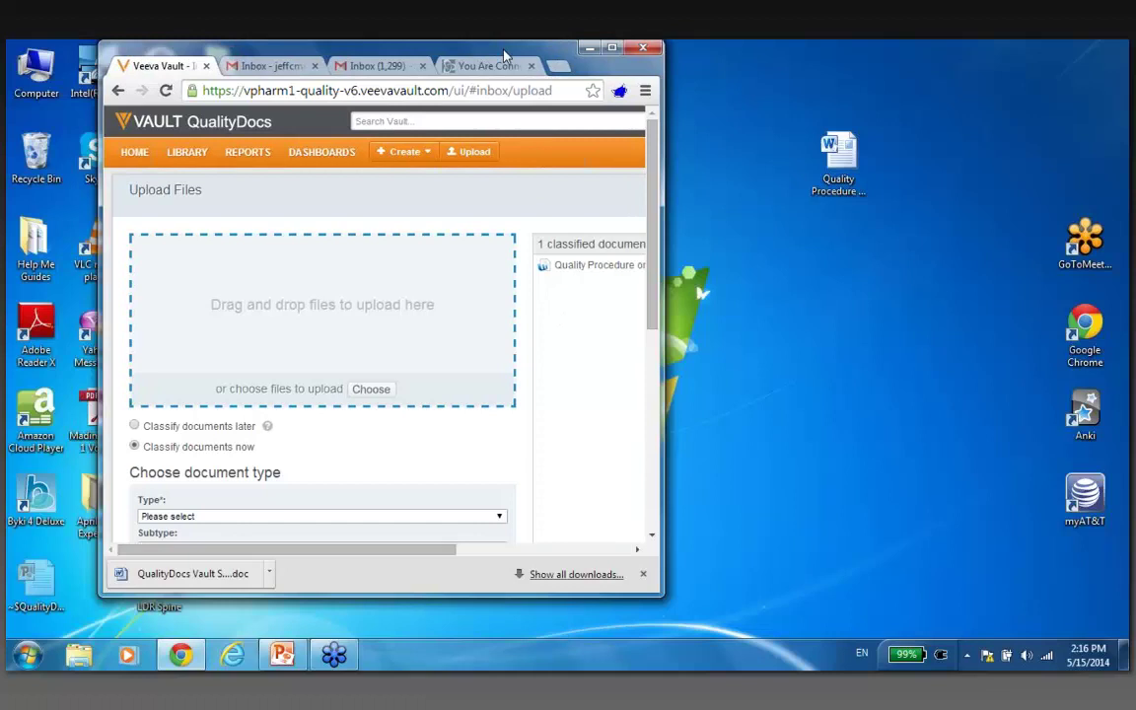
double_click(504, 54)
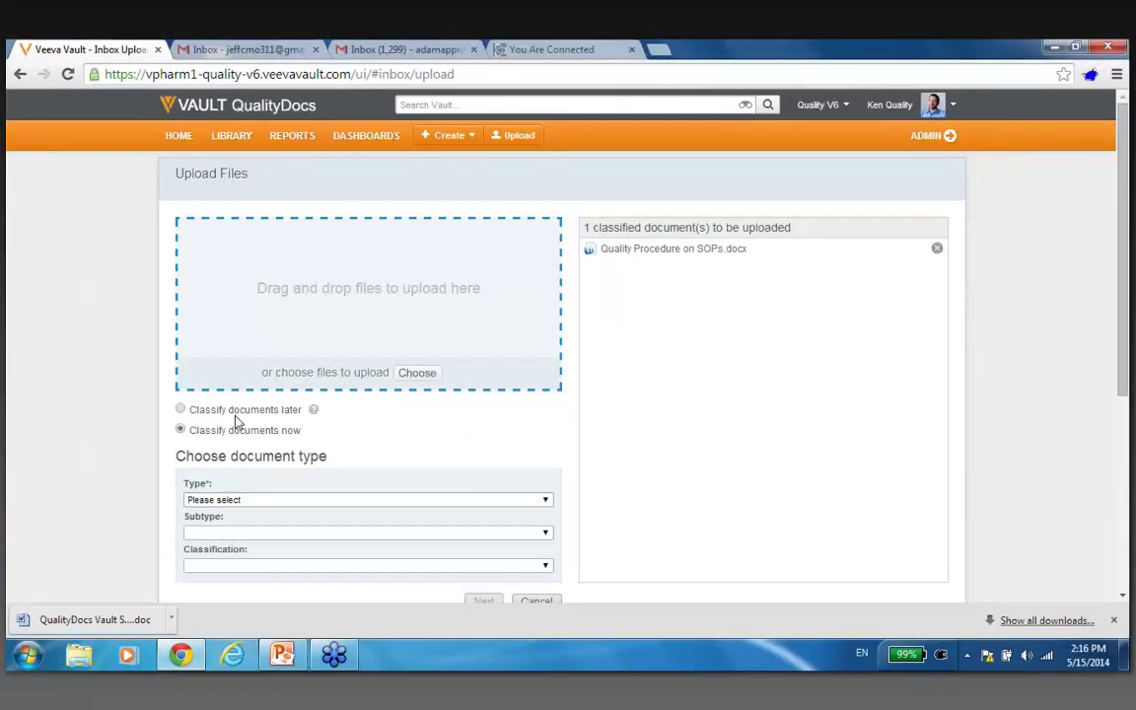
Classify it as Quality System Master Document, Standard Operating Procedure, and continue to properties.
left_click(218, 412)
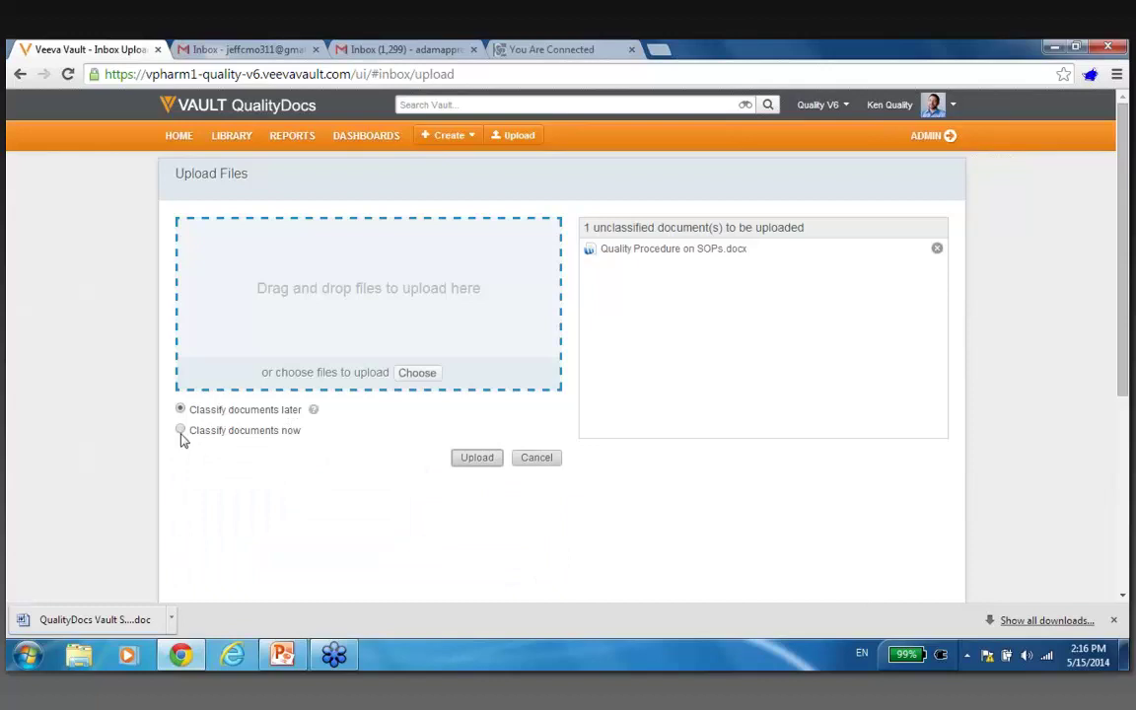
left_click(181, 434)
left_click(376, 500)
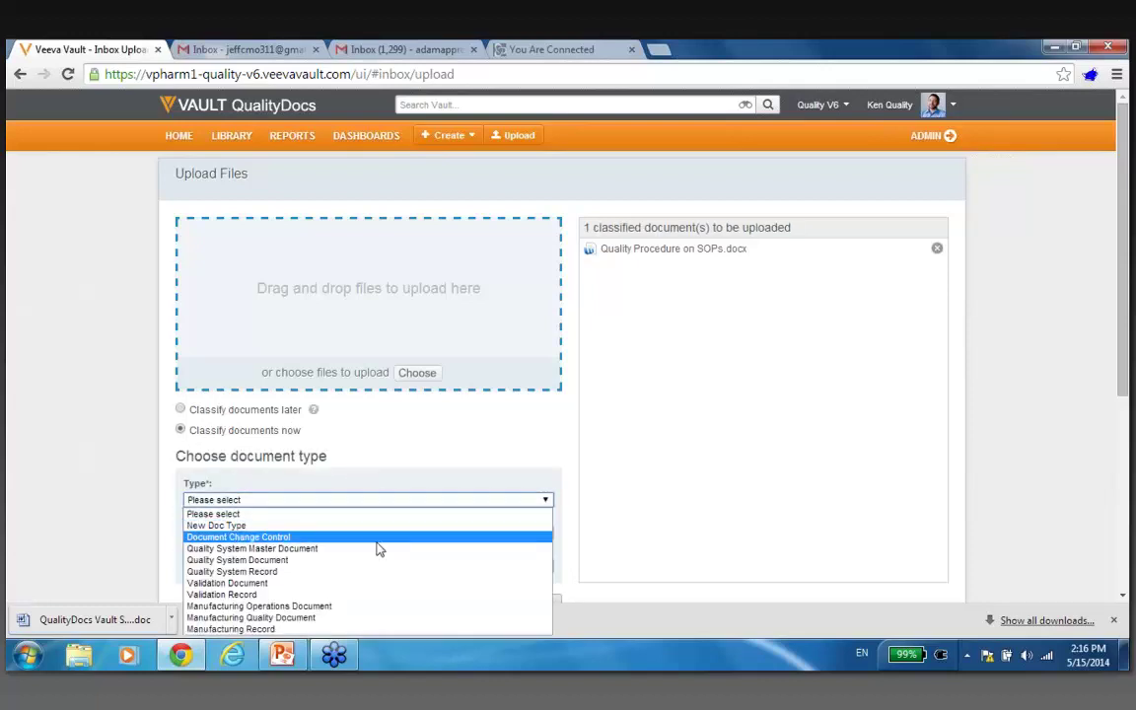
left_click(380, 550)
left_click(394, 533)
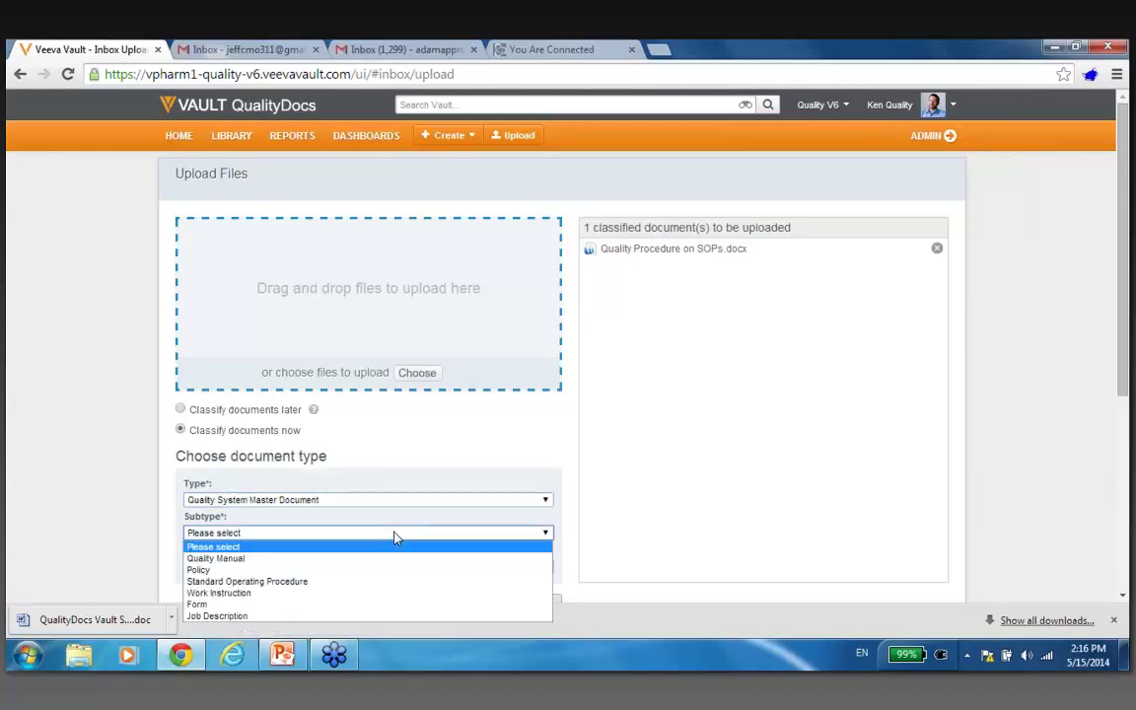
left_click(398, 582)
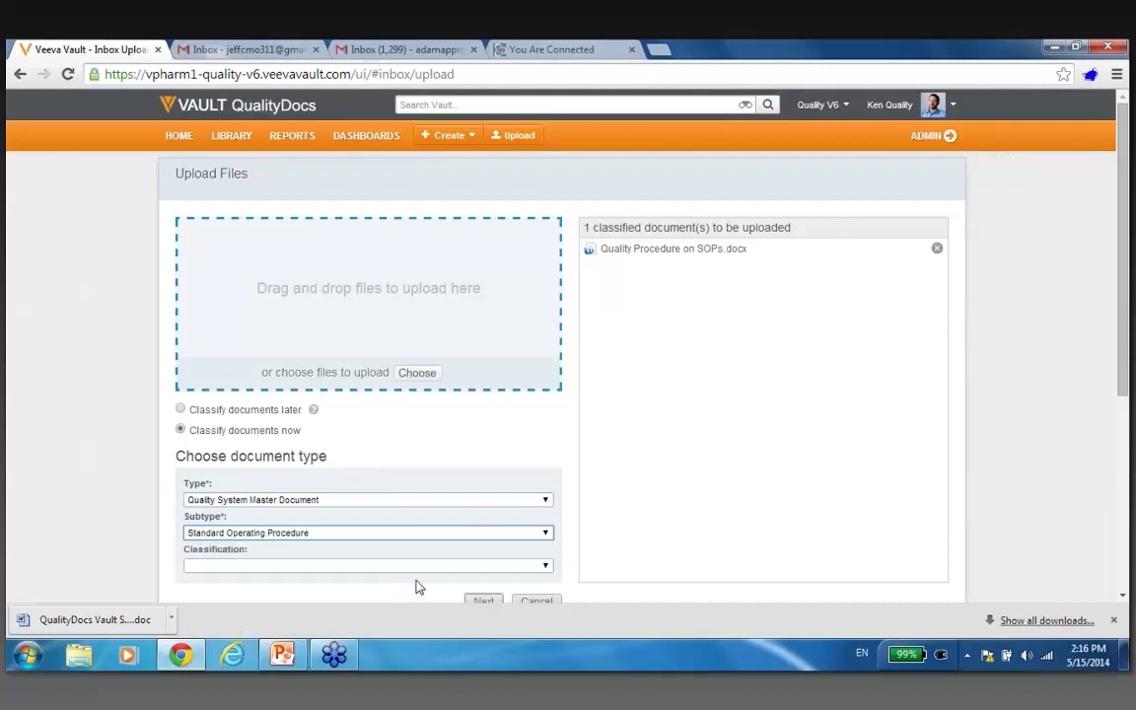
left_click(481, 601)
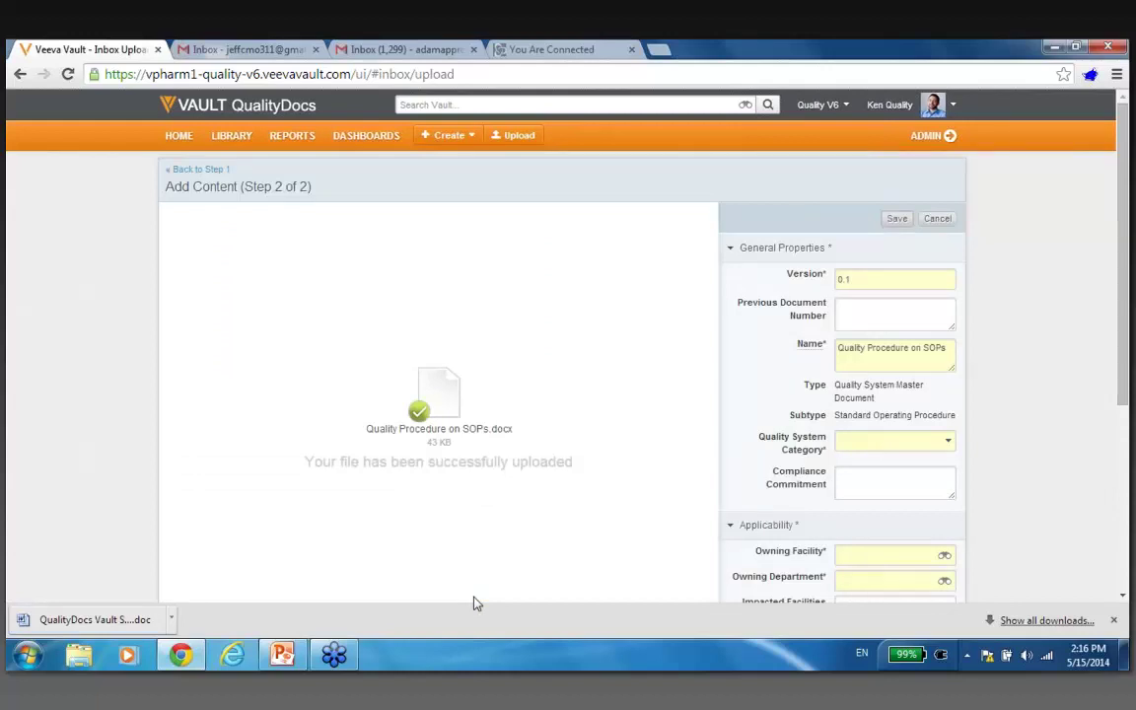
Set category Quality Management System, owning facility Chicago and owning department Biology.
left_click(949, 446)
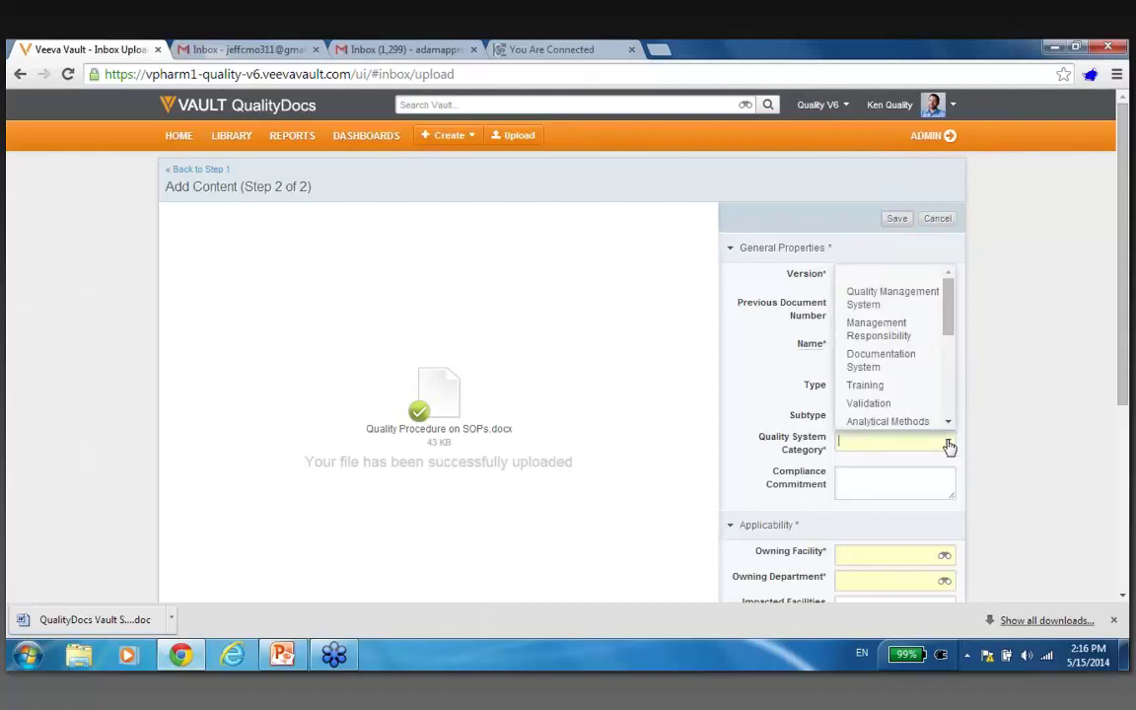
left_click(921, 291)
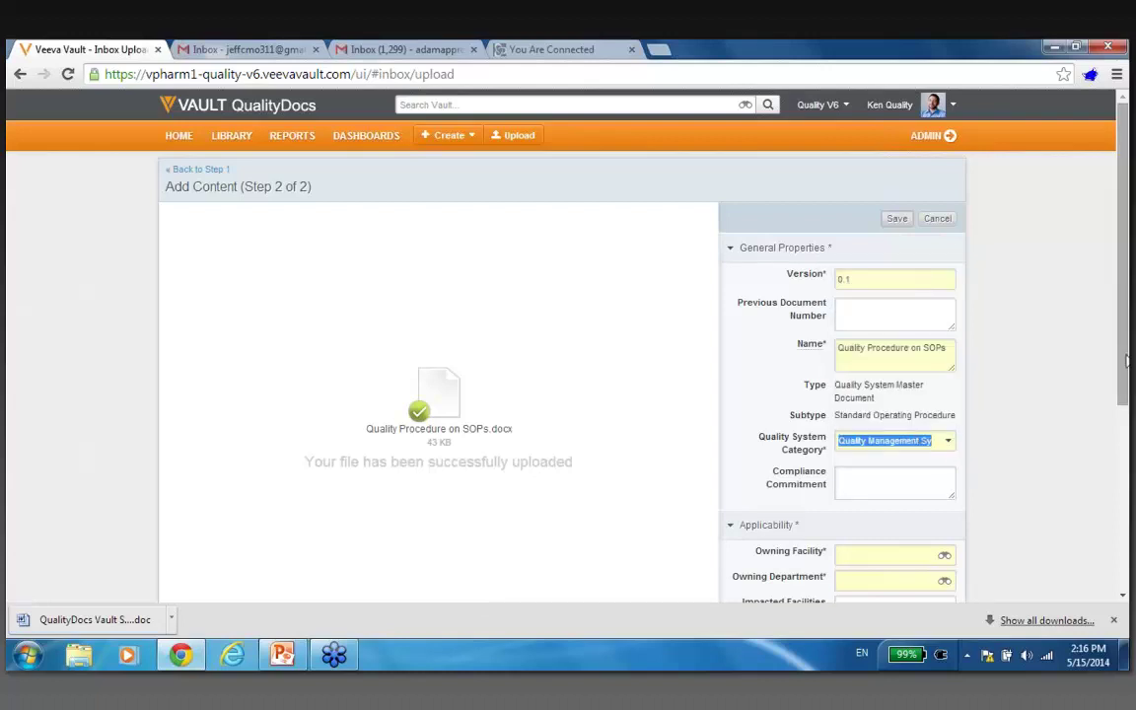
scroll(944, 357, "down", 3)
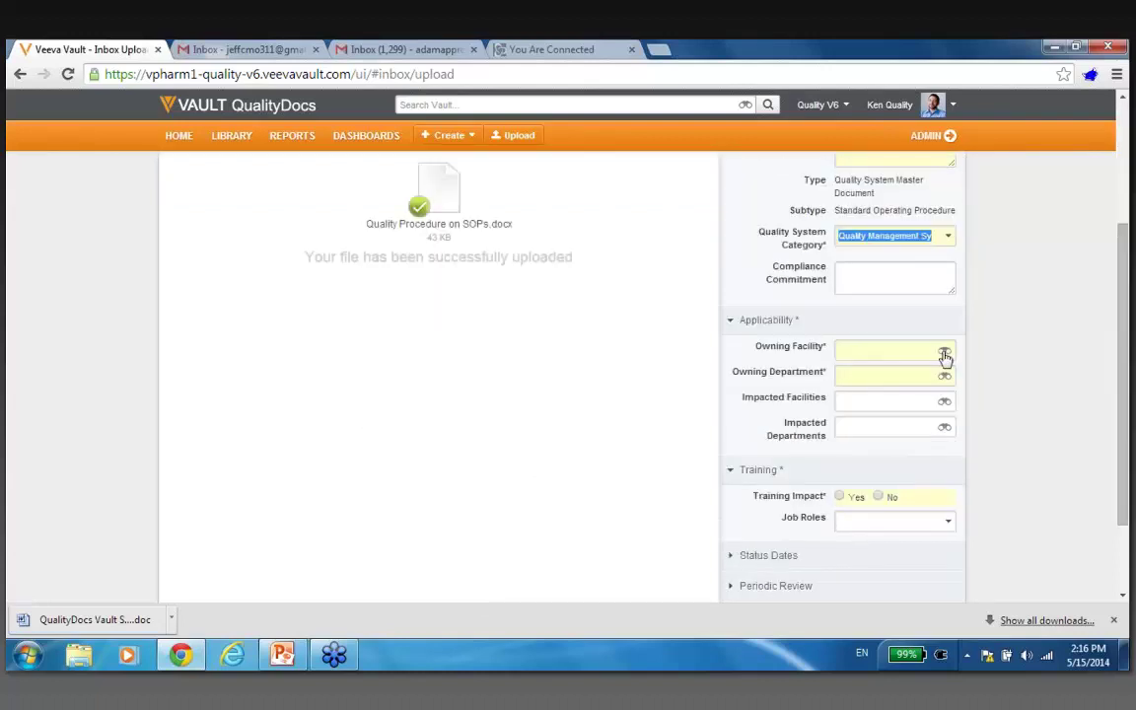
left_click(944, 354)
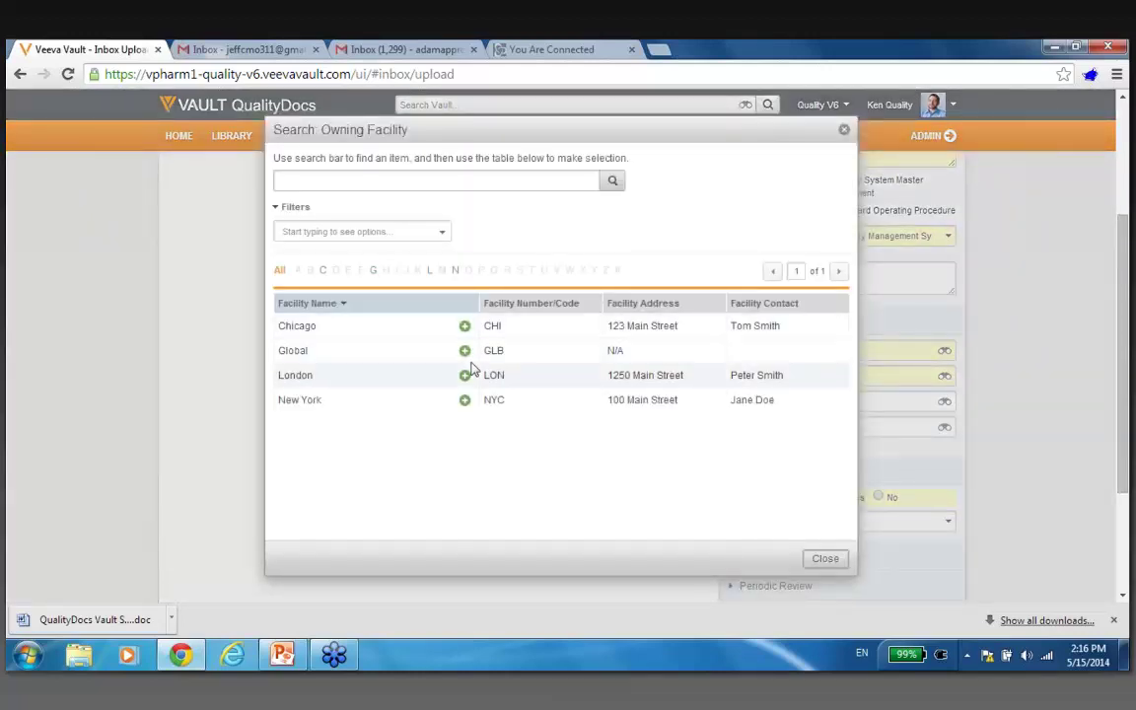
left_click(463, 327)
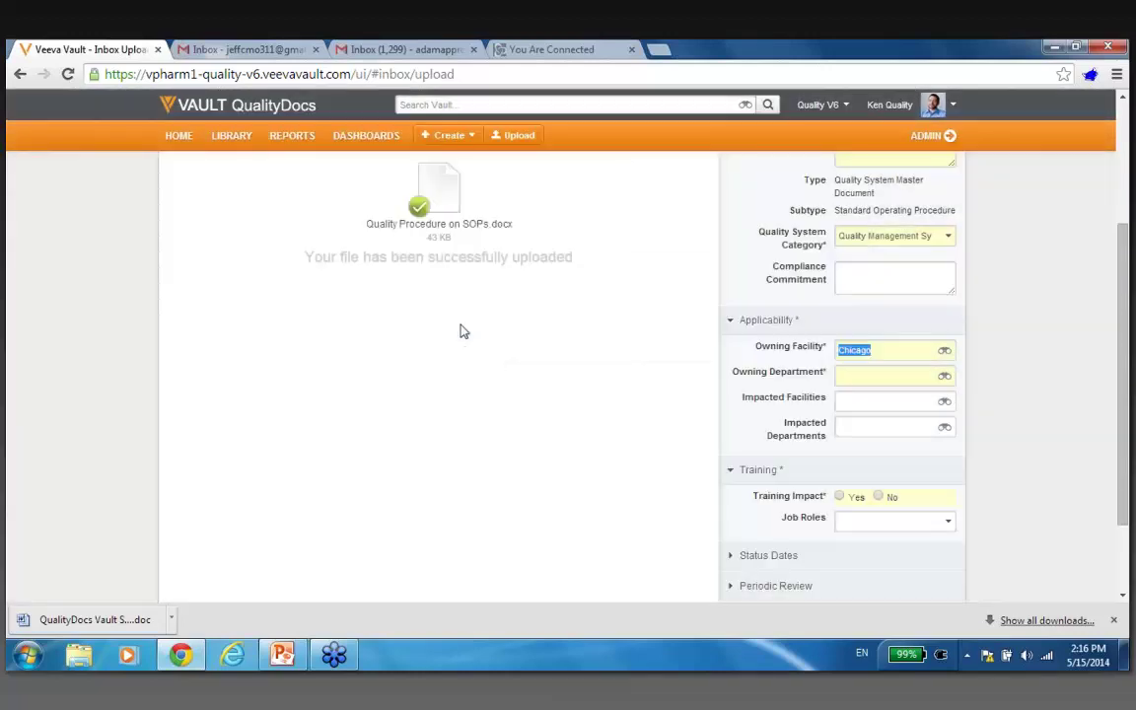
left_click(944, 376)
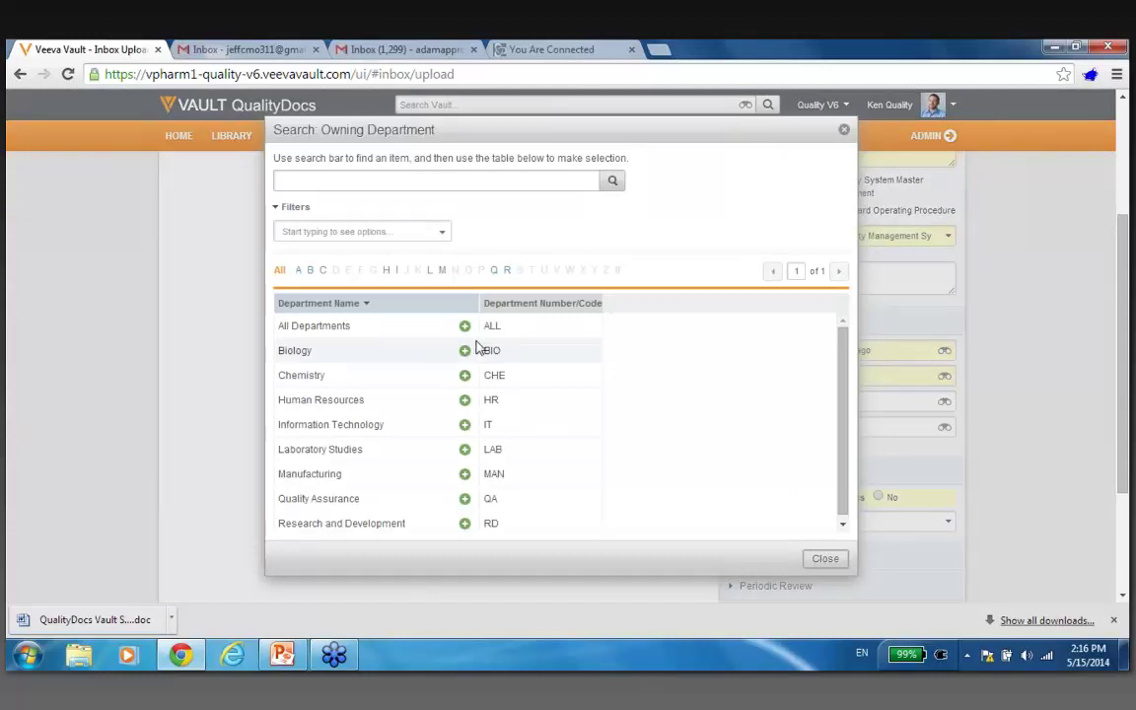
left_click(465, 351)
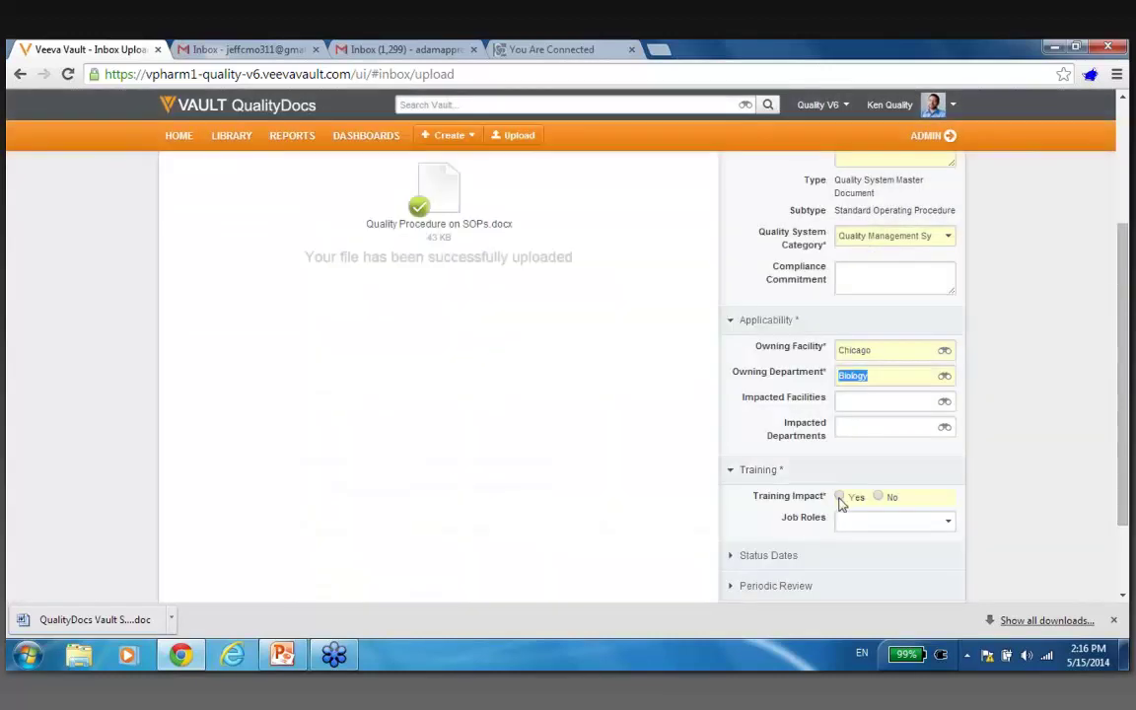
Assign the Executive job role and save the document as a draft.
left_click(948, 527)
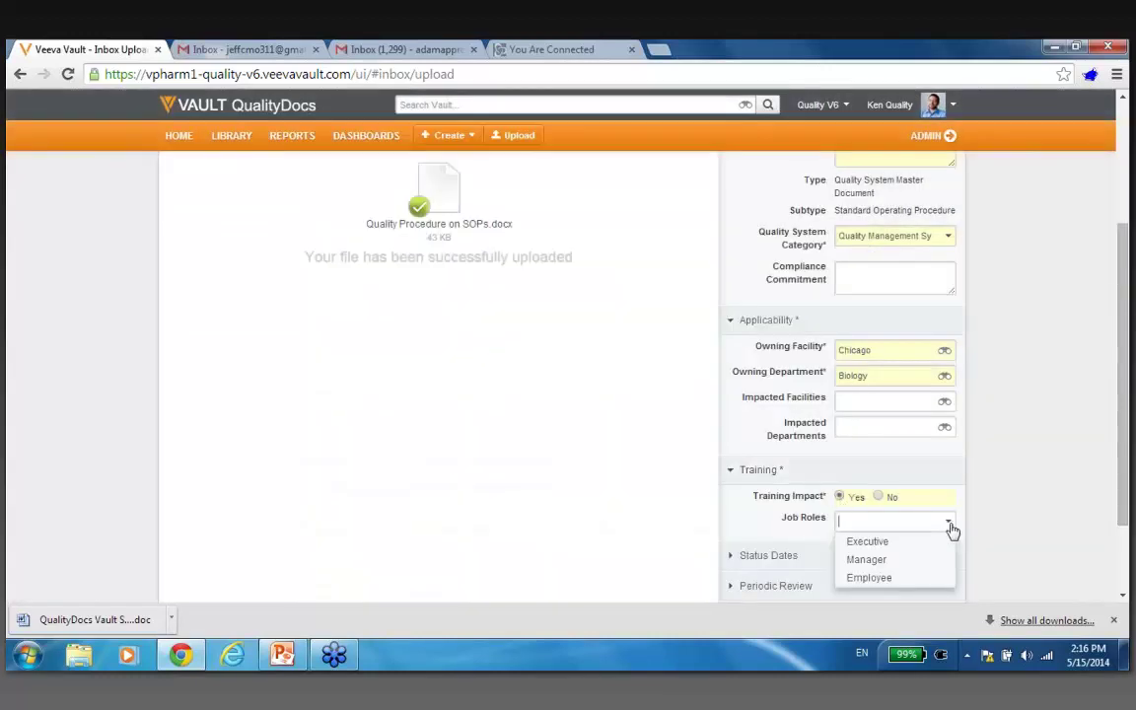
left_click(928, 541)
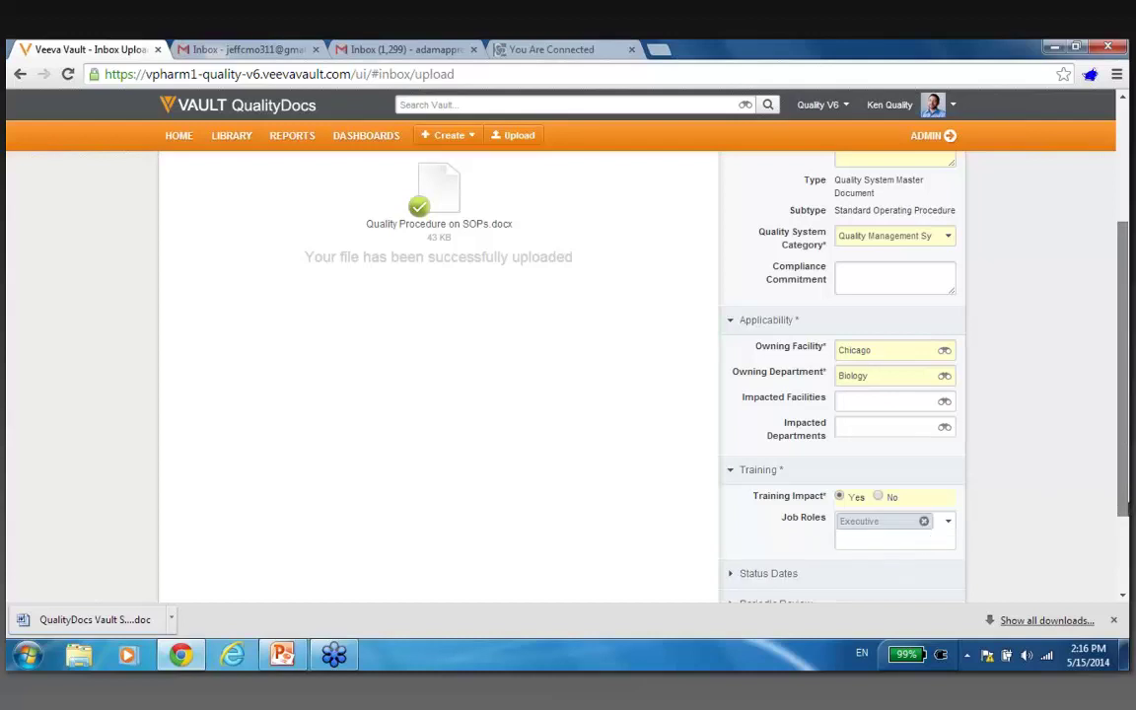
scroll(1046, 490, "down", 1)
scroll(900, 444, "down", 3)
left_click(899, 540)
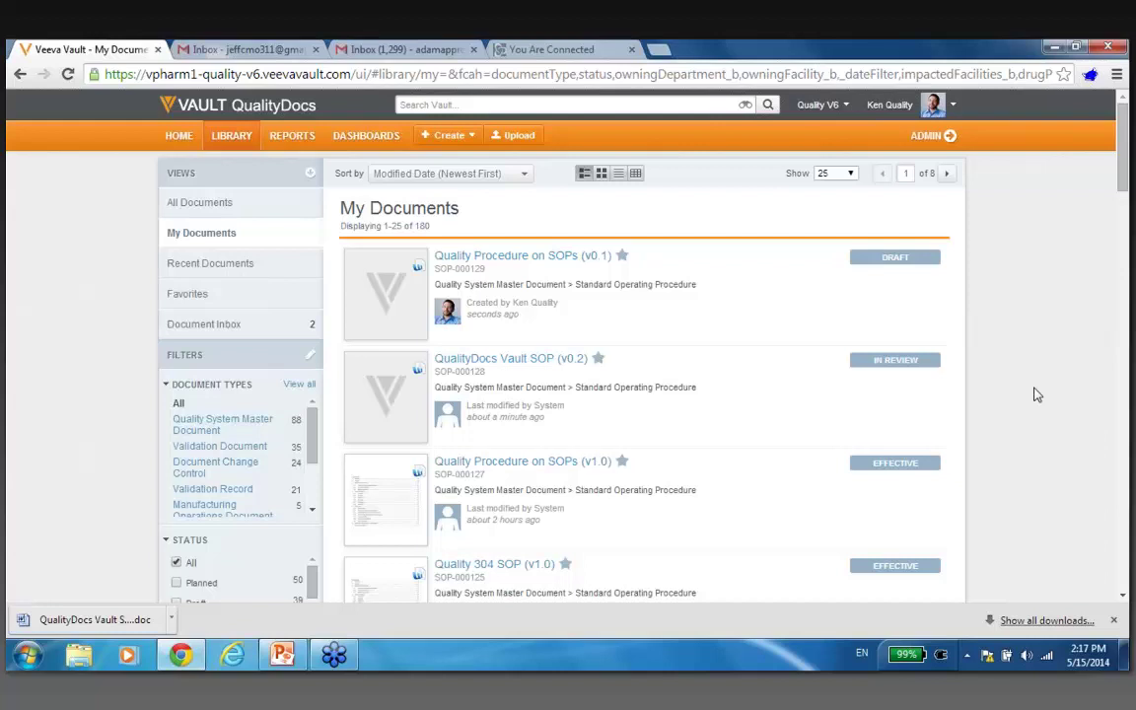
Open Quality Procedure on SOPs v0.1, page through it, and begin Review & Approval.
left_click(510, 265)
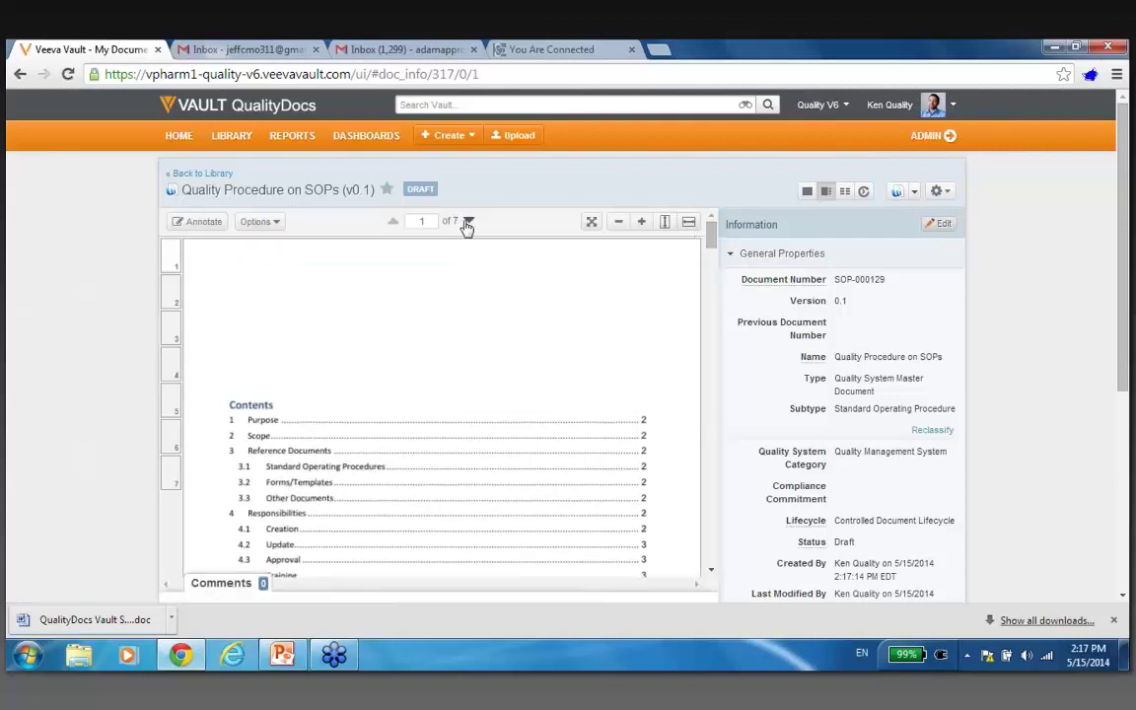
left_click(472, 224)
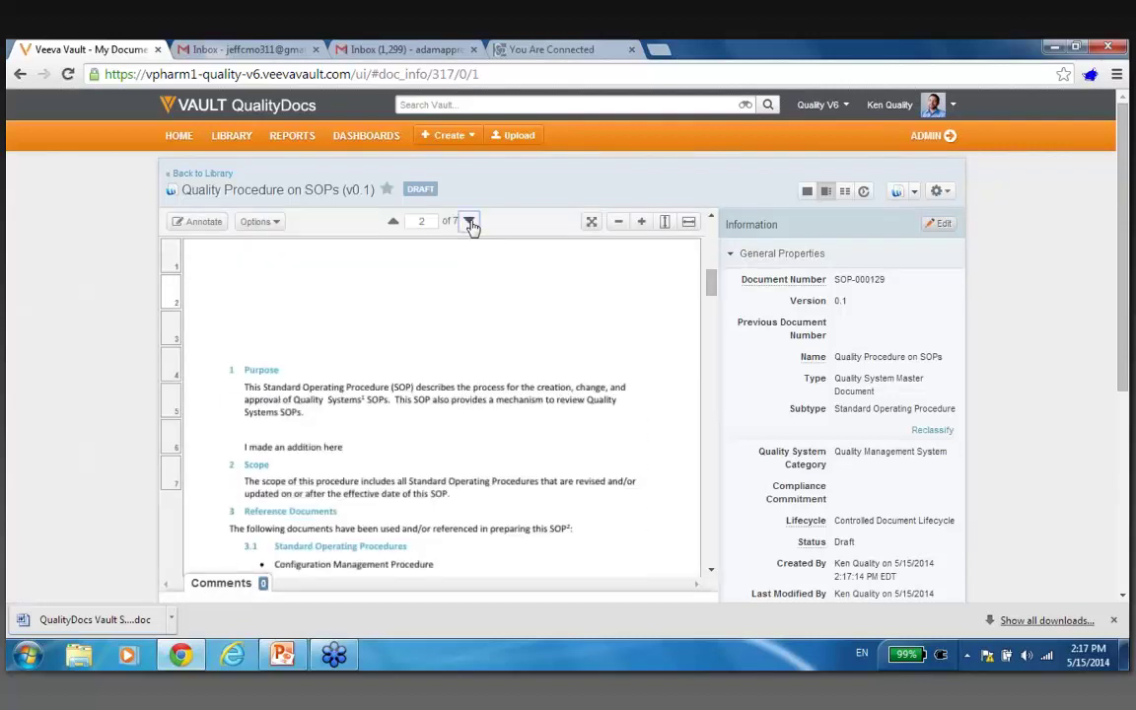
left_click(394, 222)
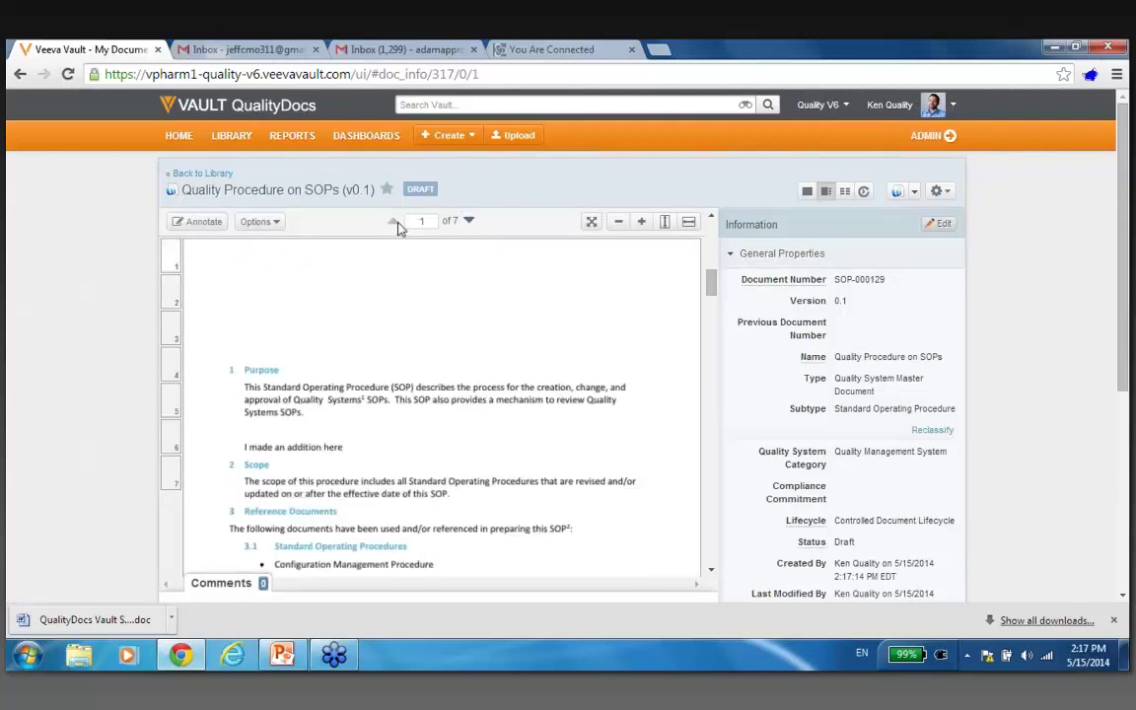
left_click(942, 192)
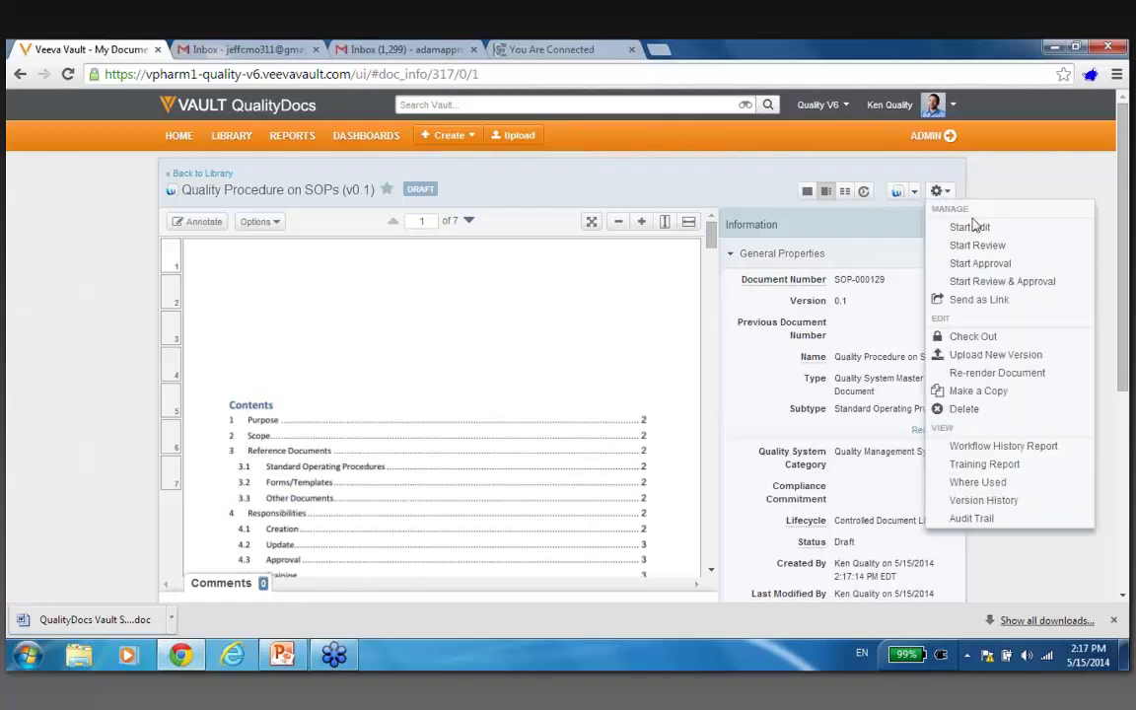
left_click(1008, 283)
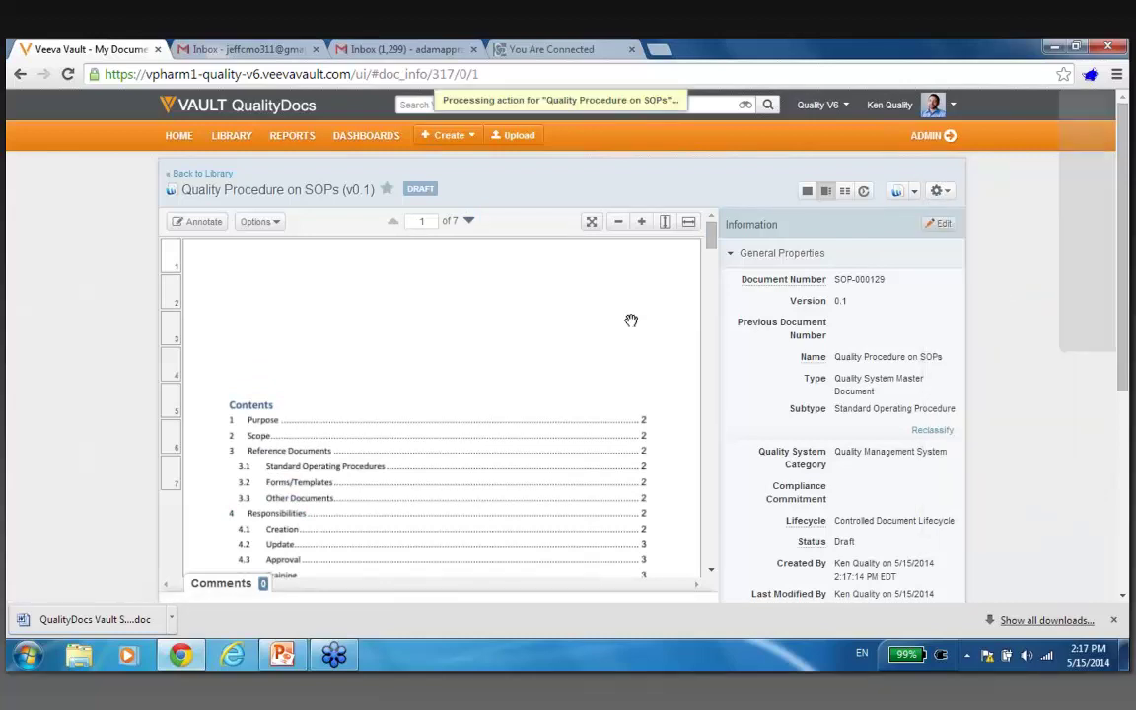
Add the reviewer and the external user as the two reviewers.
type("rich")
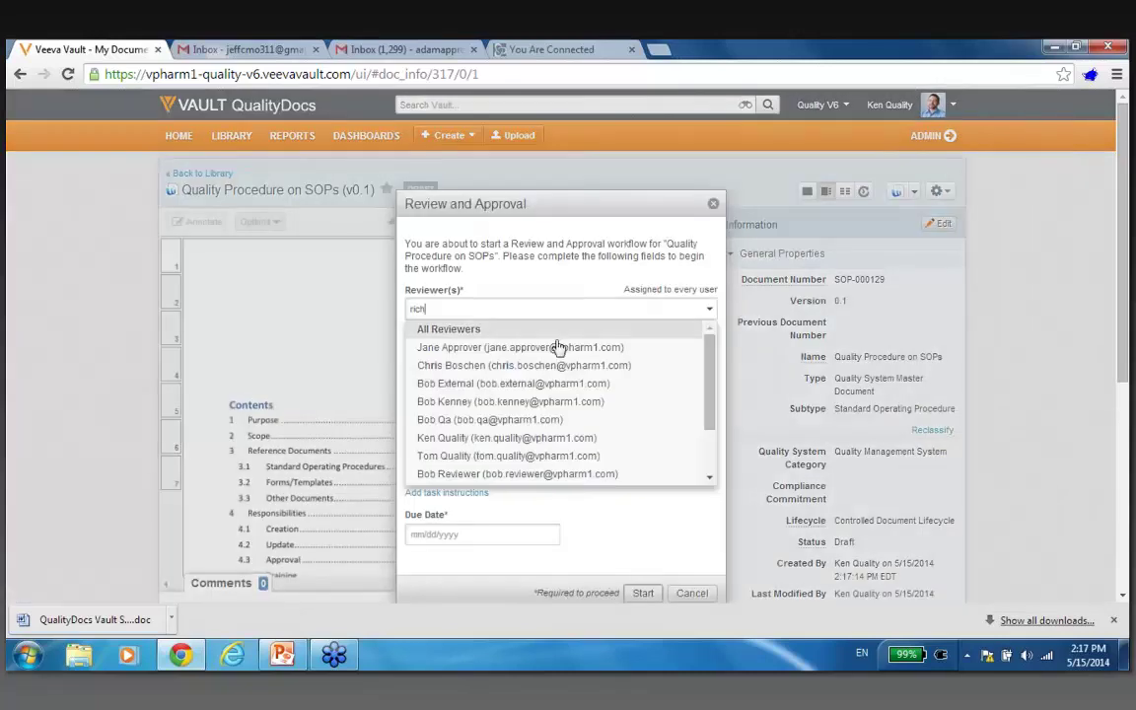
left_click(557, 330)
left_click(569, 311)
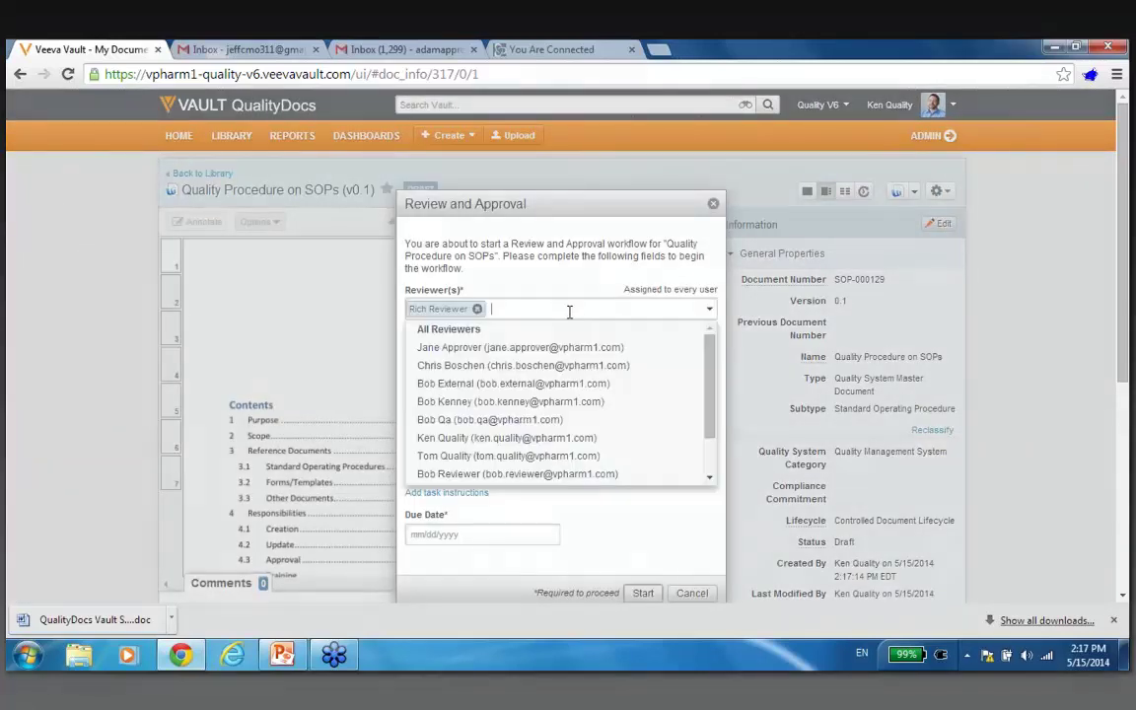
type("bob")
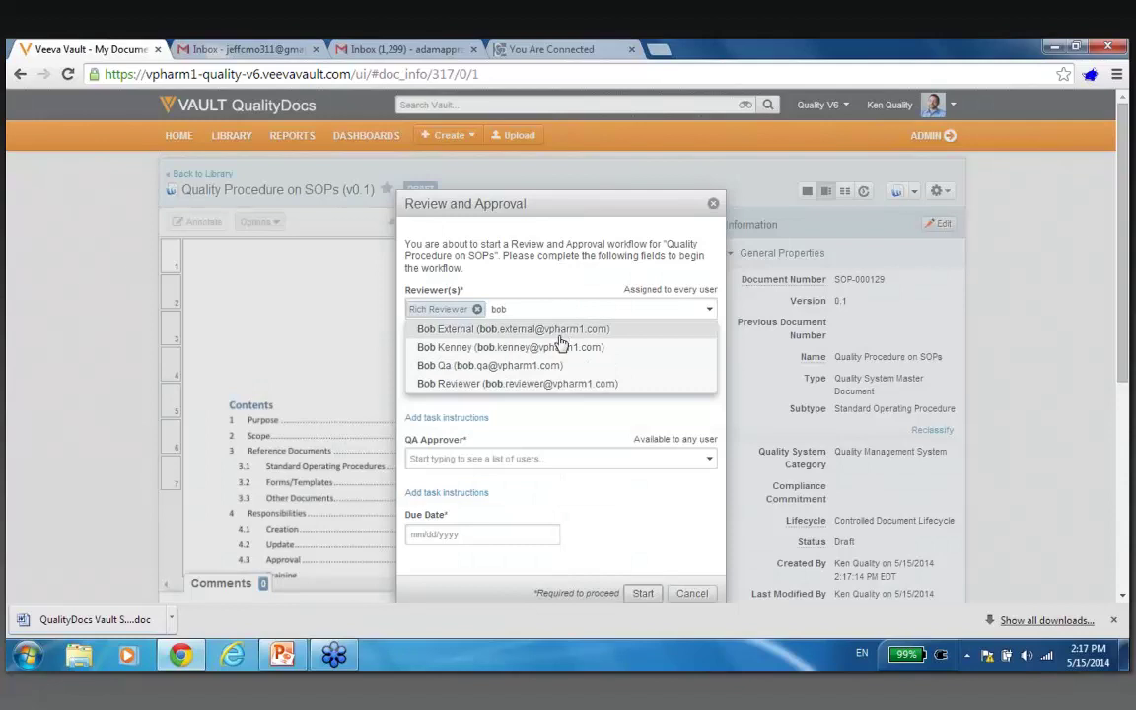
left_click(560, 335)
Assign the approver, All QA Users as QA approver, due 05/30/2014, and start the workflow.
left_click(533, 385)
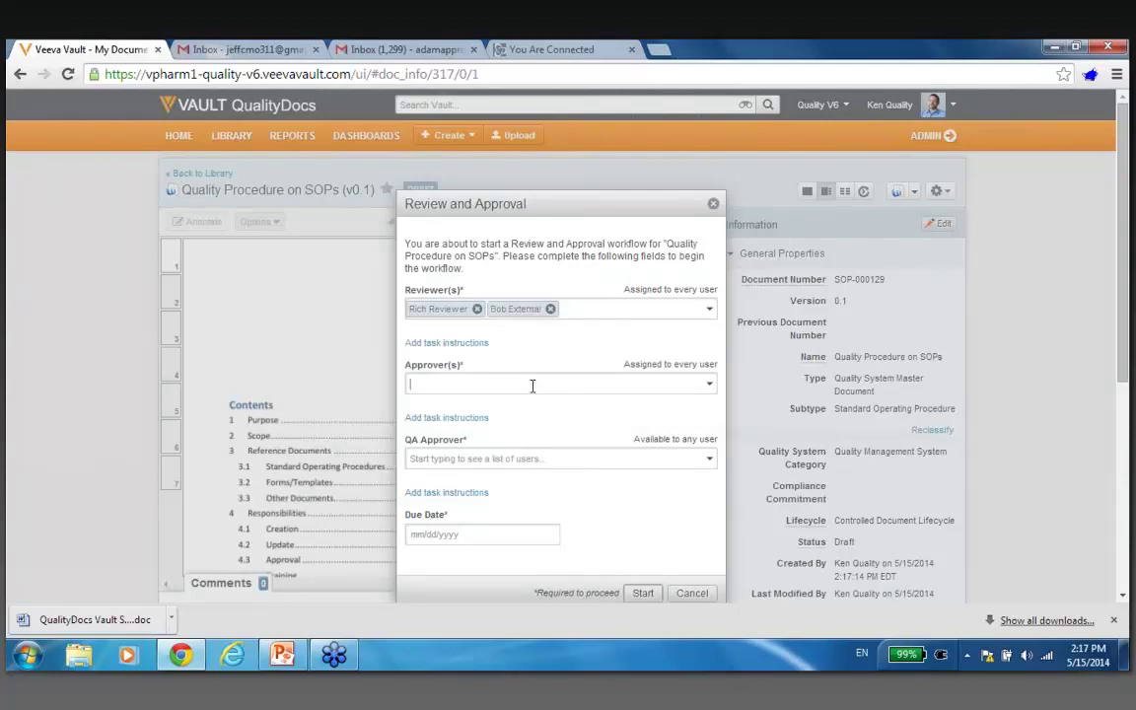
type("adam")
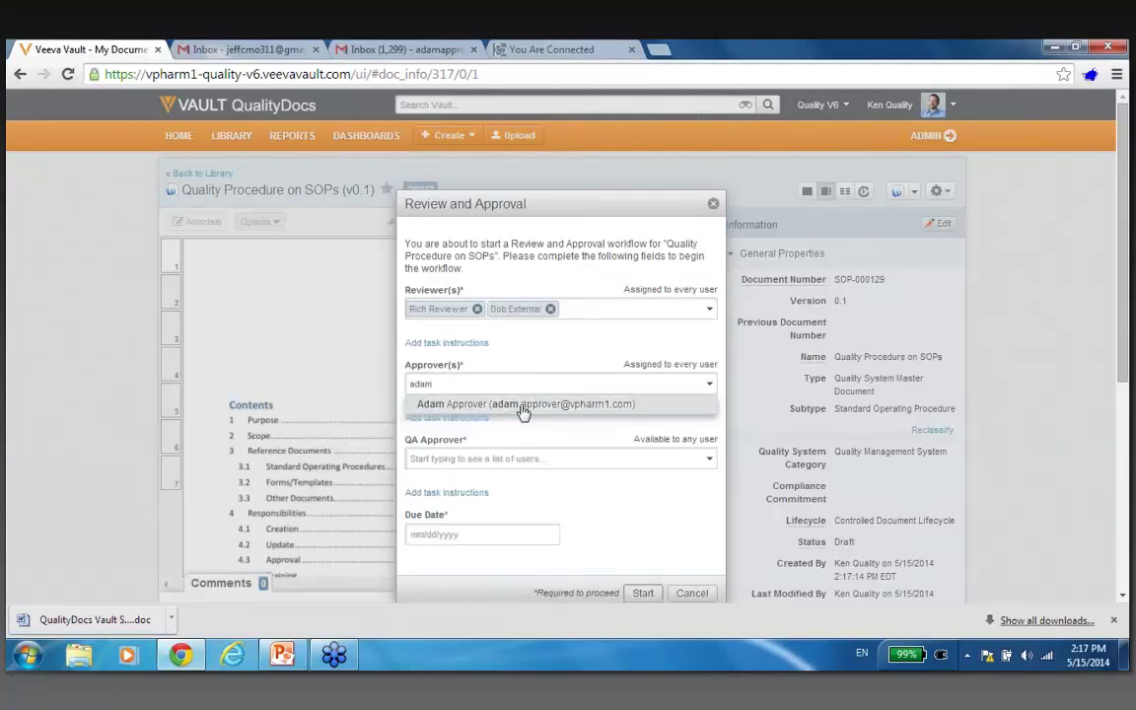
left_click(520, 406)
left_click(502, 457)
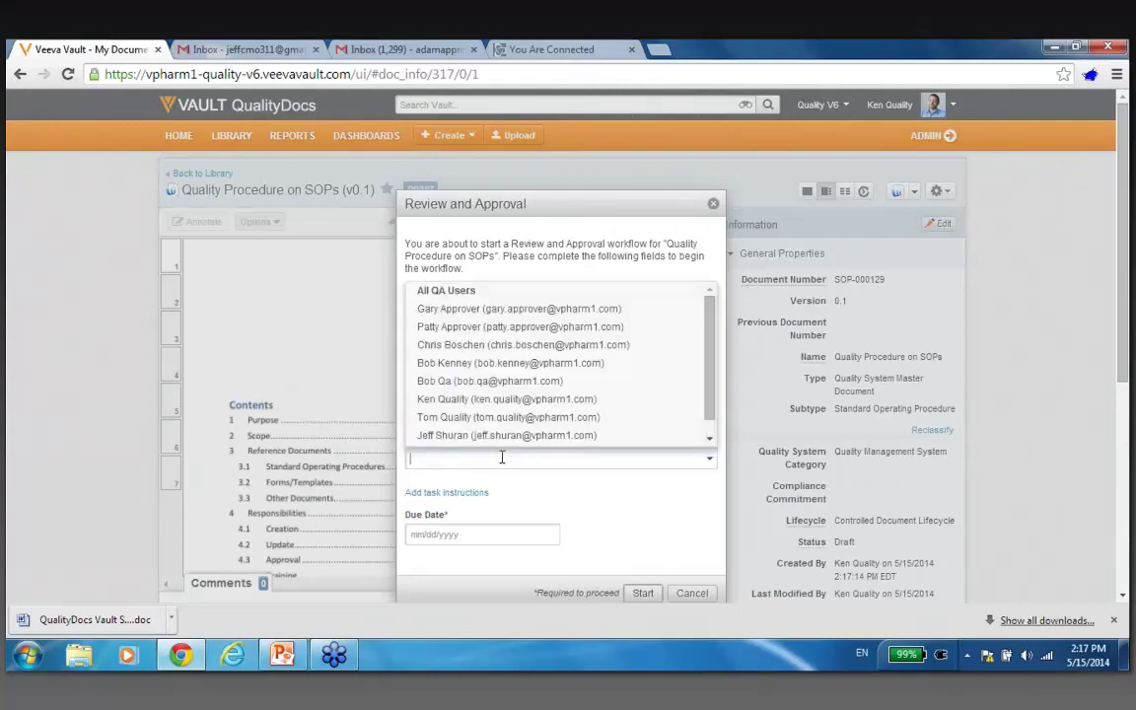
left_click(562, 291)
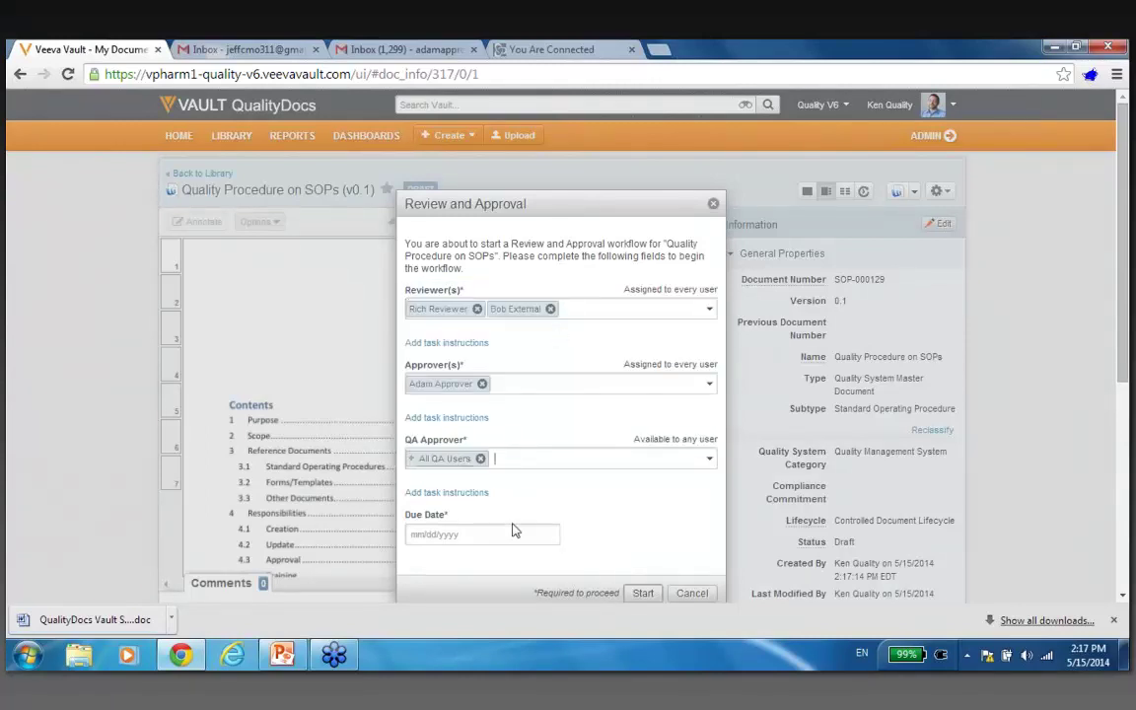
left_click(512, 533)
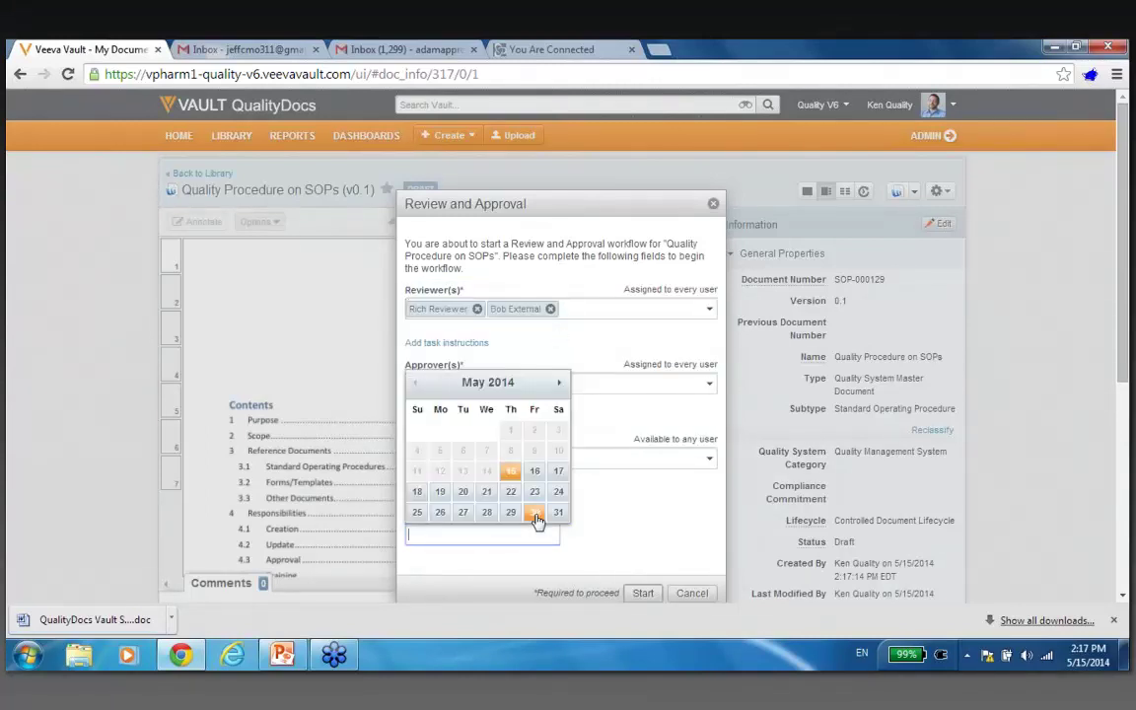
left_click(535, 513)
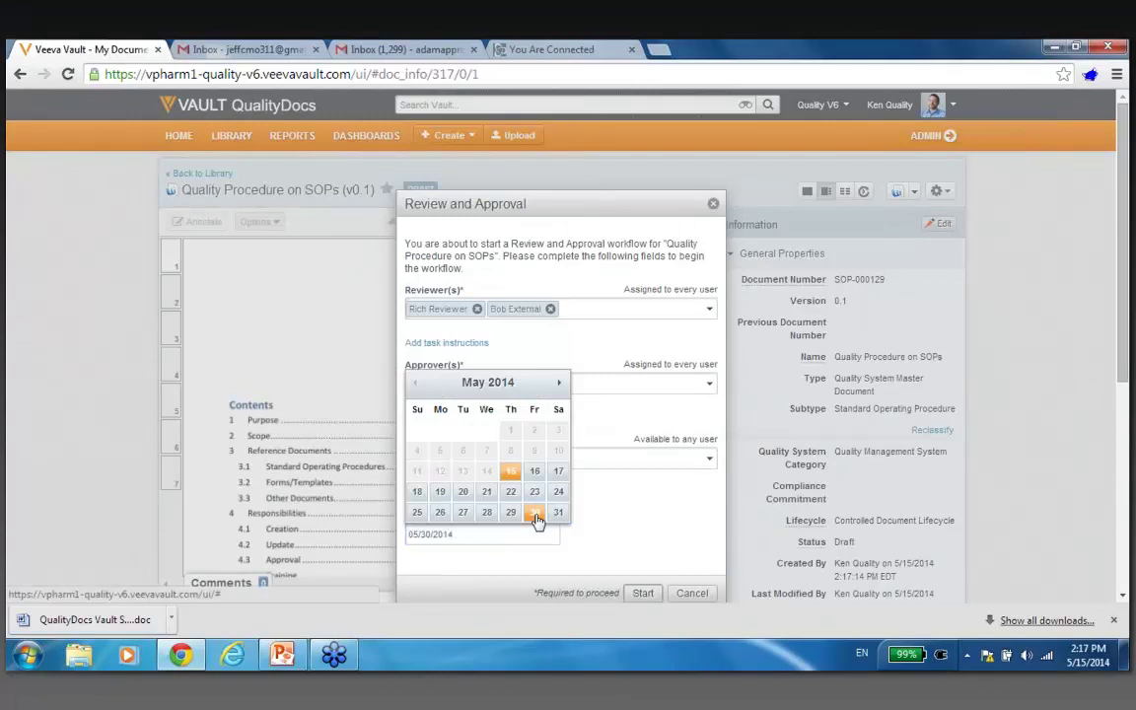
left_click(641, 595)
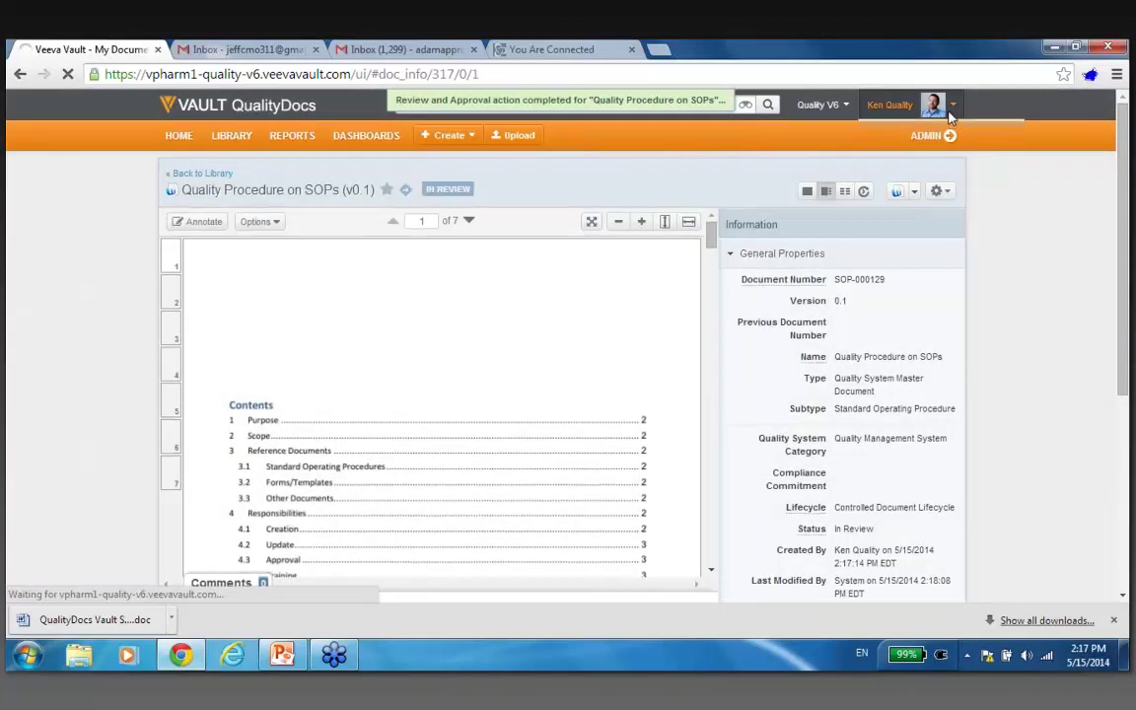
Log out, then enter the reviewer account's user name and password to log in.
left_click(949, 107)
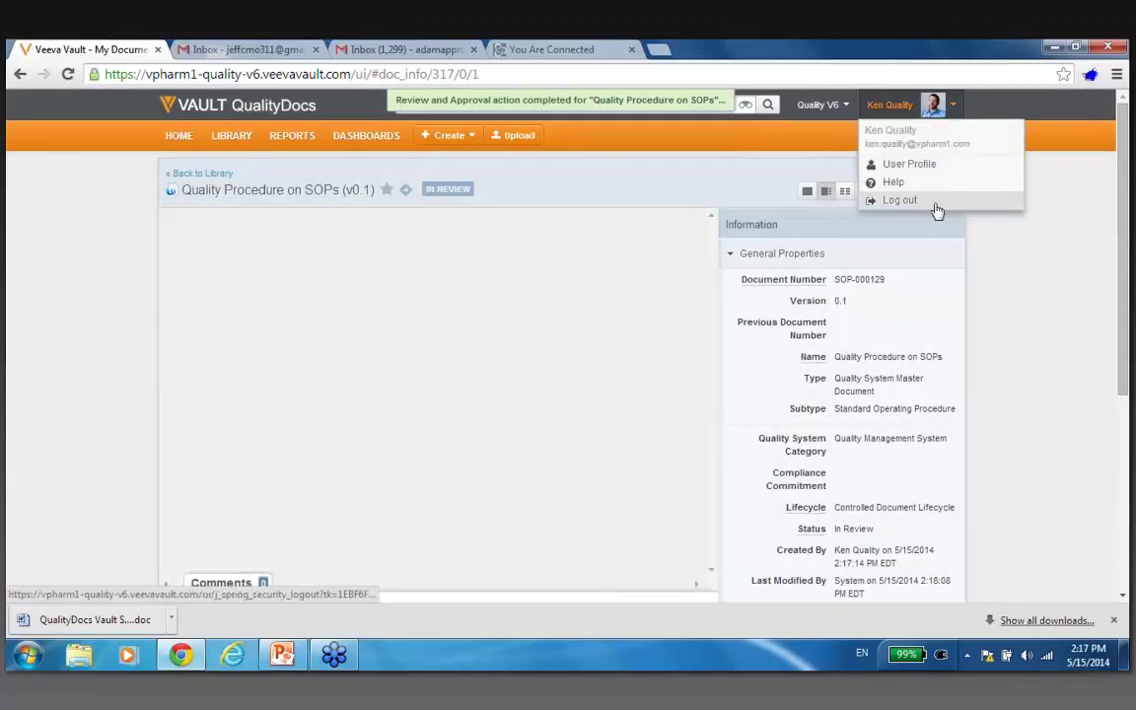
left_click(935, 205)
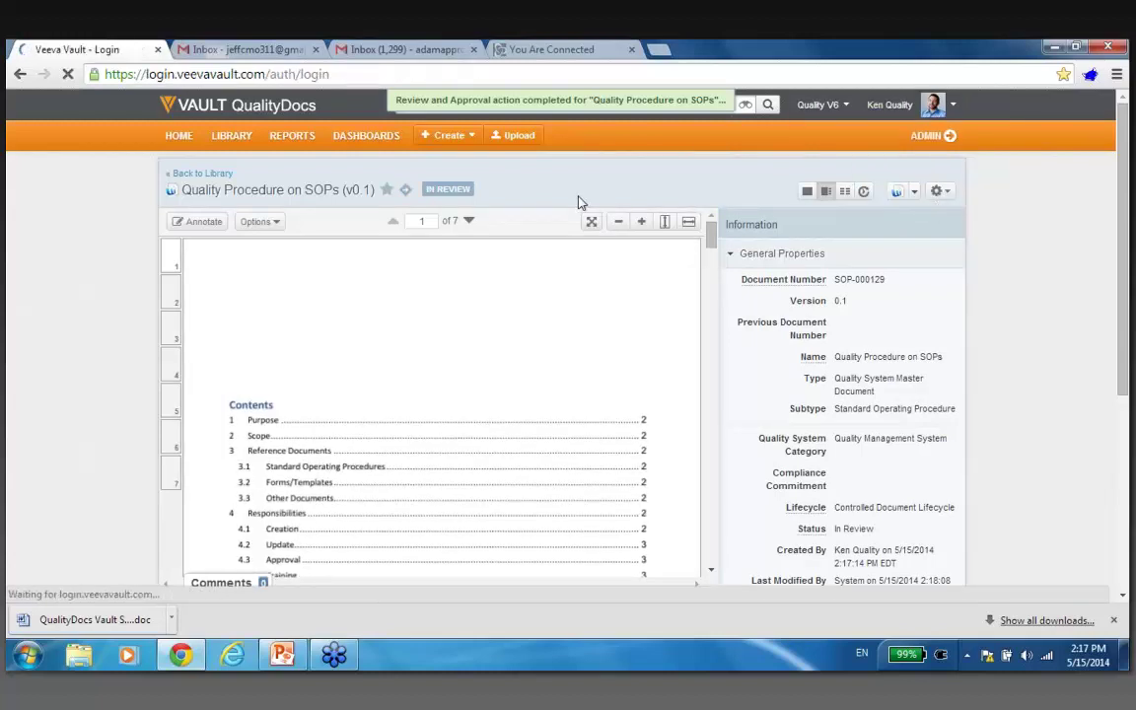
type("bob")
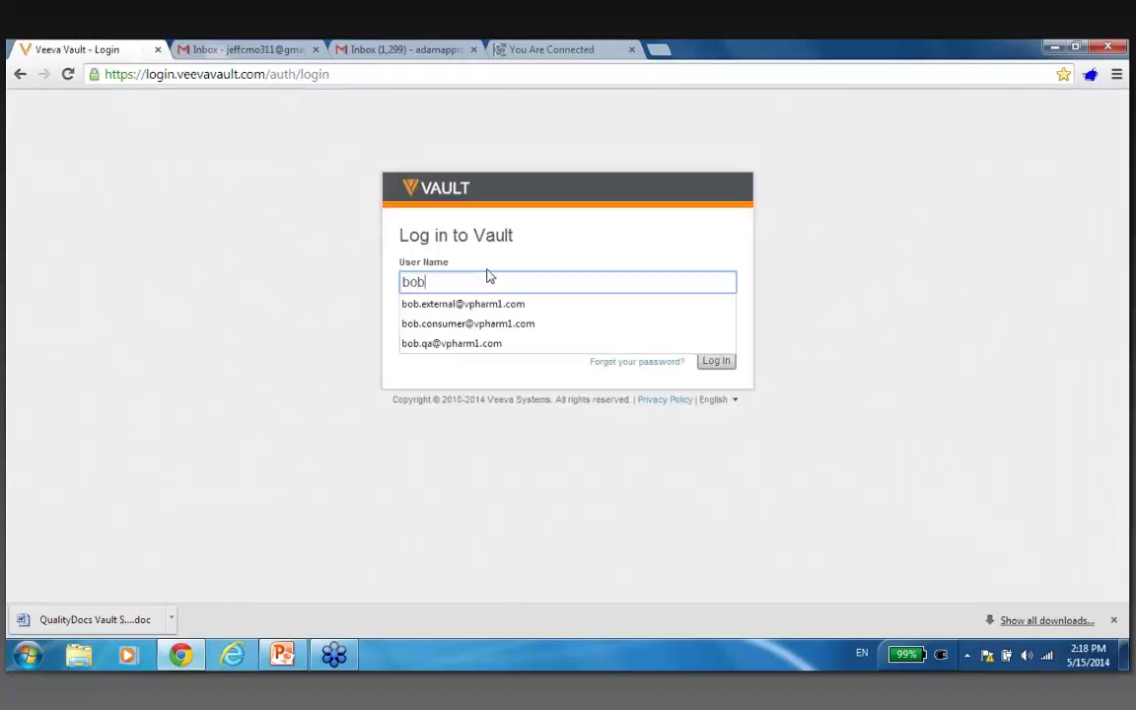
key("BackSpace")
key("BackSpace")
key("BackSpace")
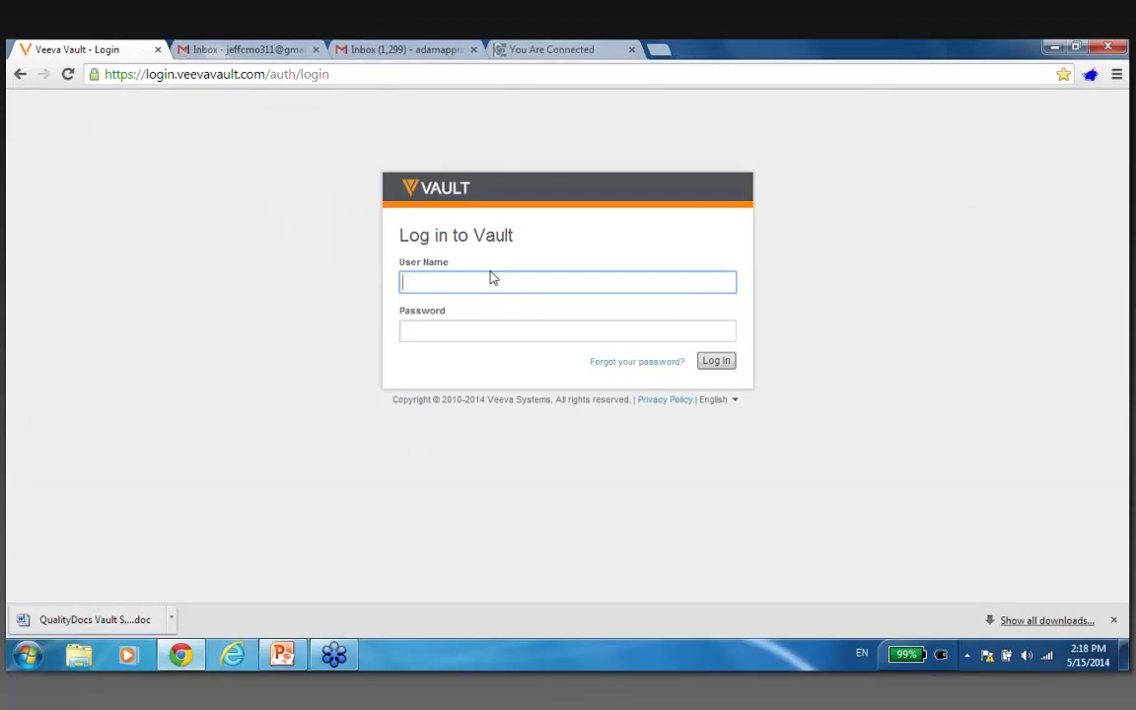
type("rich")
left_click(481, 302)
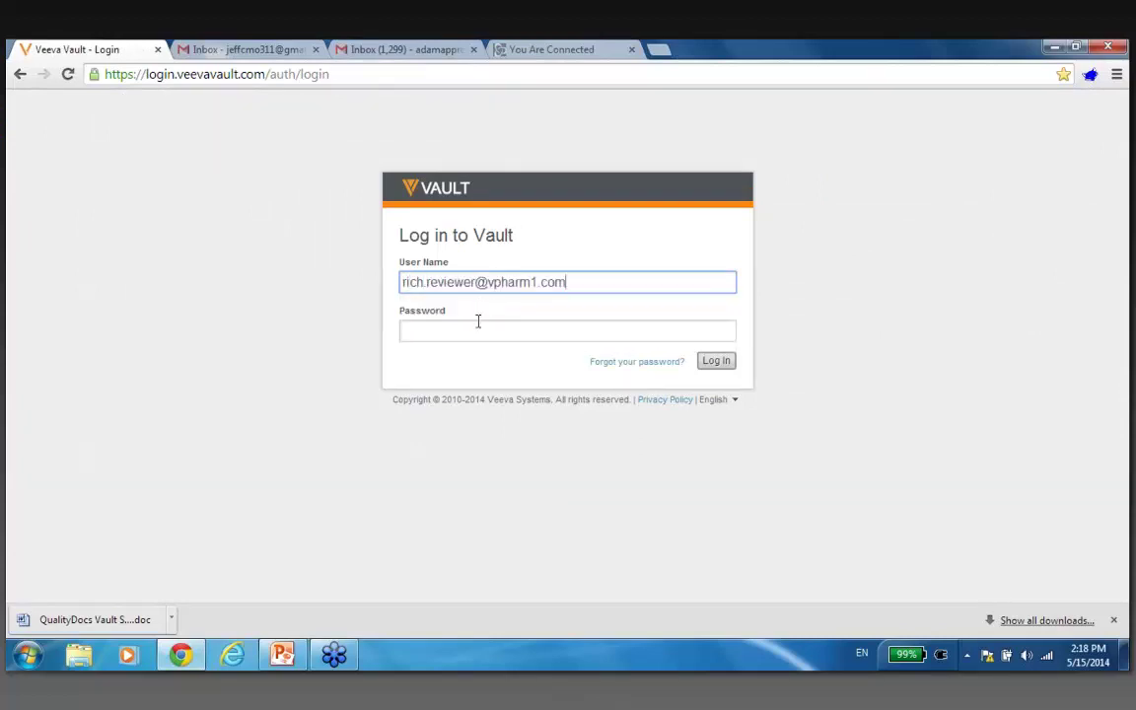
left_click(478, 322)
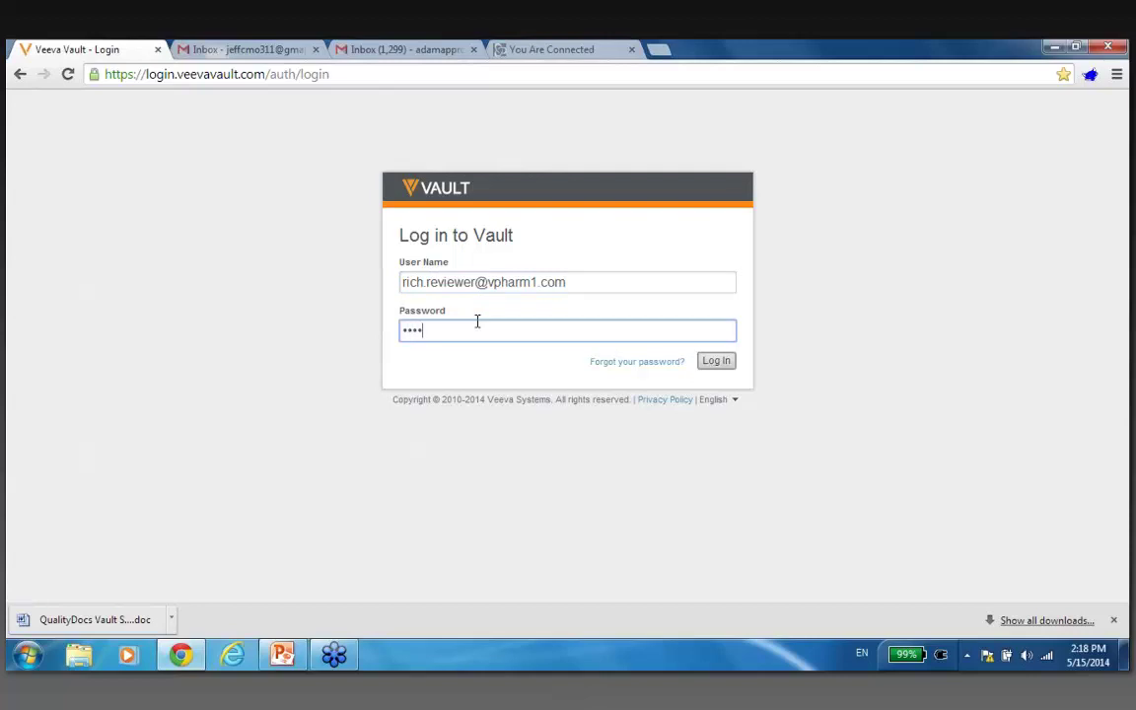
left_click(716, 361)
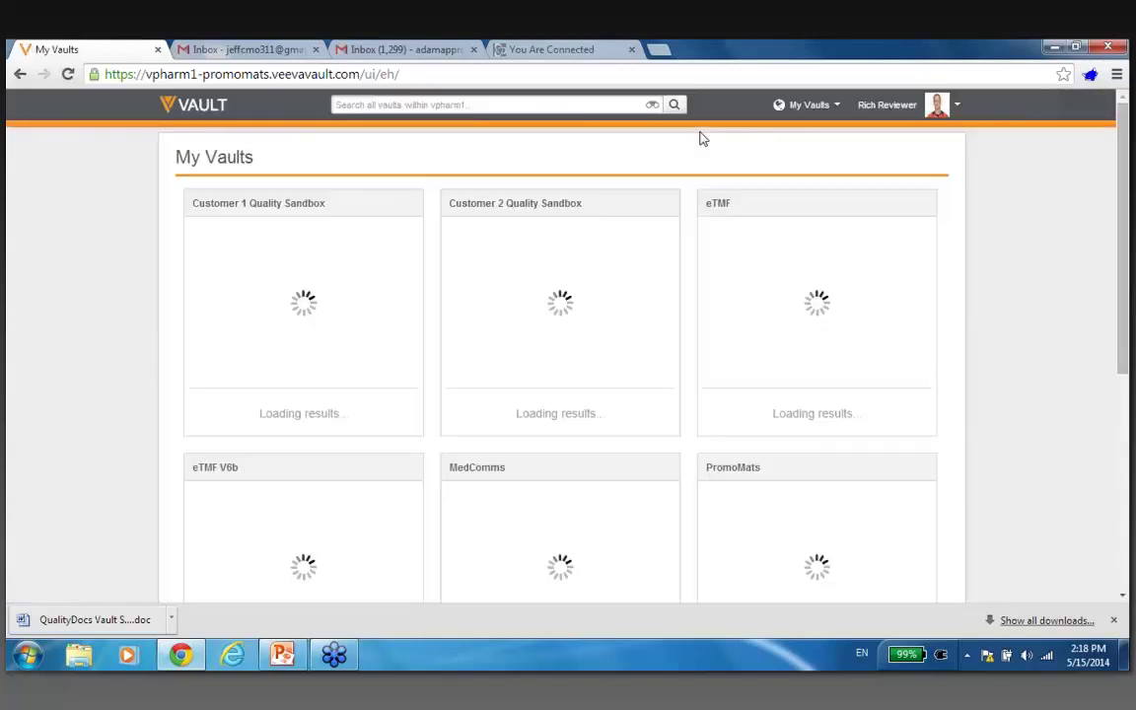
Open the Quality V6 vault, check All Documents' total of 37, and return to My Tasks.
scroll(568, 364, "down", 1)
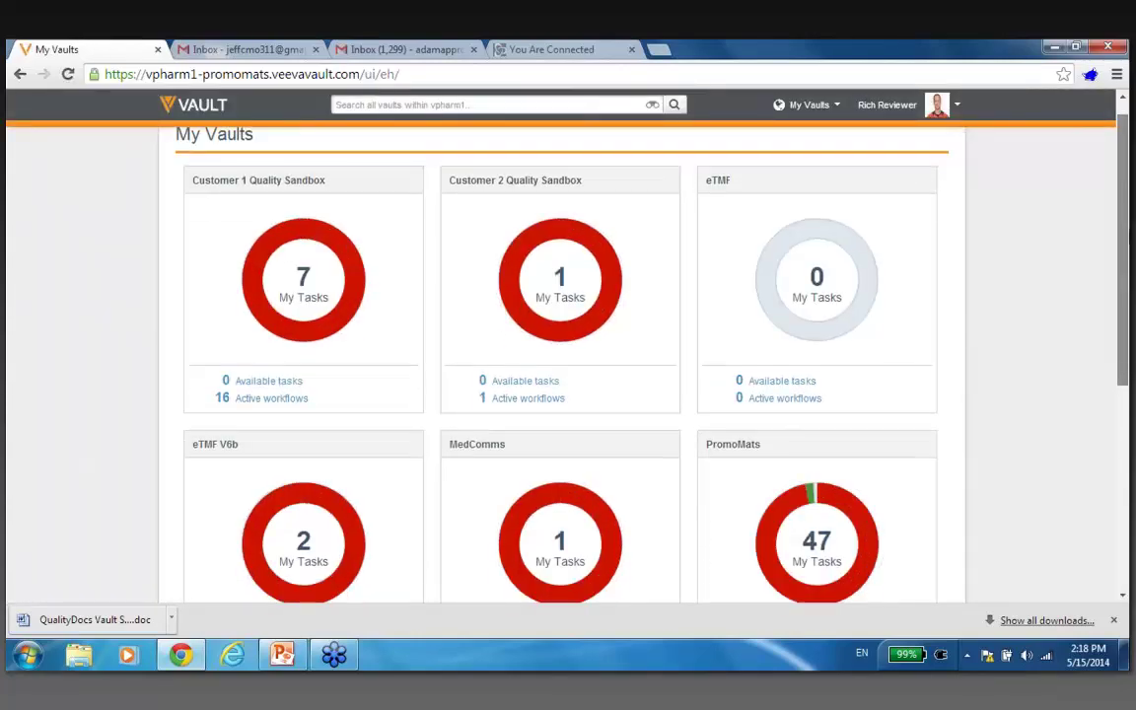
scroll(568, 365, "down", 2)
scroll(299, 494, "down", 3)
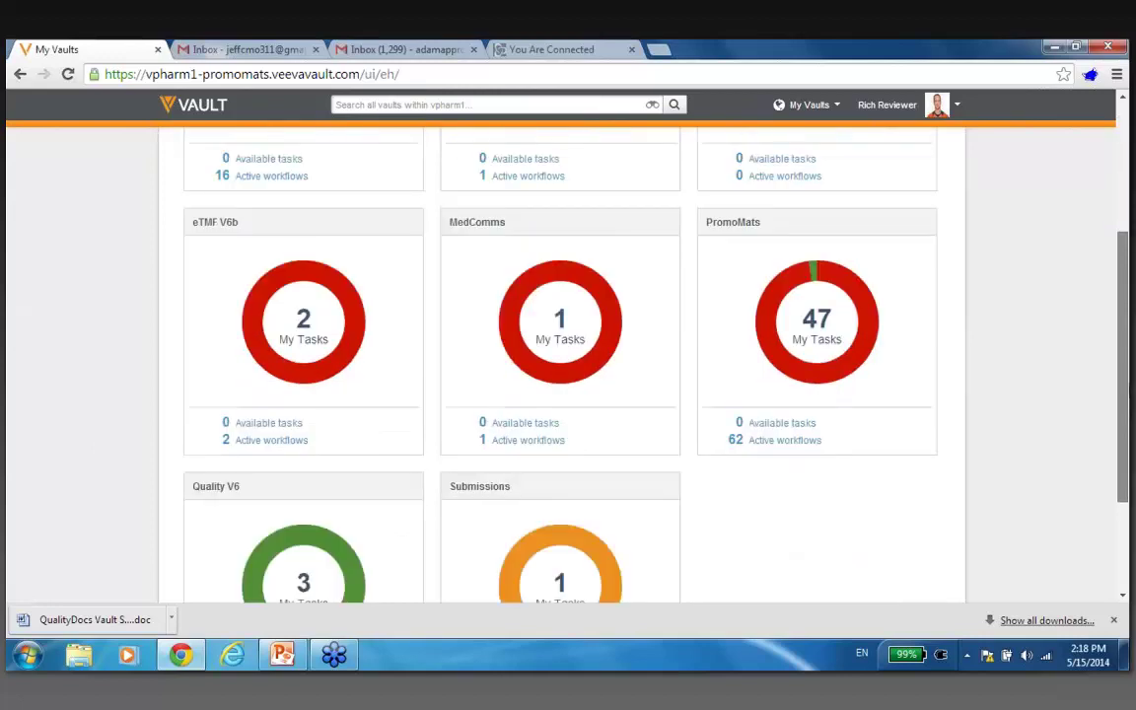
left_click(300, 494)
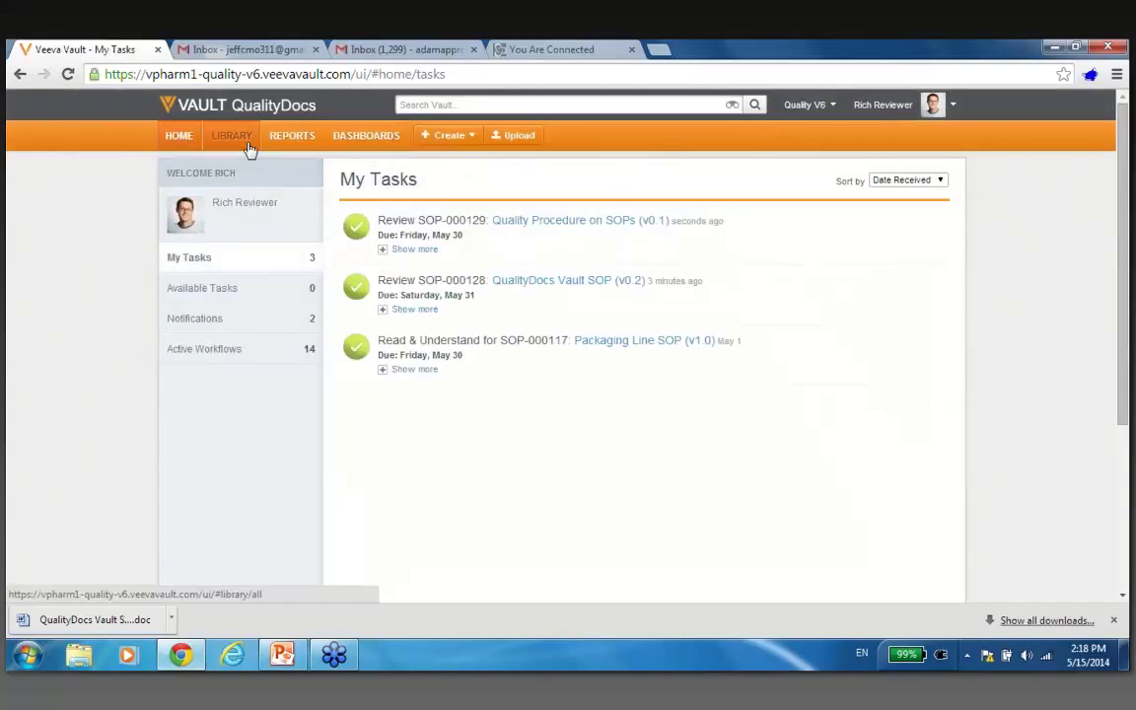
left_click(245, 140)
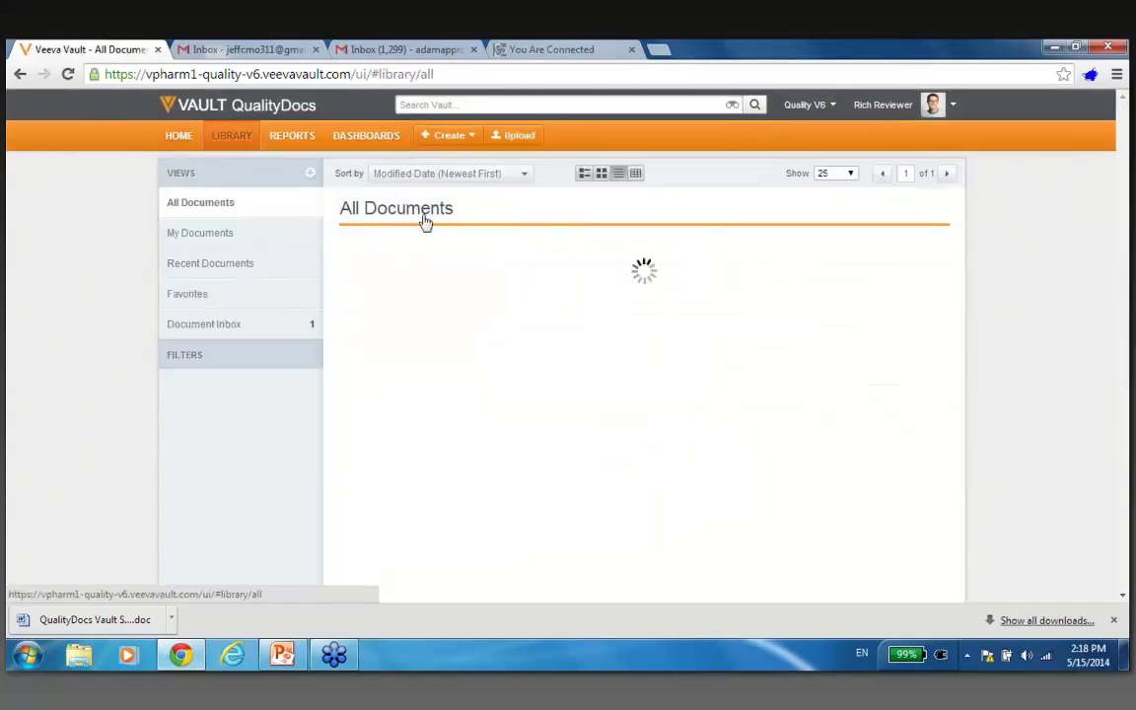
left_click_drag(414, 226, 485, 229)
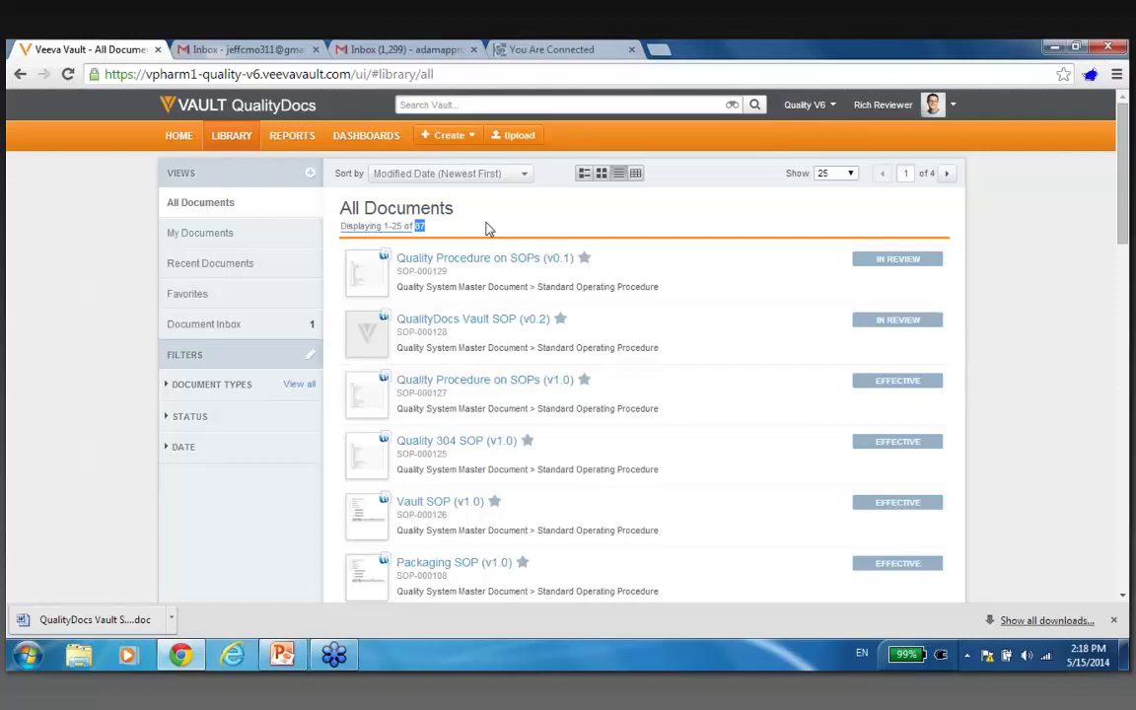
left_click(182, 138)
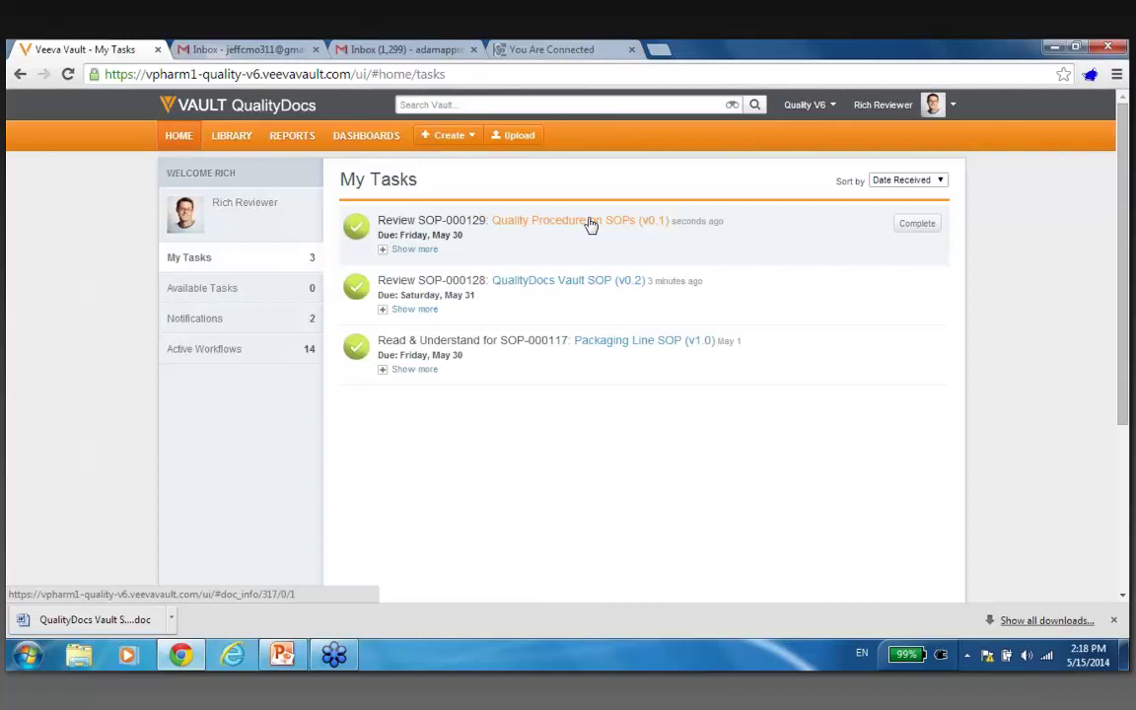
Open Quality Procedure on SOPs in Annotate mode, full-window, on page 2.
left_click(591, 224)
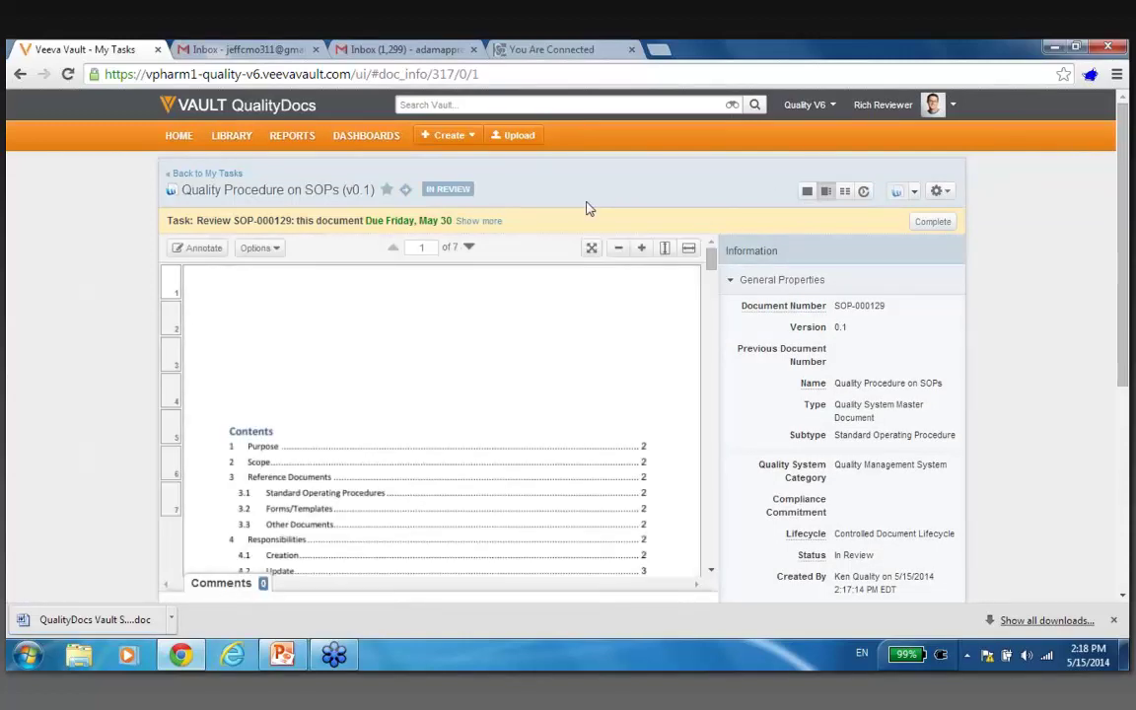
left_click(202, 249)
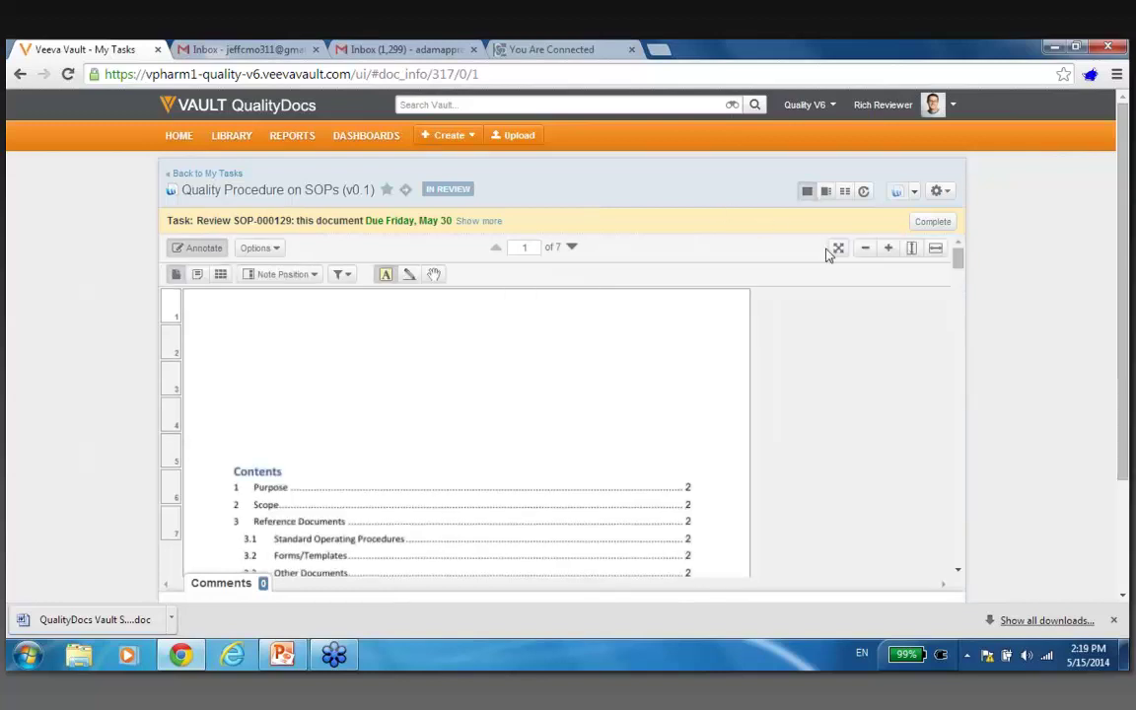
left_click(834, 250)
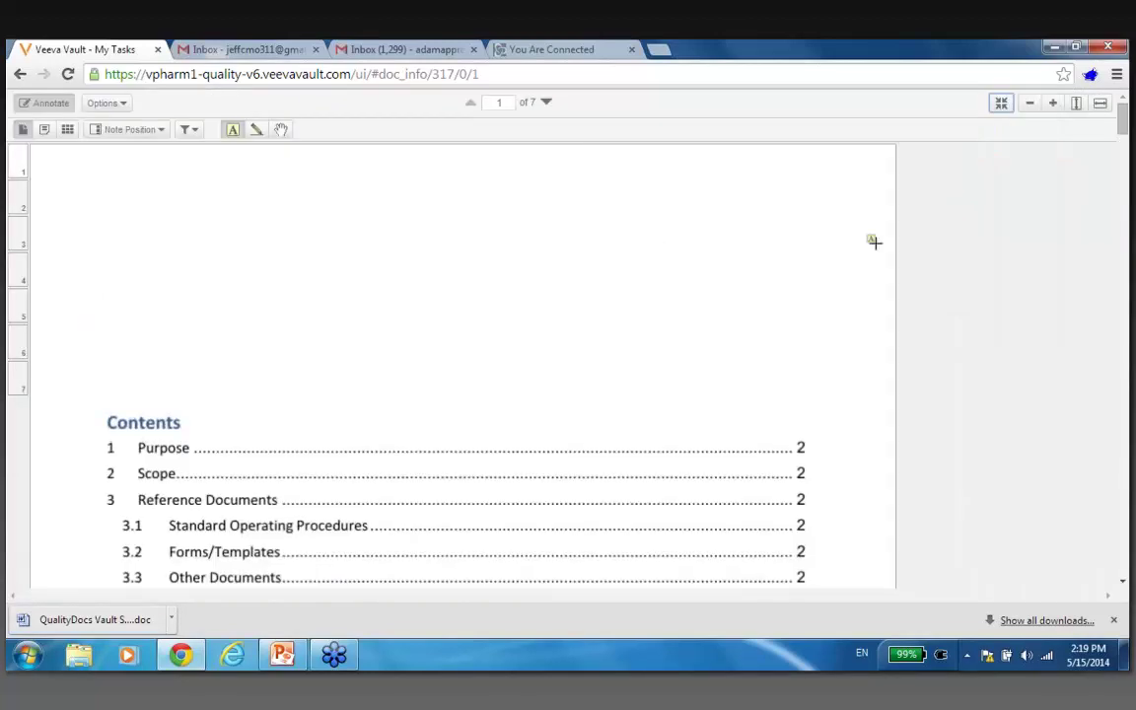
left_click(548, 103)
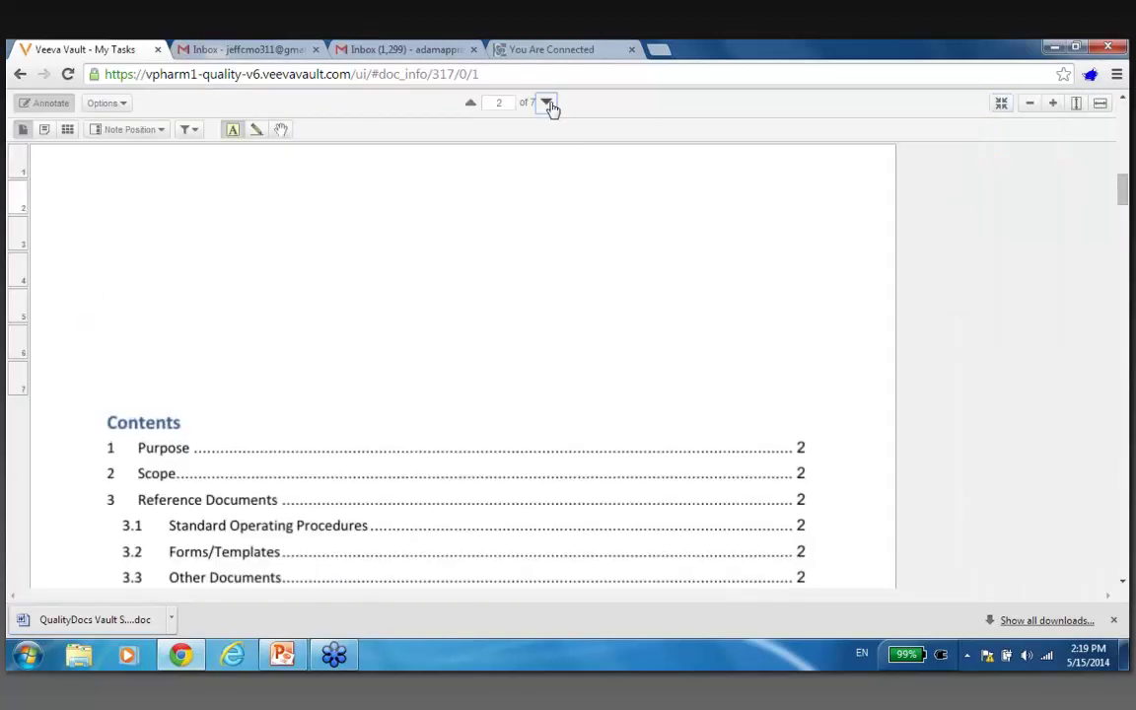
Highlight the Purpose paragraph with comment 'Is this purpose correct?' and show notes as Overlay.
left_click_drag(234, 435, 118, 391)
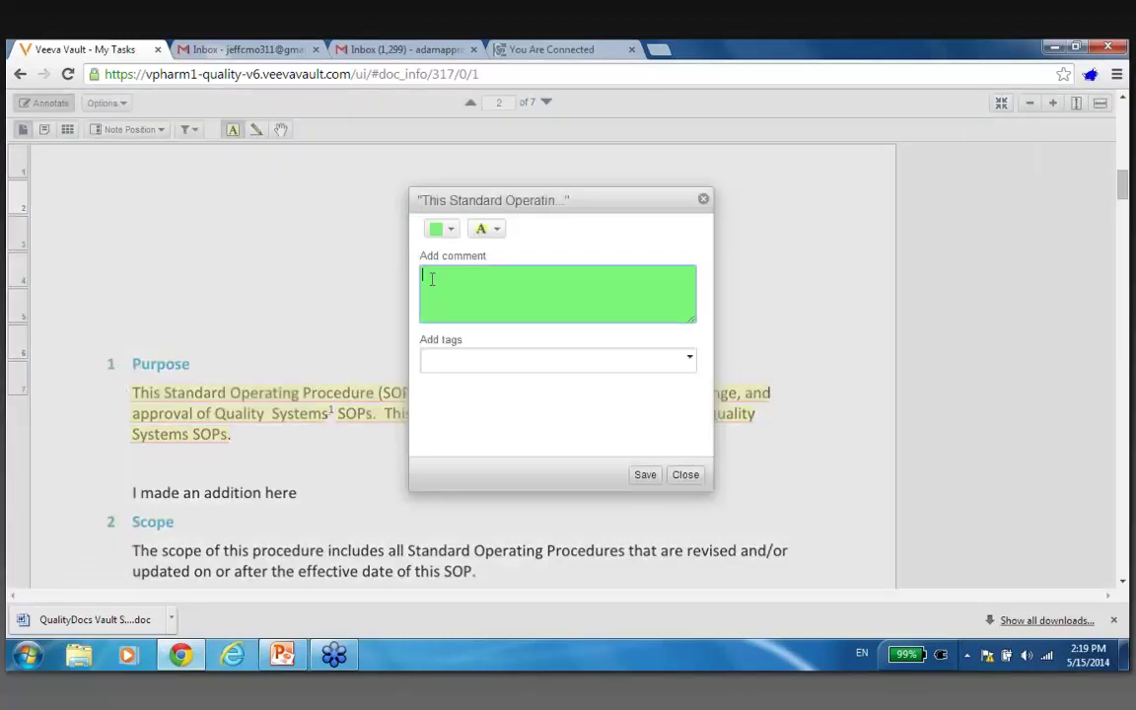
type("Is this purpose correct?")
left_click(644, 483)
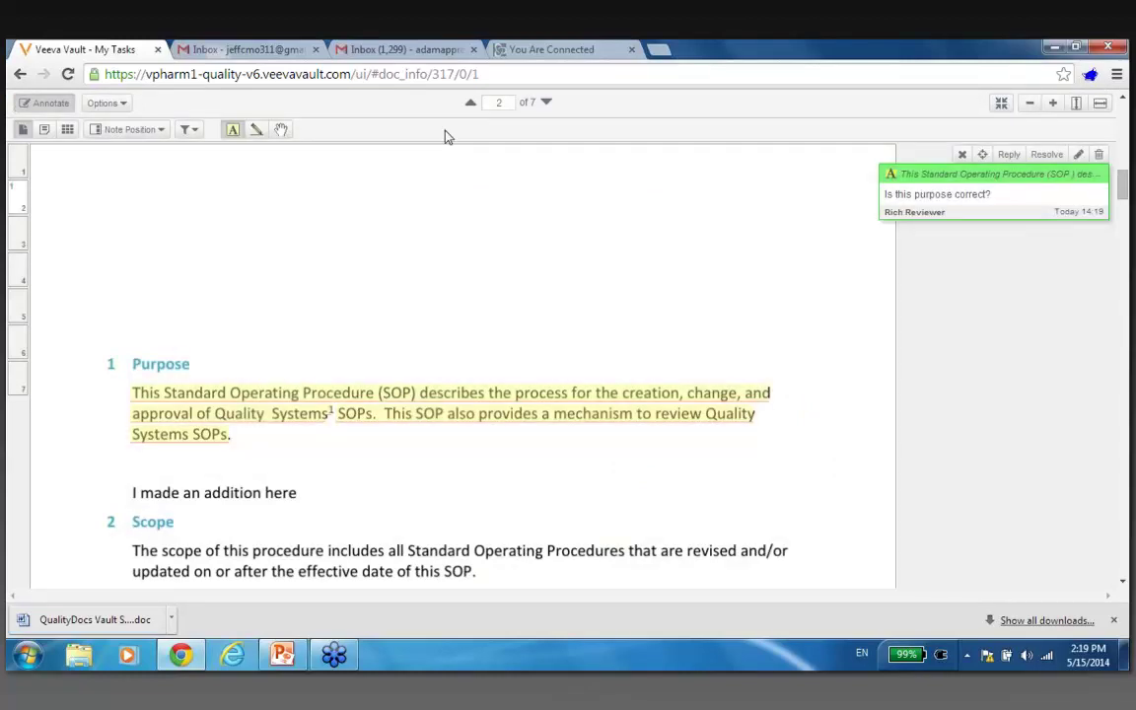
left_click(160, 132)
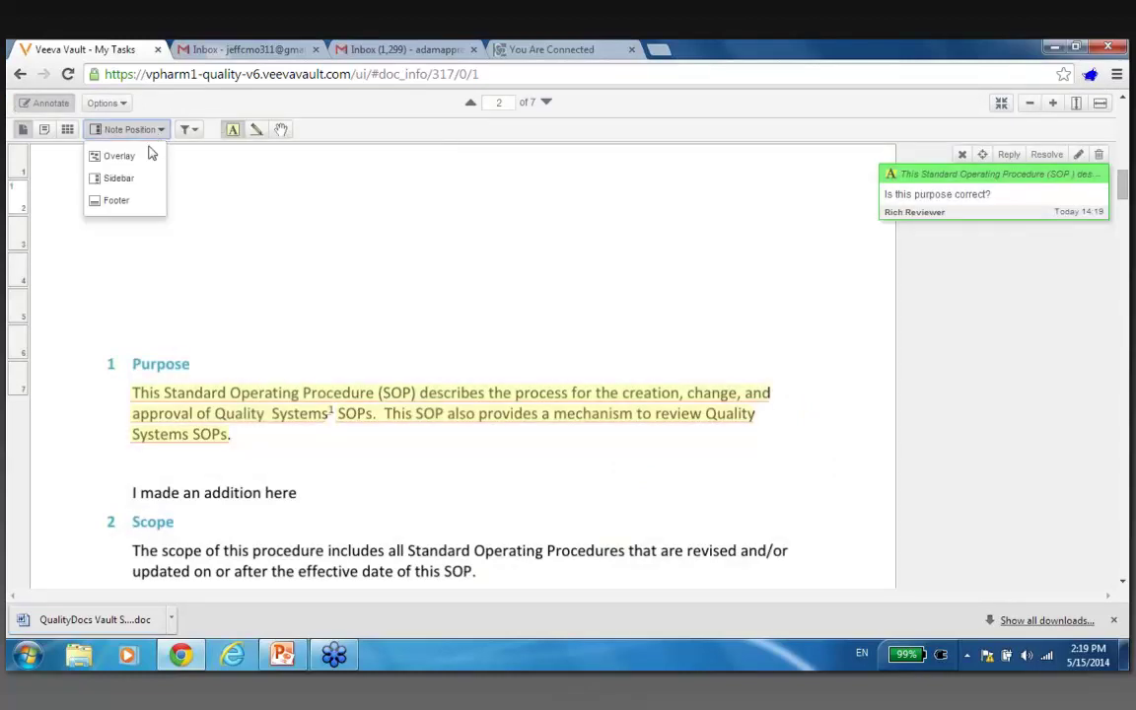
left_click(143, 156)
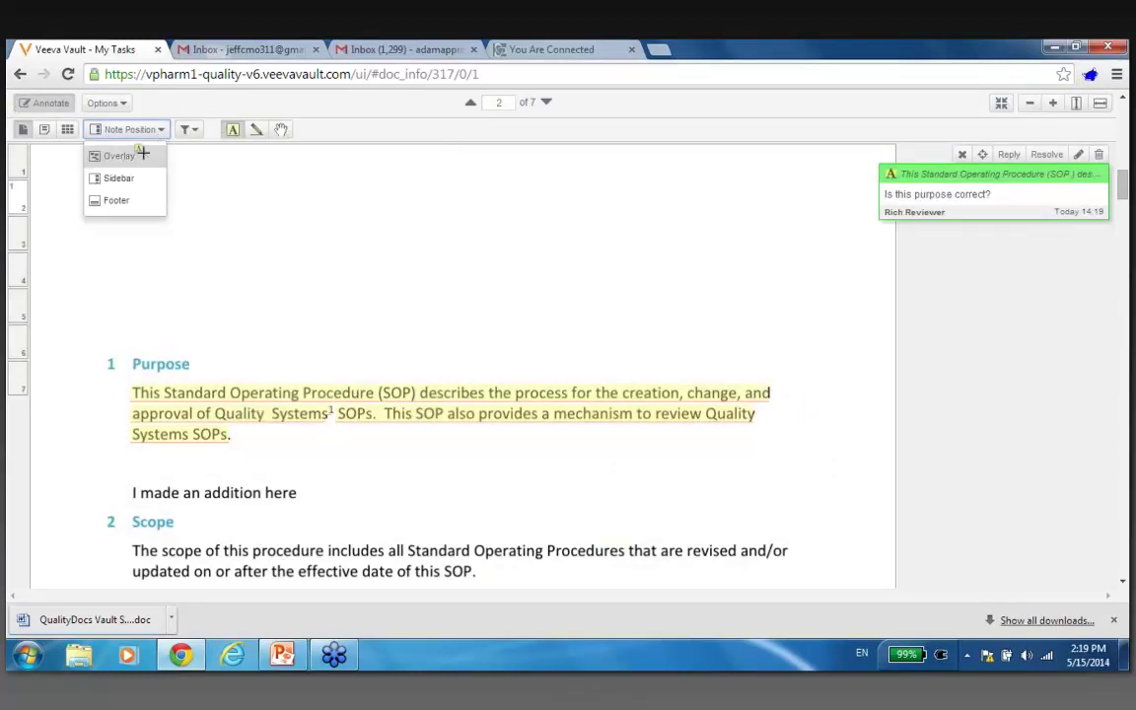
left_click_drag(313, 419, 299, 355)
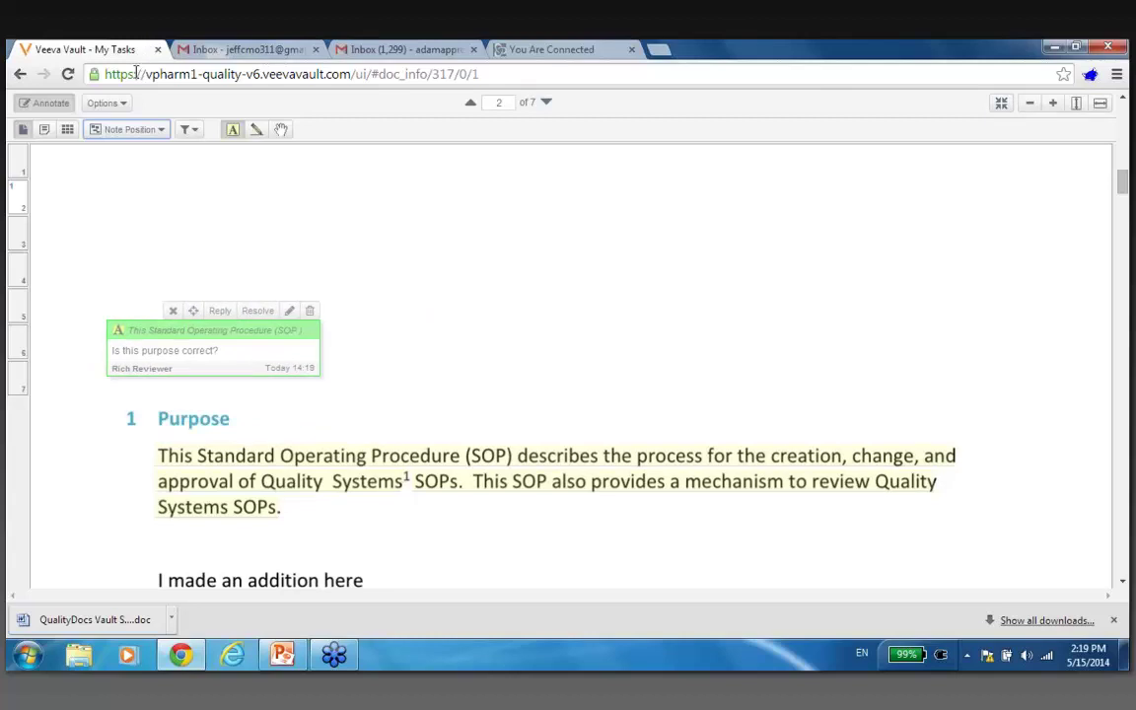
left_click(999, 104)
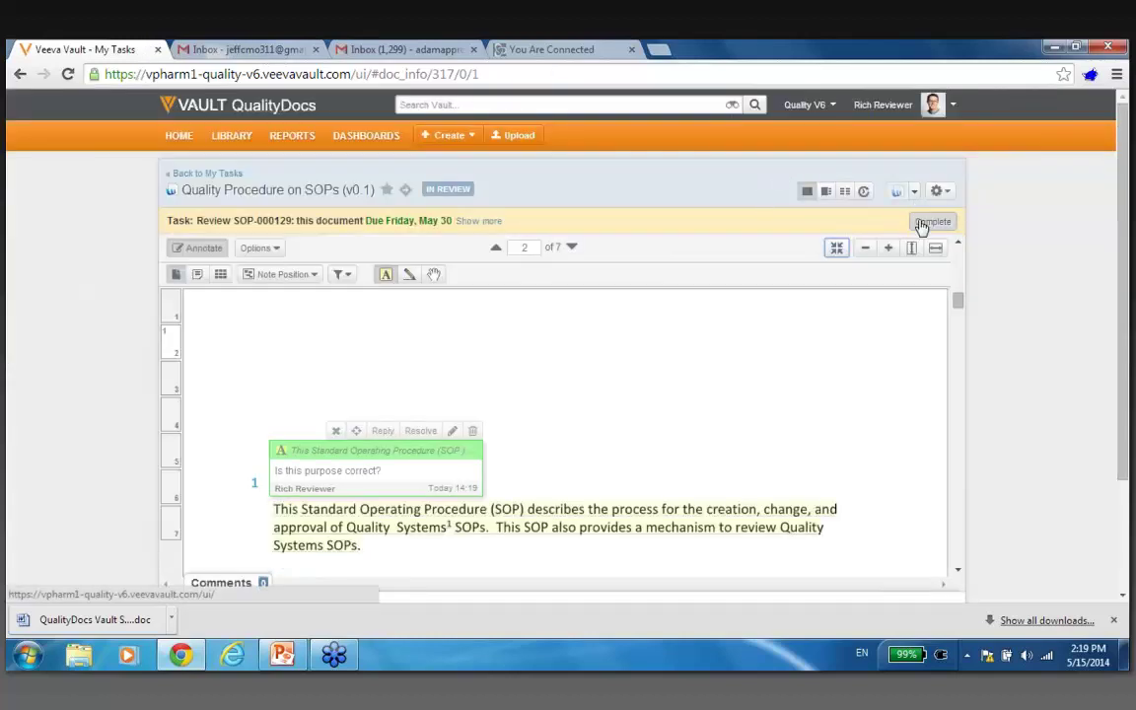
Complete the review task with Quality Review chosen as the review context.
left_click(825, 193)
left_click(825, 192)
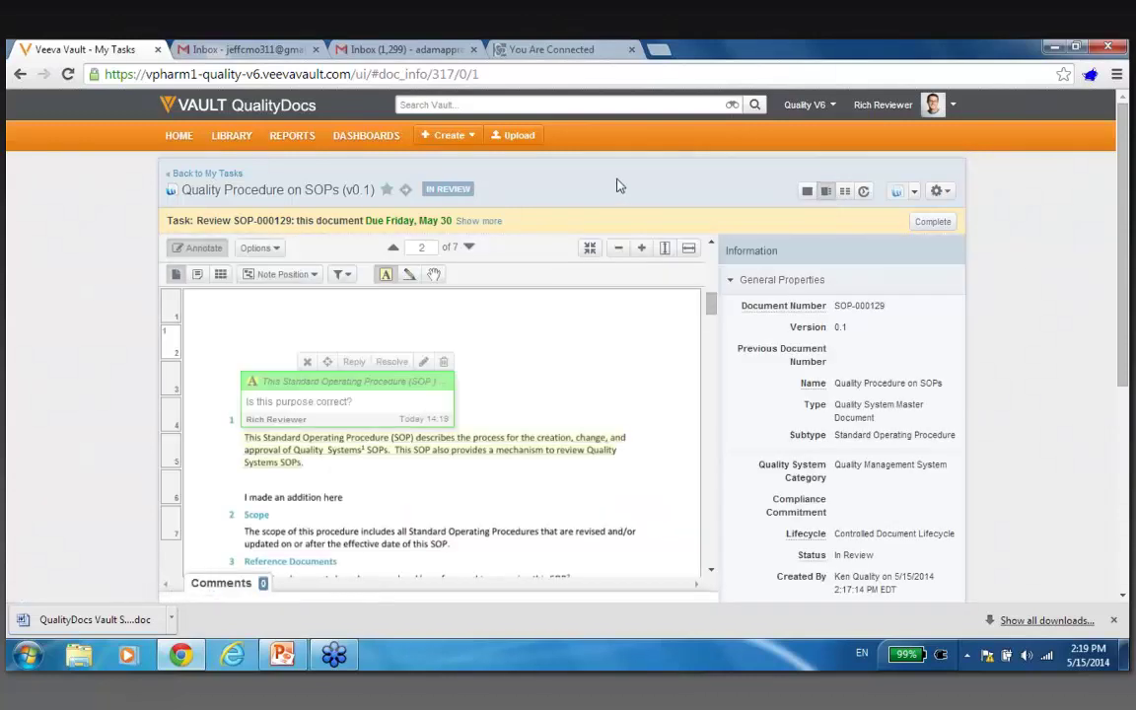
left_click(932, 222)
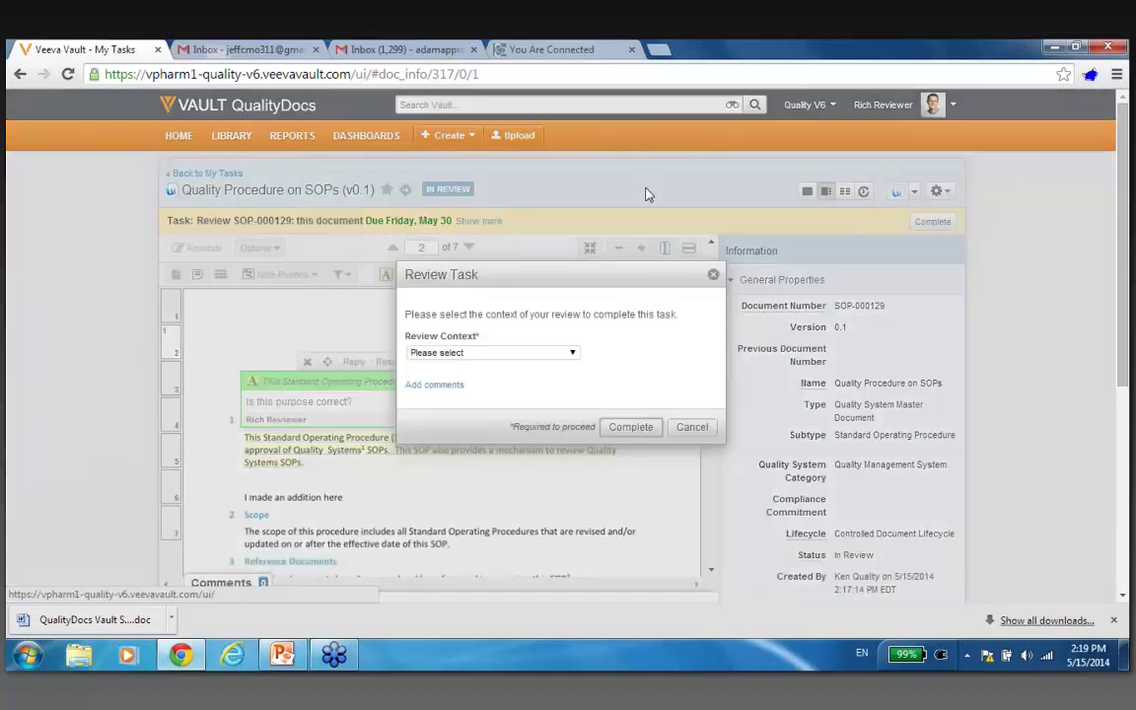
left_click(532, 352)
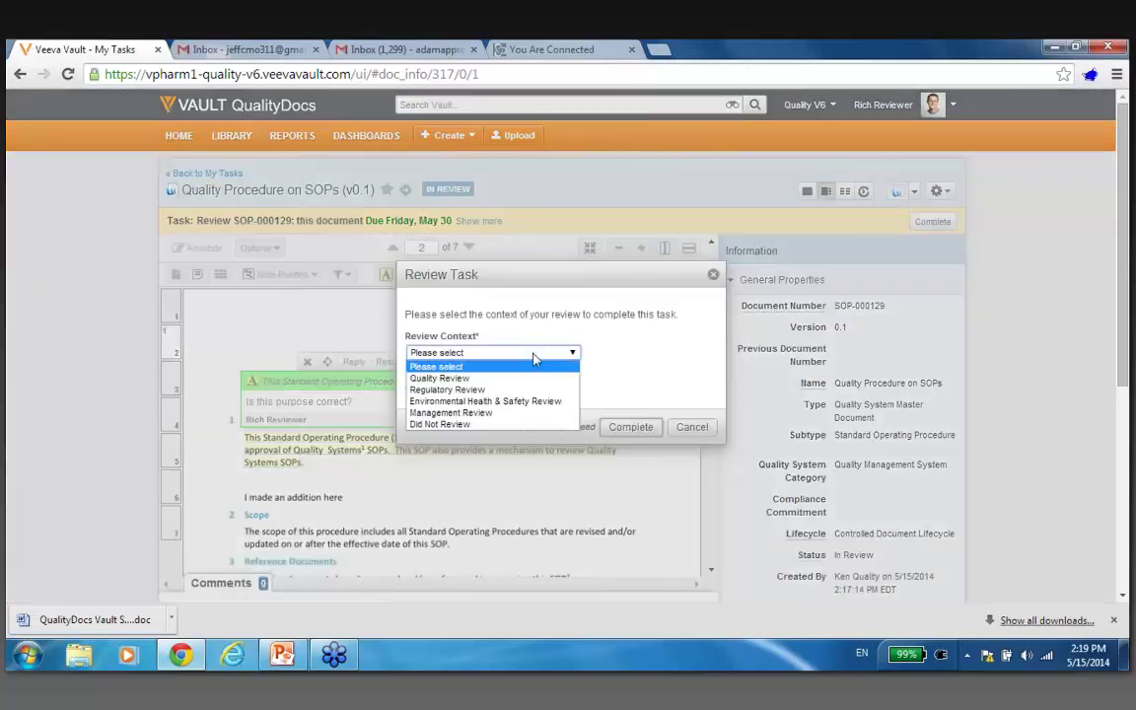
left_click(533, 377)
left_click(631, 430)
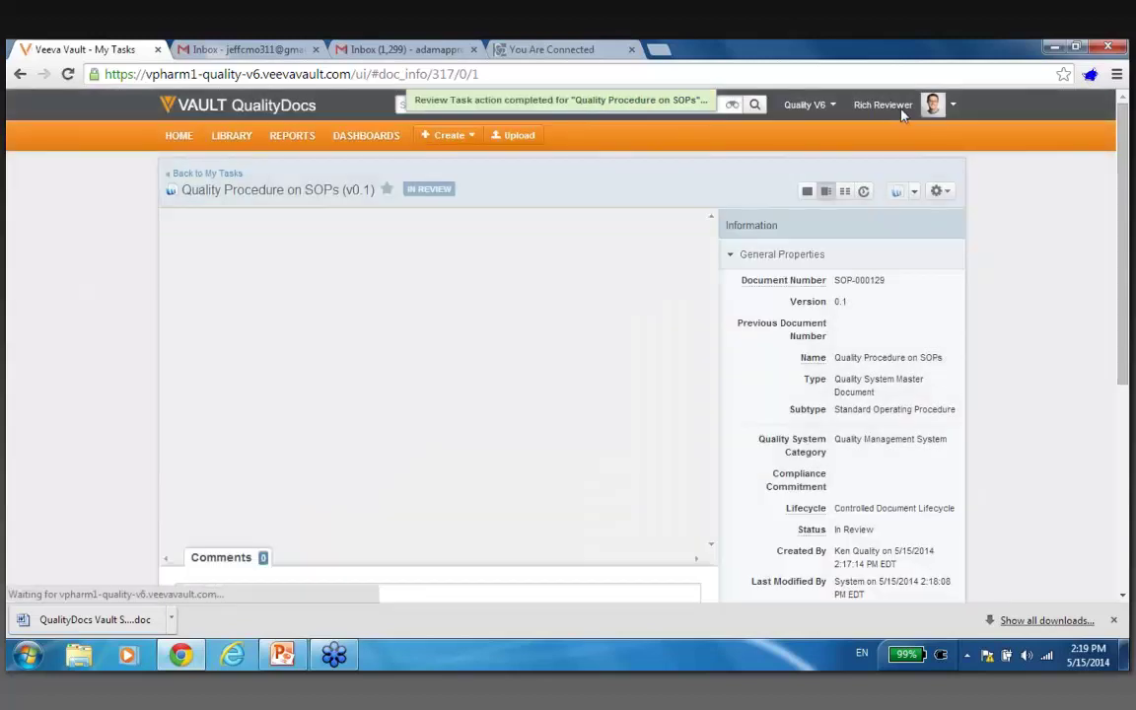
left_click(902, 108)
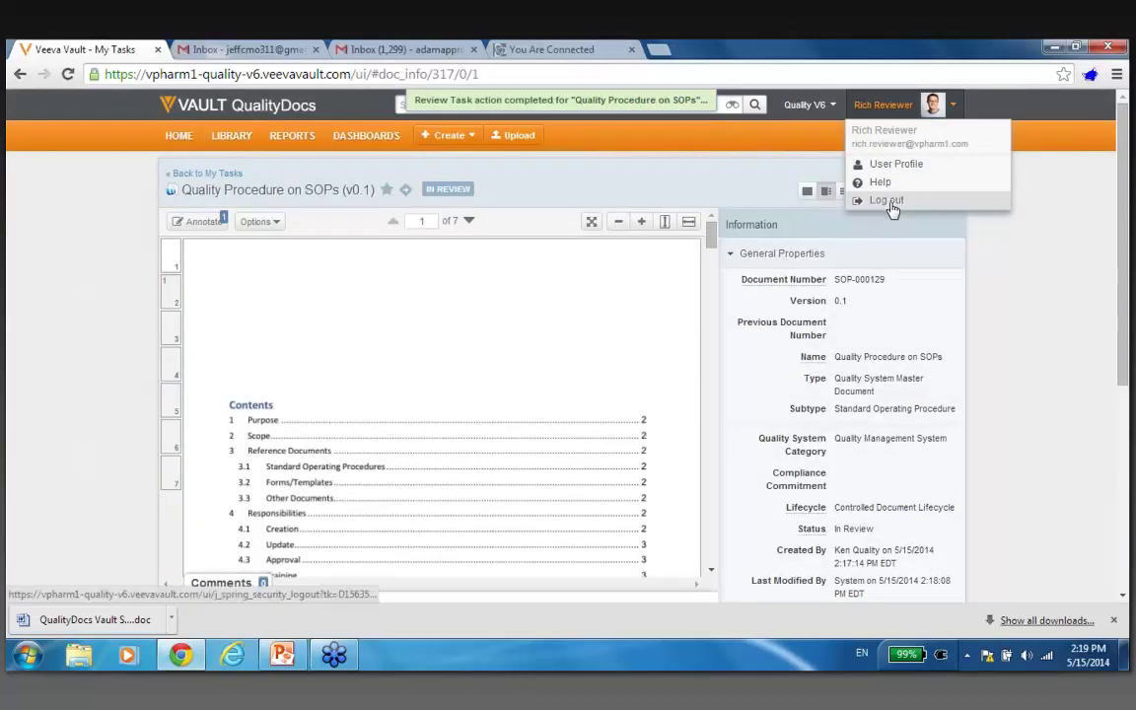
Log out of the reviewer account and log in with the external user's name and password.
left_click(893, 207)
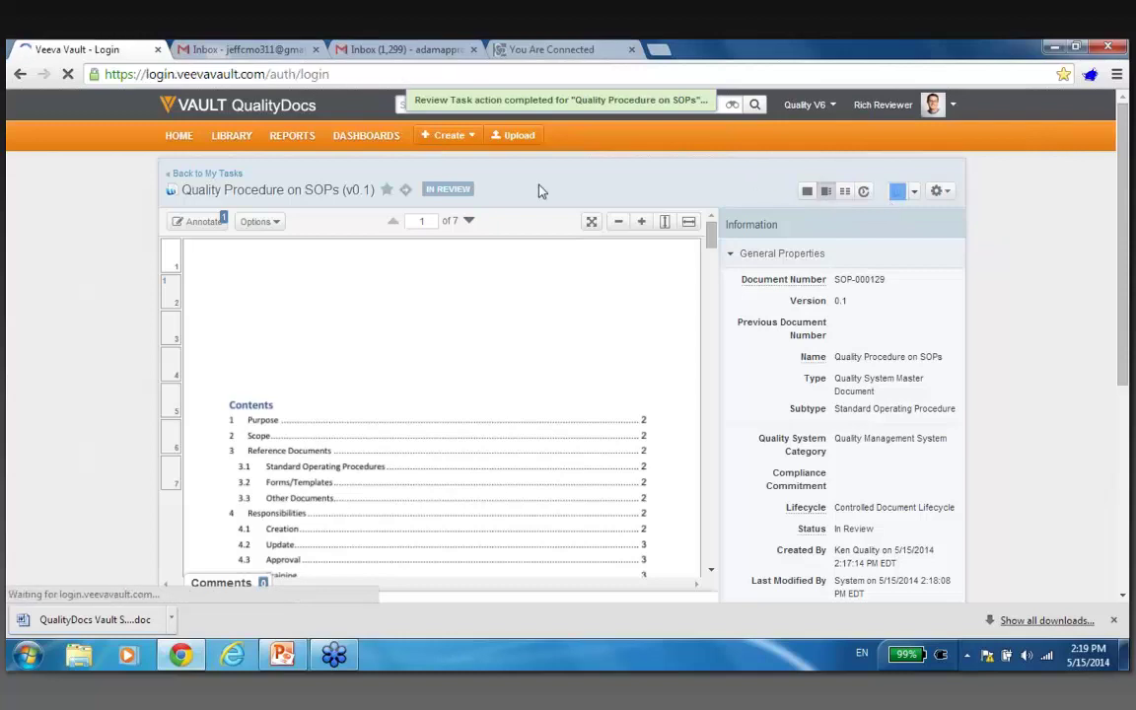
type("bob")
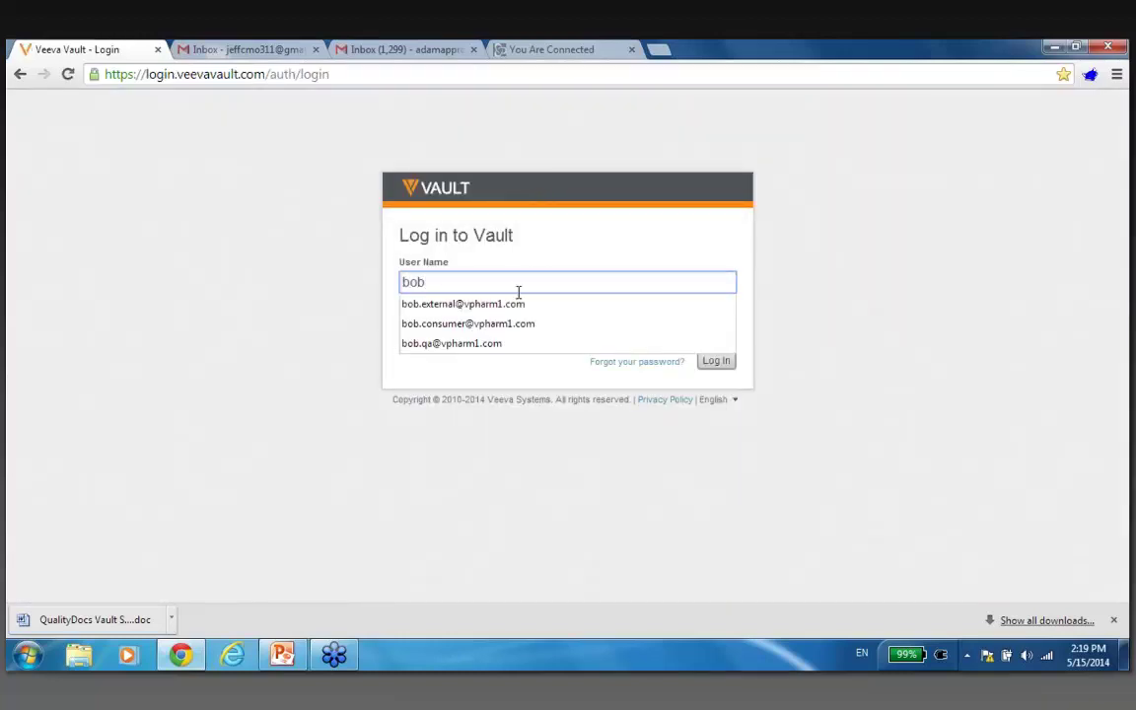
left_click(514, 301)
left_click(508, 331)
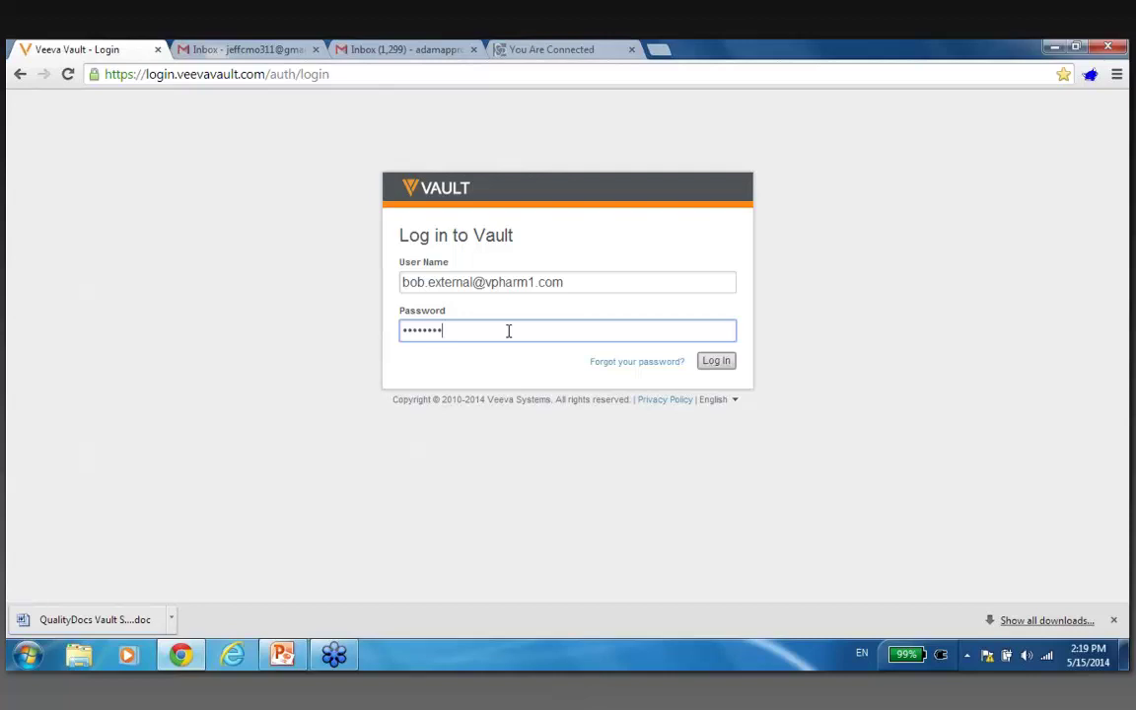
left_click(707, 361)
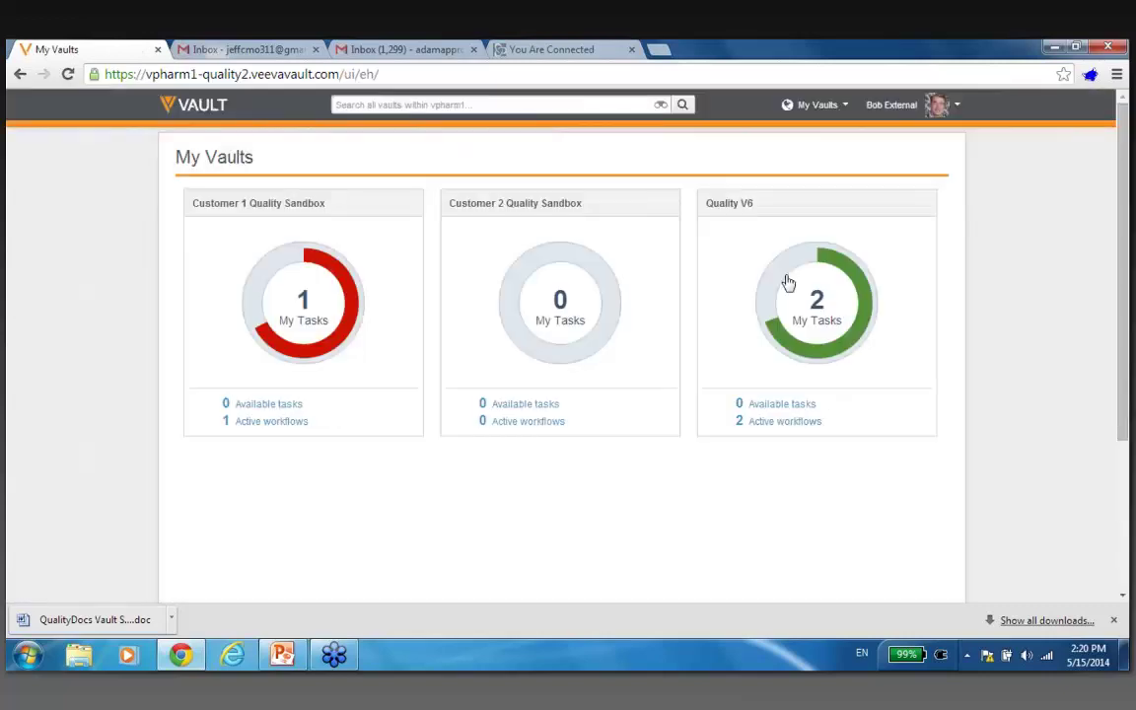
As the external user, enter the Quality V6 vault and open Quality Procedure on SOPs (v0.1) from the library.
left_click(814, 304)
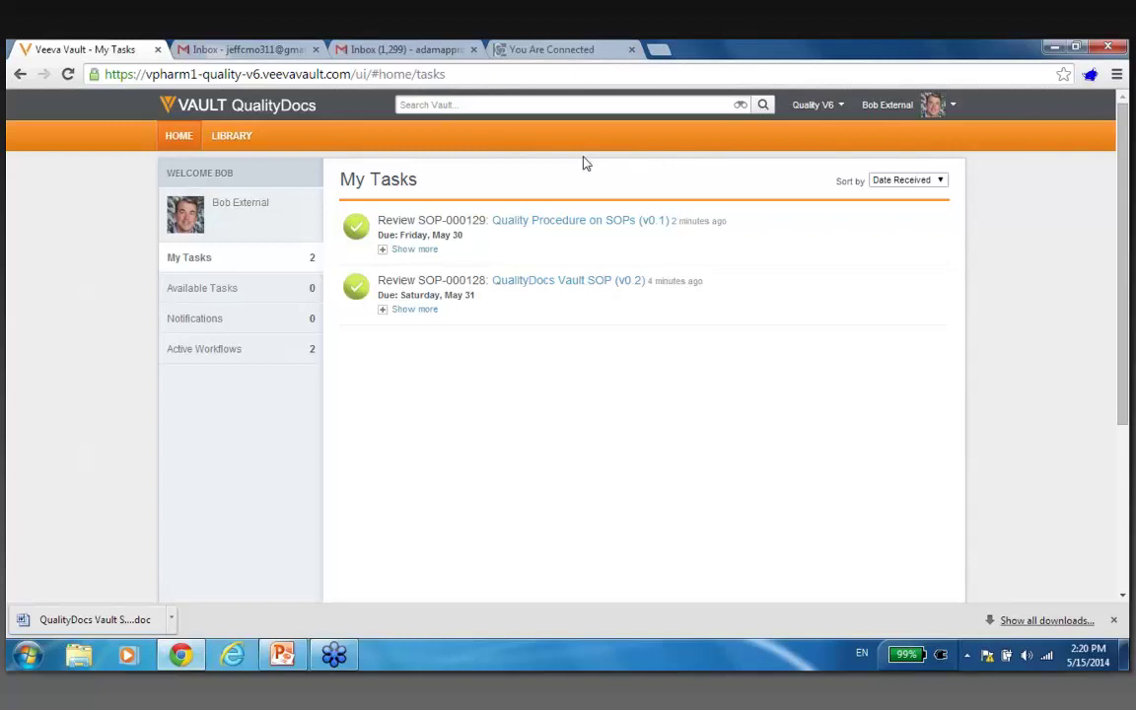
left_click(233, 138)
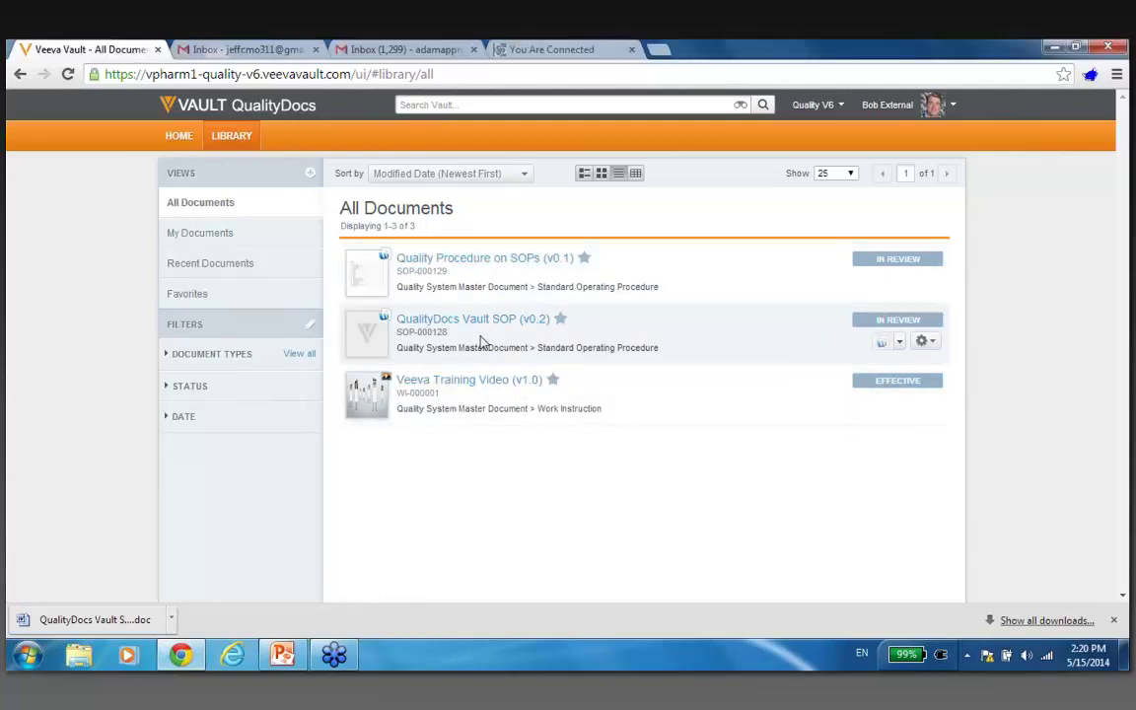
left_click(513, 262)
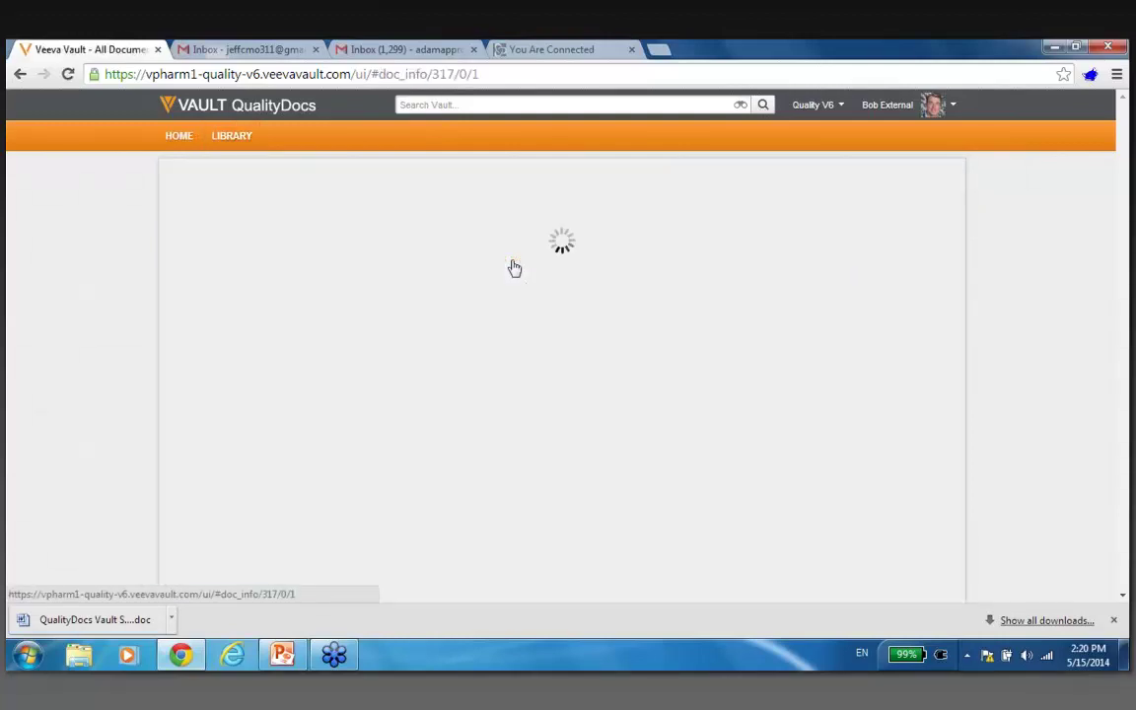
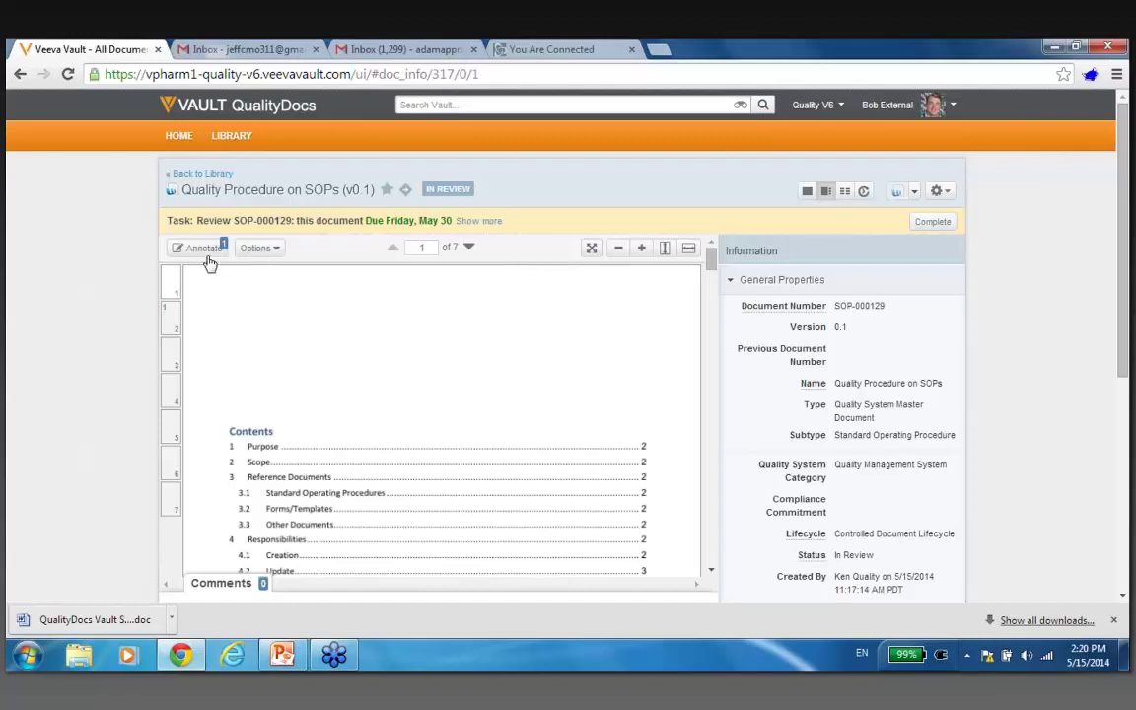
Open the SOP full-page in annotation mode and go to page 2 from the thumbnail grid.
left_click(202, 247)
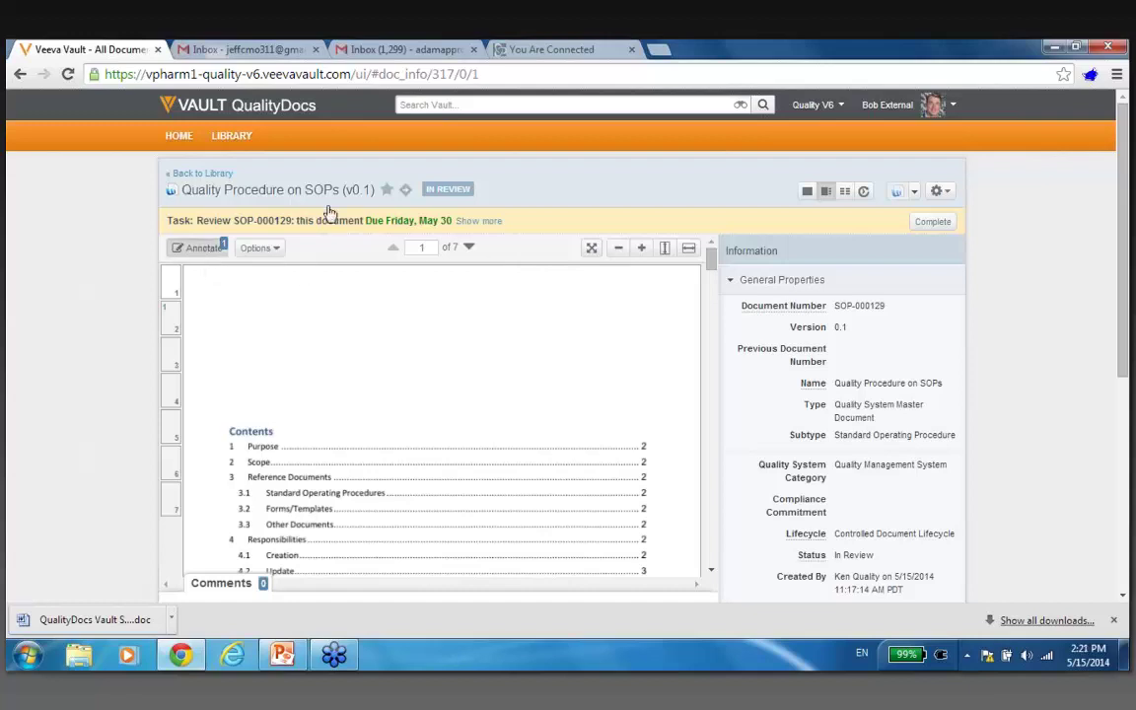
left_click(838, 248)
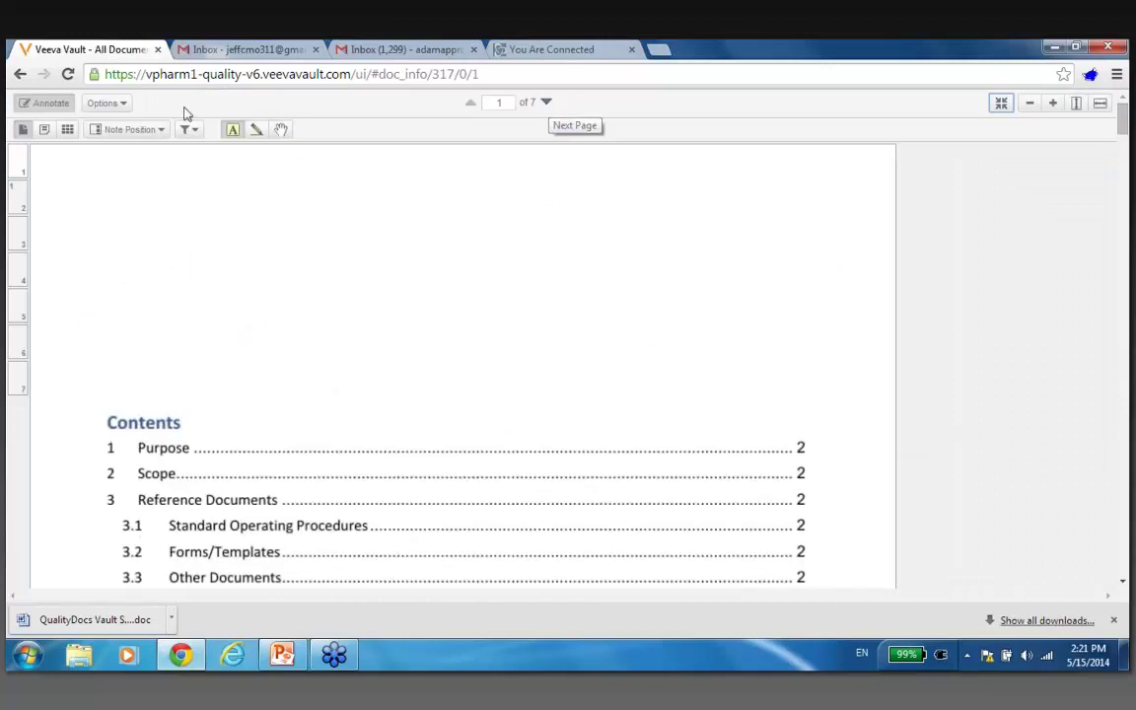
left_click(67, 132)
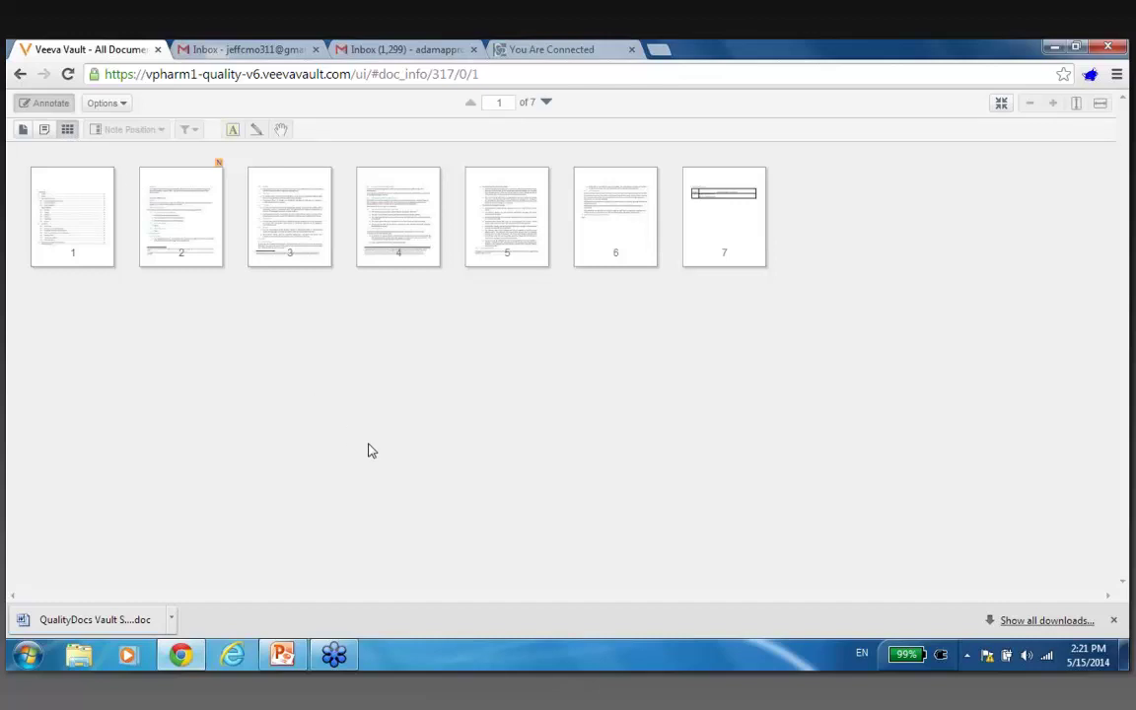
left_click(193, 210)
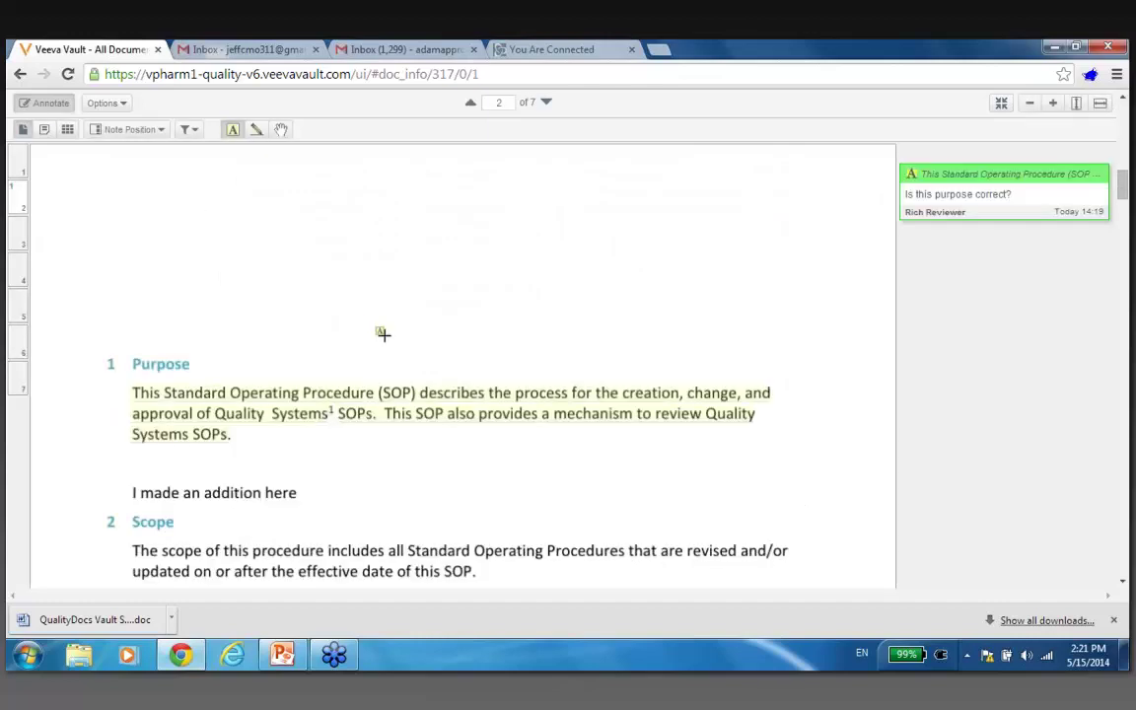
Overlay notes on the page and save a red reply 'no we need redo this' on the Purpose comment.
left_click(162, 132)
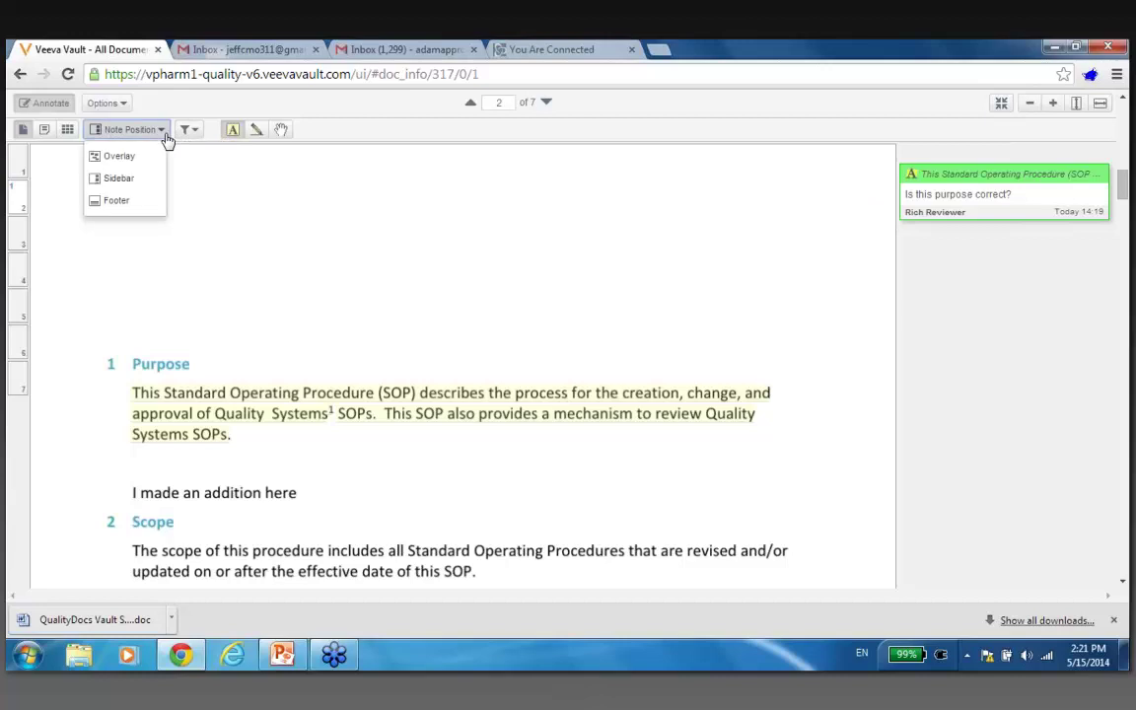
left_click(151, 156)
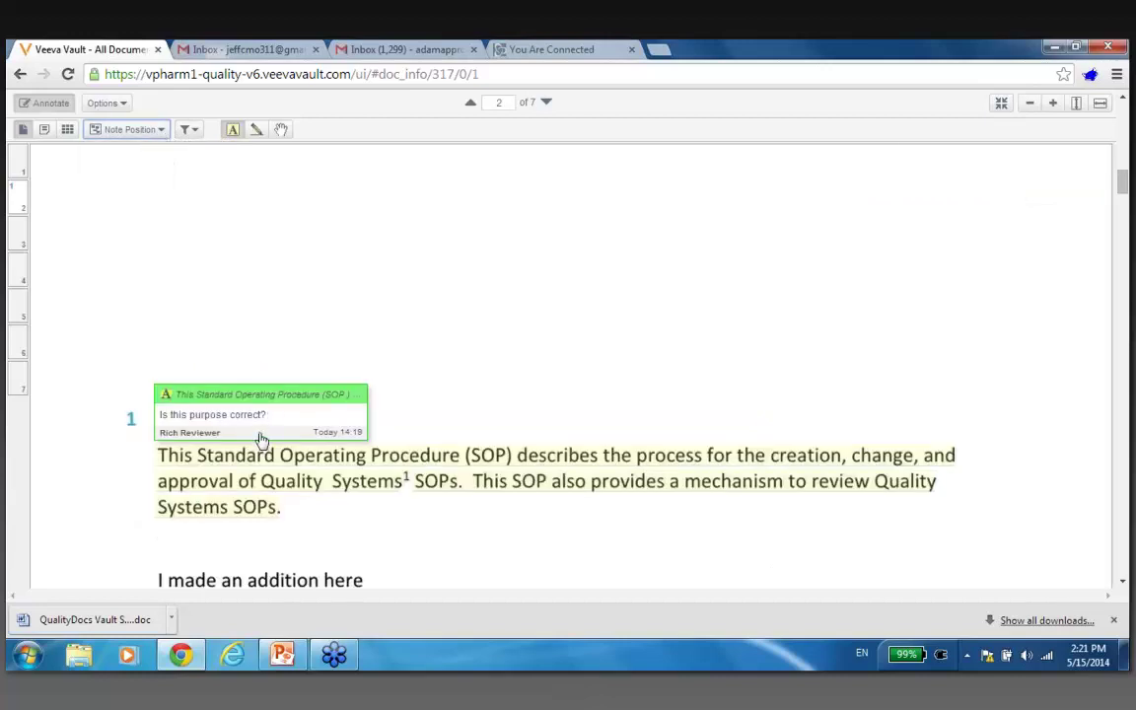
mouse_move(260, 423)
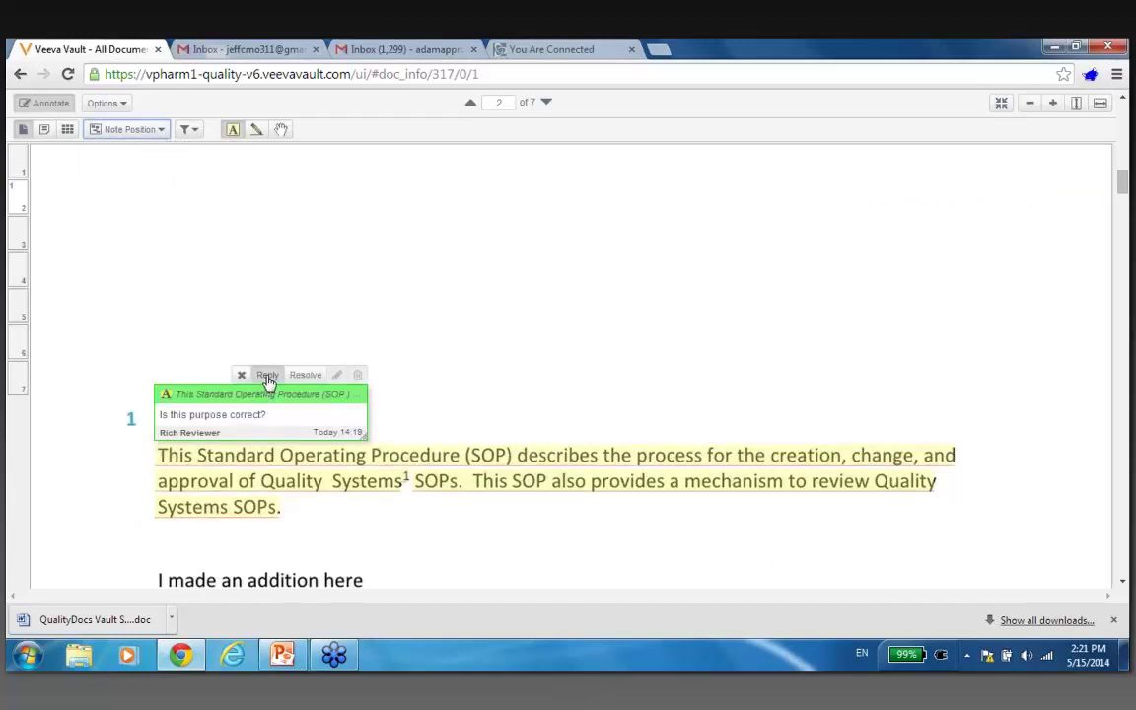
left_click(267, 376)
type("no we need redo this")
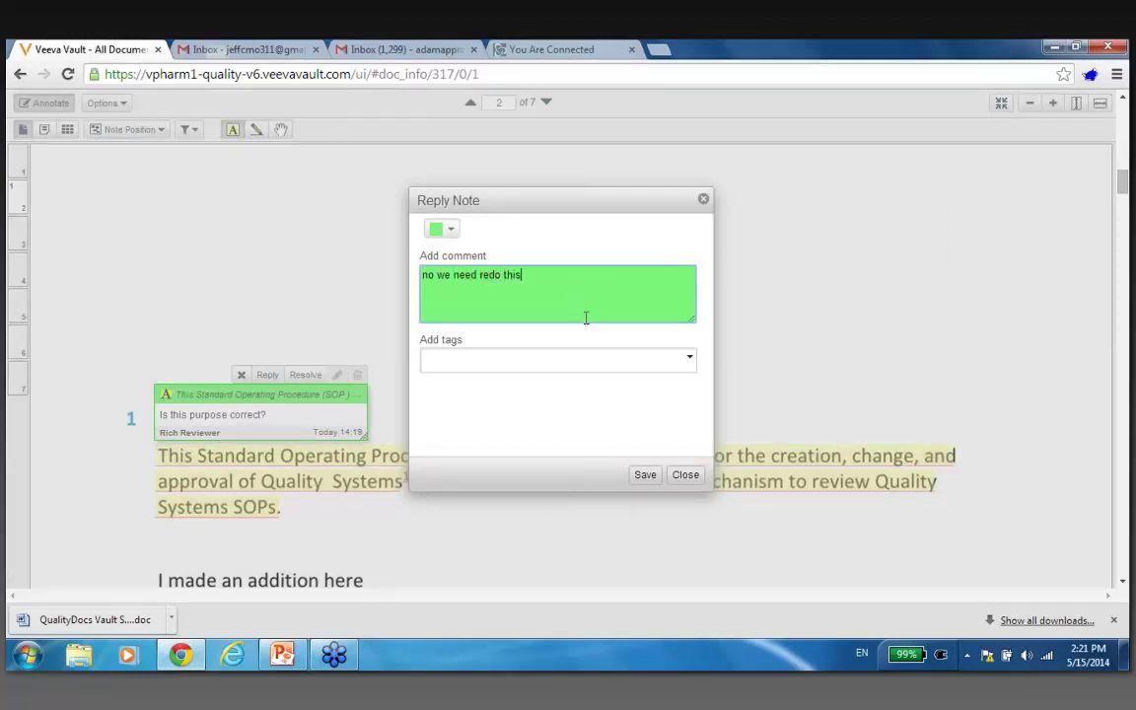
left_click(453, 232)
left_click(435, 254)
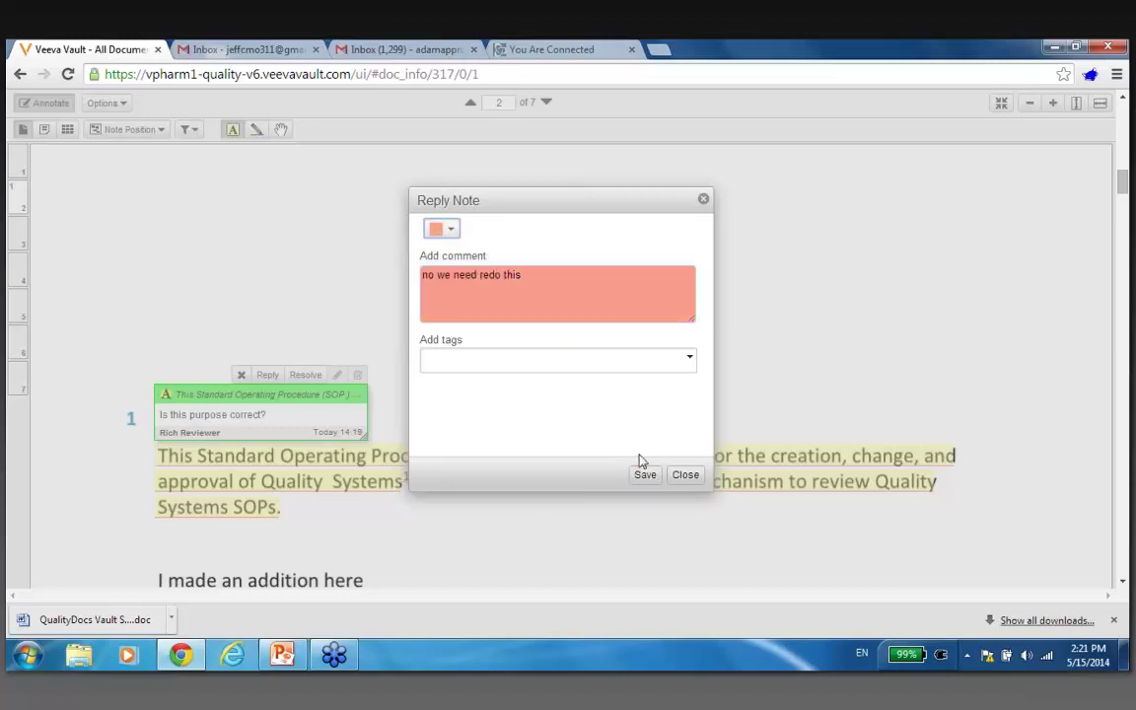
left_click(645, 474)
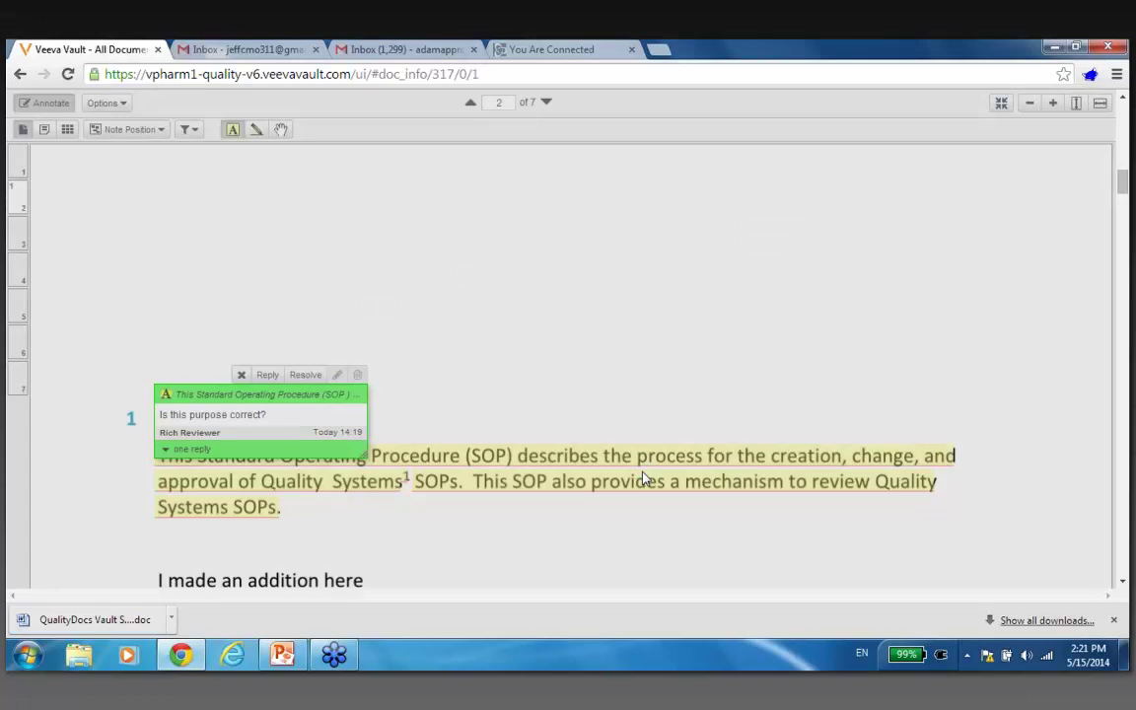
Expand the Purpose note to show its reply, then discard a stray area annotation.
left_click(1121, 582)
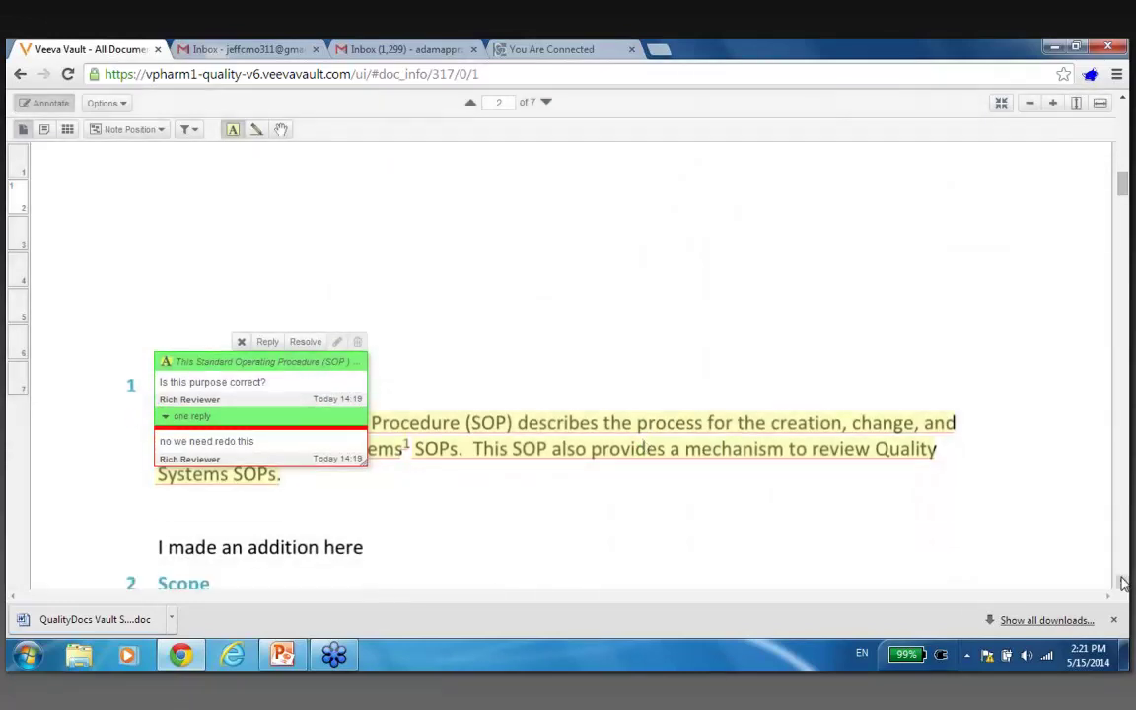
scroll(1121, 581, "down", 3)
left_click_drag(279, 383, 237, 365)
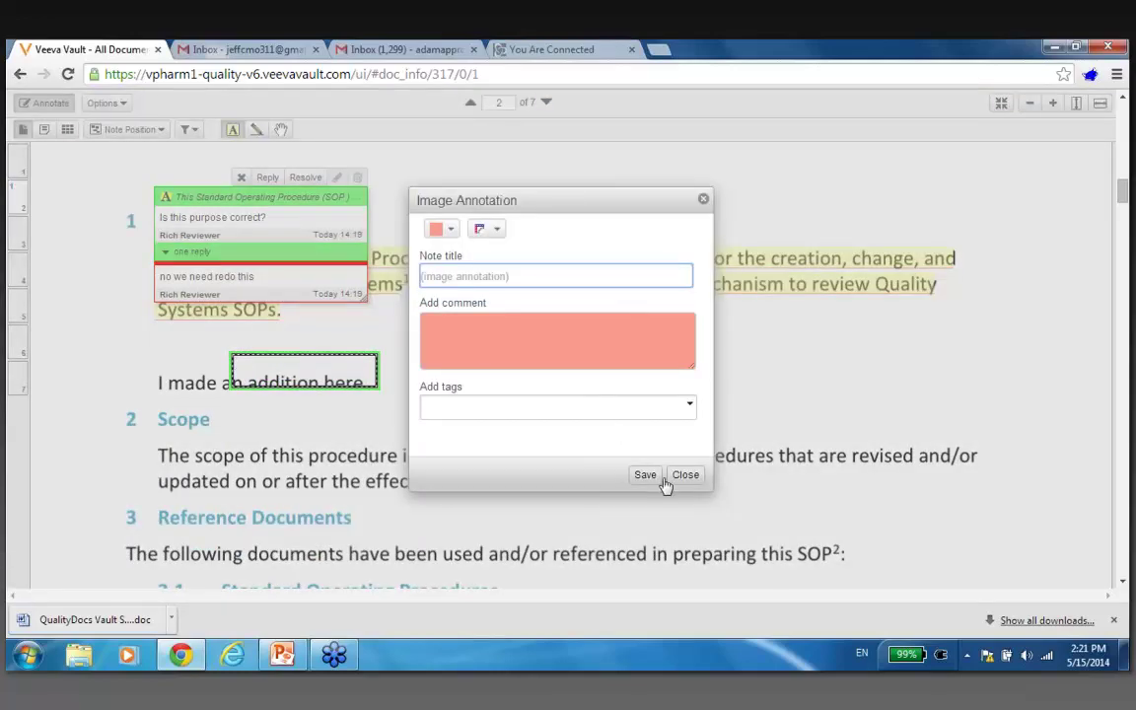
left_click(680, 475)
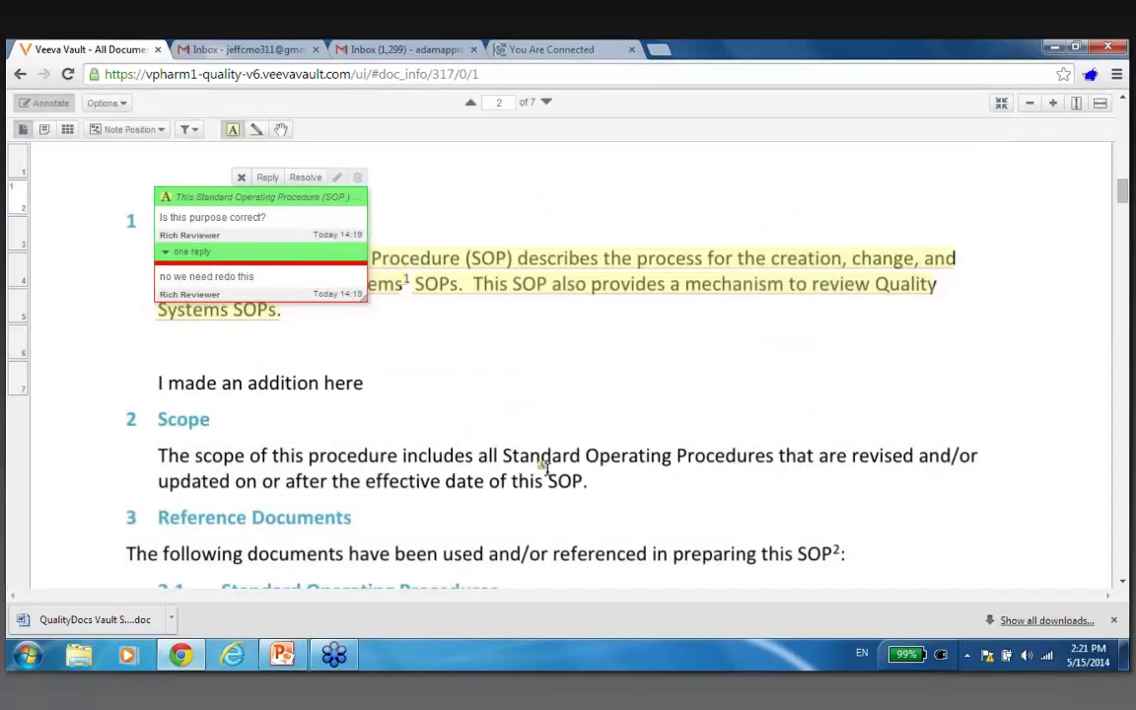
Add a strikethrough annotation on the Scope paragraph with the comment 'remove'.
left_click_drag(582, 482, 173, 462)
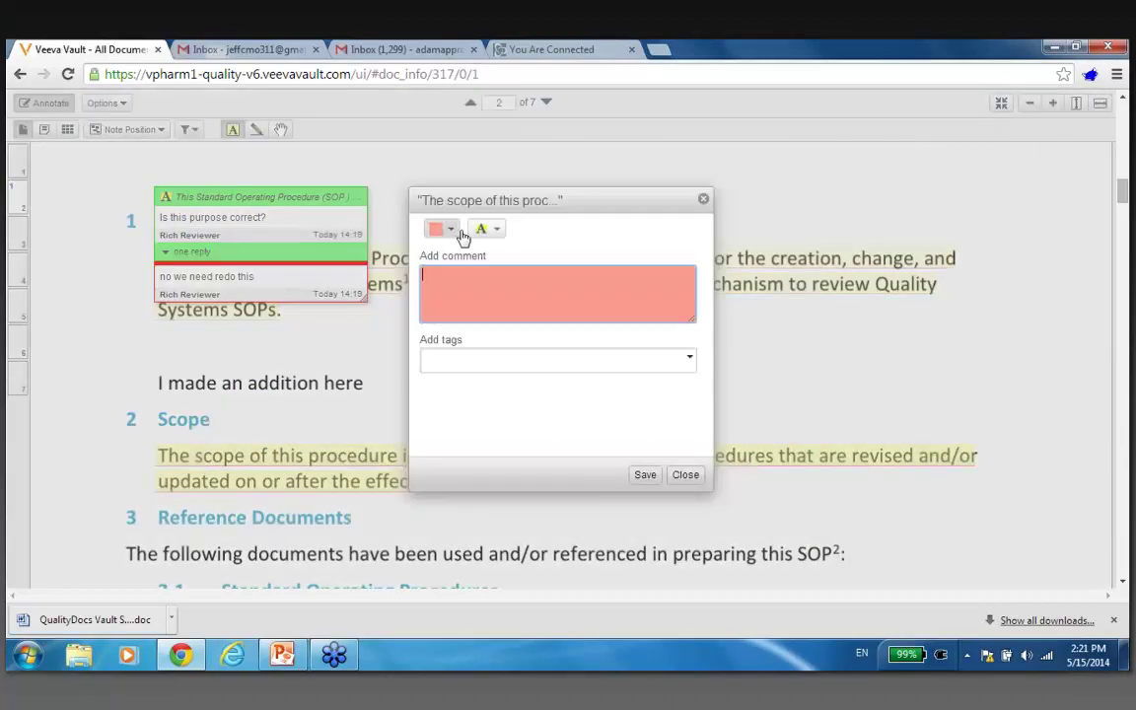
left_click(485, 229)
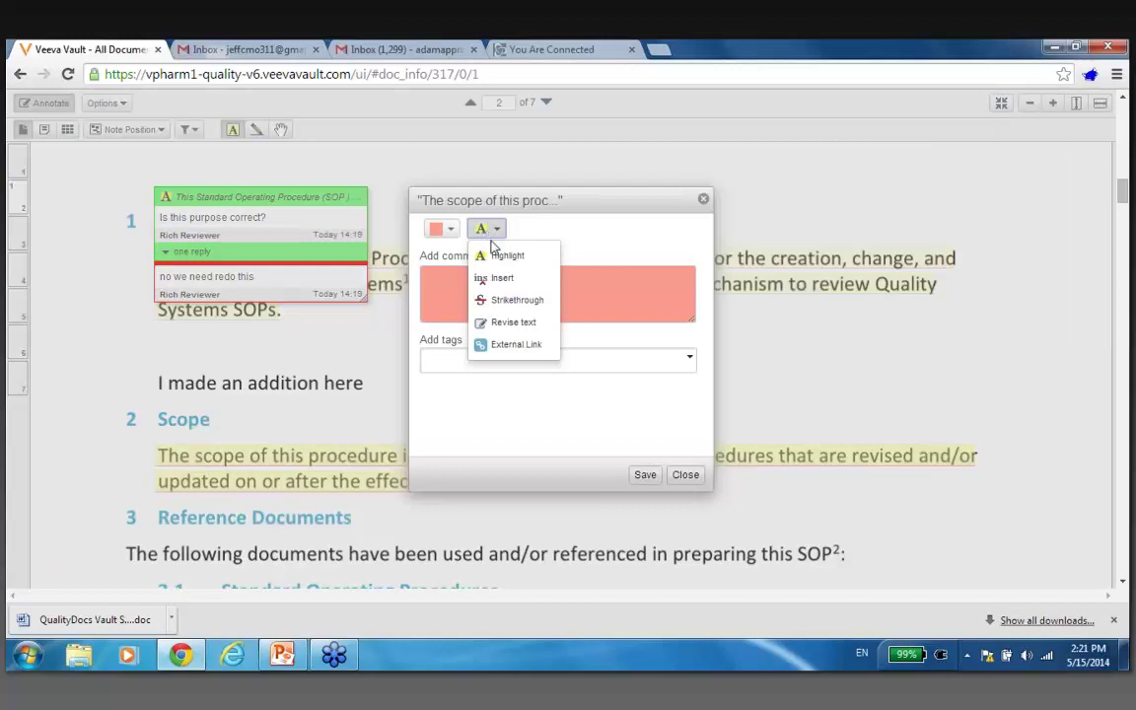
left_click(505, 301)
type("remove")
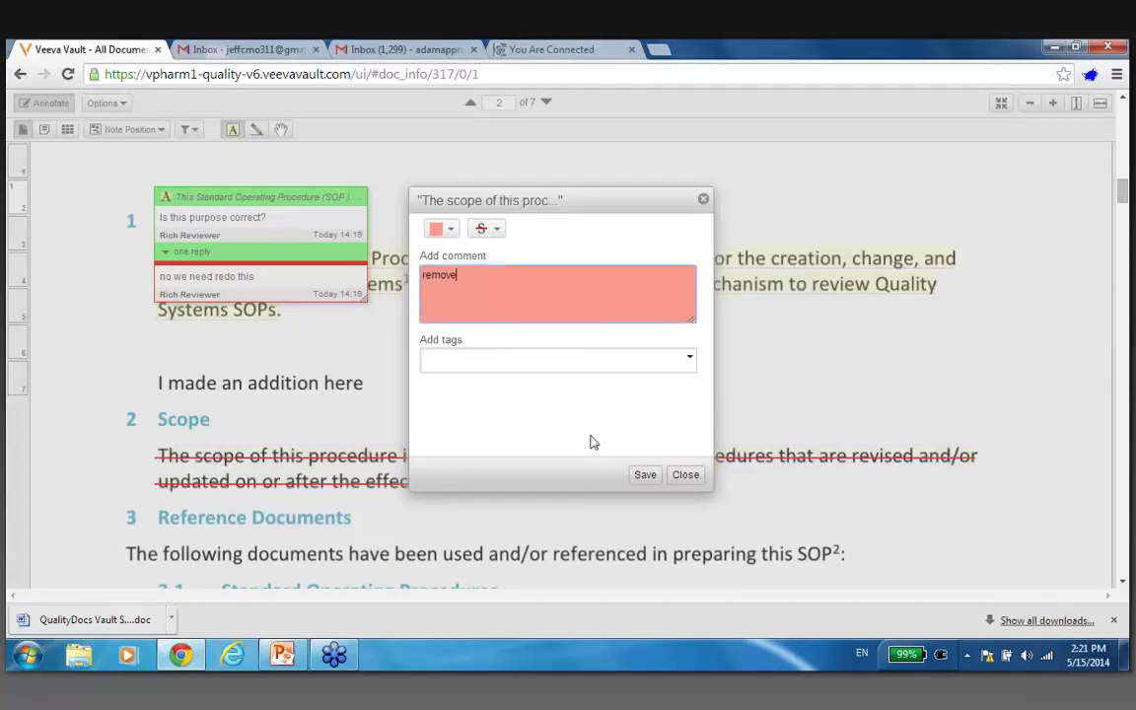
left_click(647, 474)
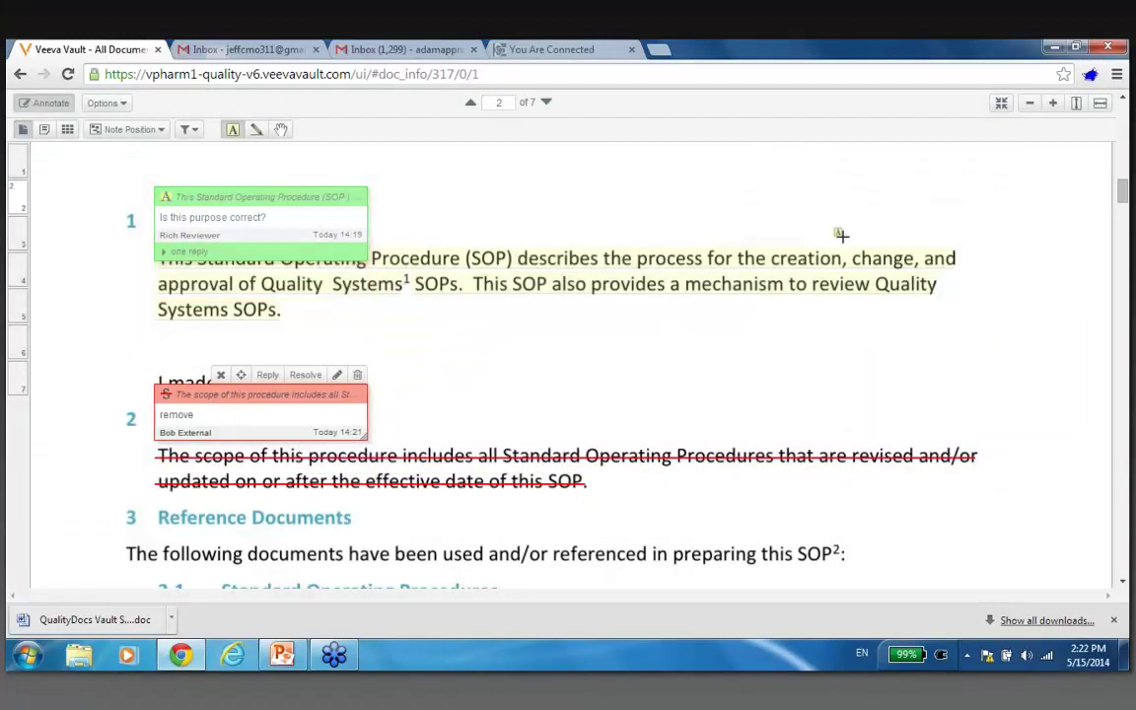
Leave full screen and complete the SOP-000129 review task with Review Context 'Quality Review'.
left_click(1003, 106)
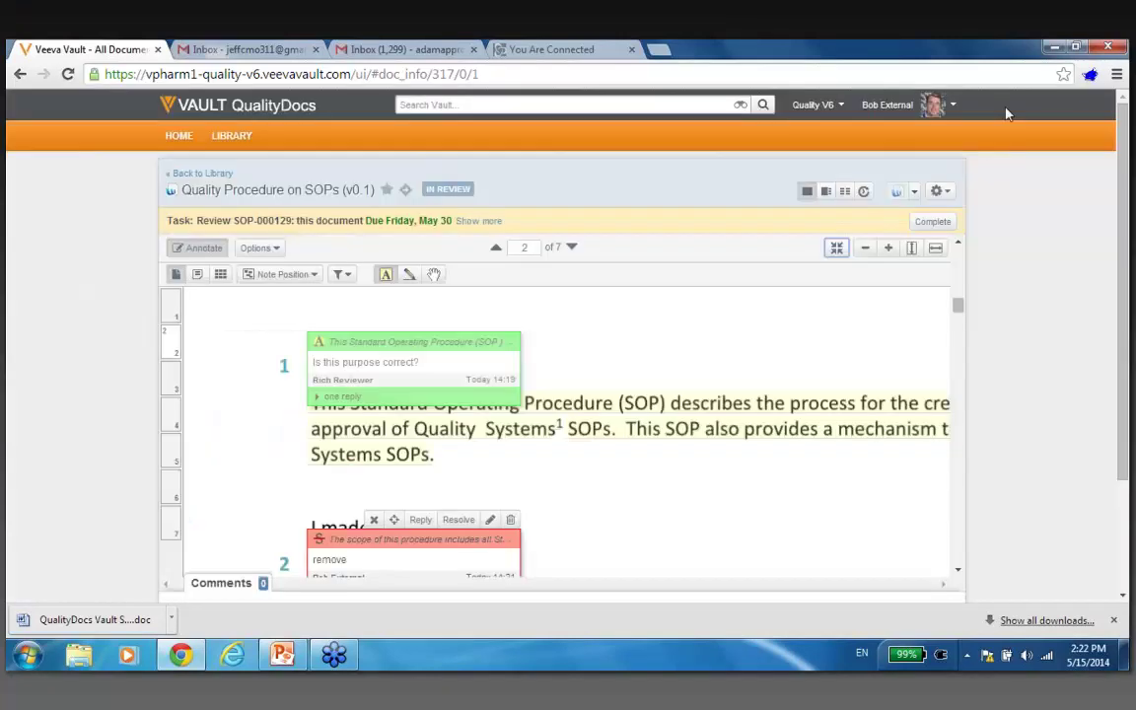
left_click(922, 226)
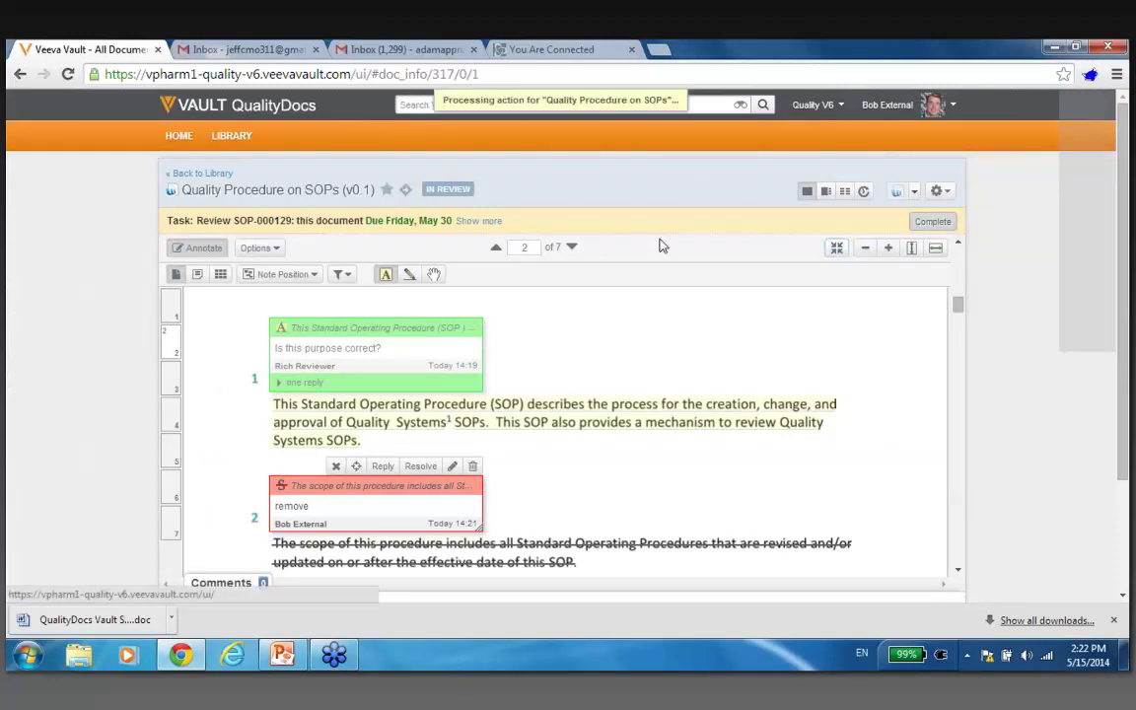
left_click(522, 352)
left_click(530, 380)
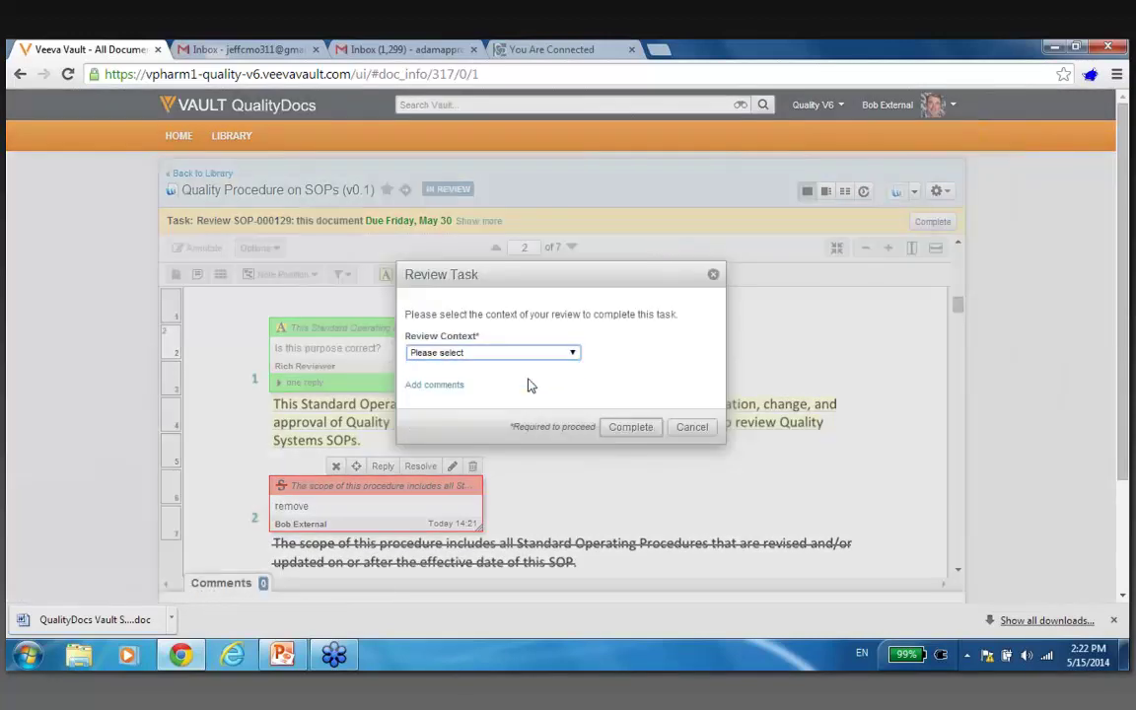
left_click(628, 430)
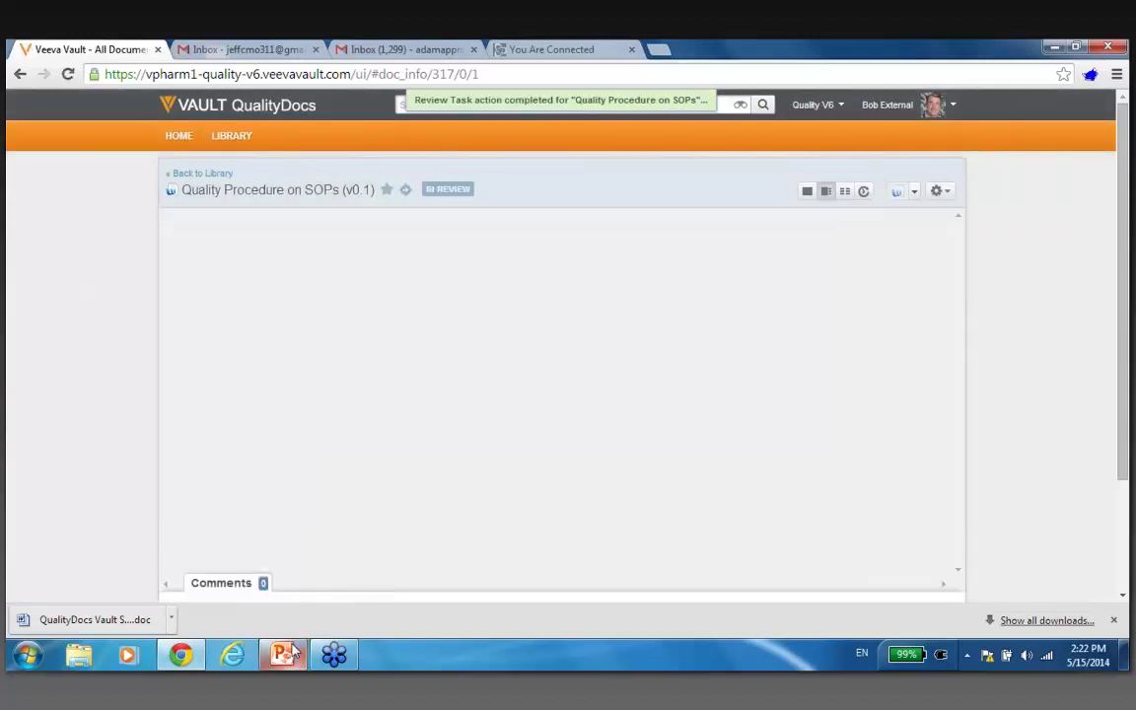
mouse_move(292, 653)
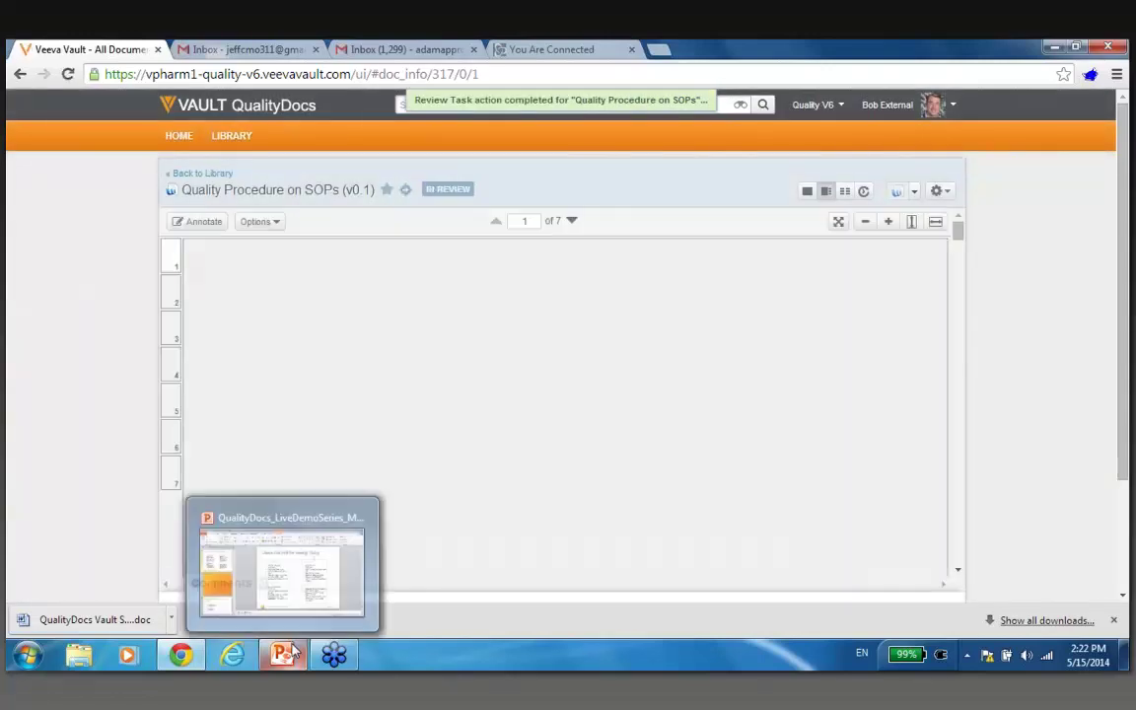
left_click(293, 652)
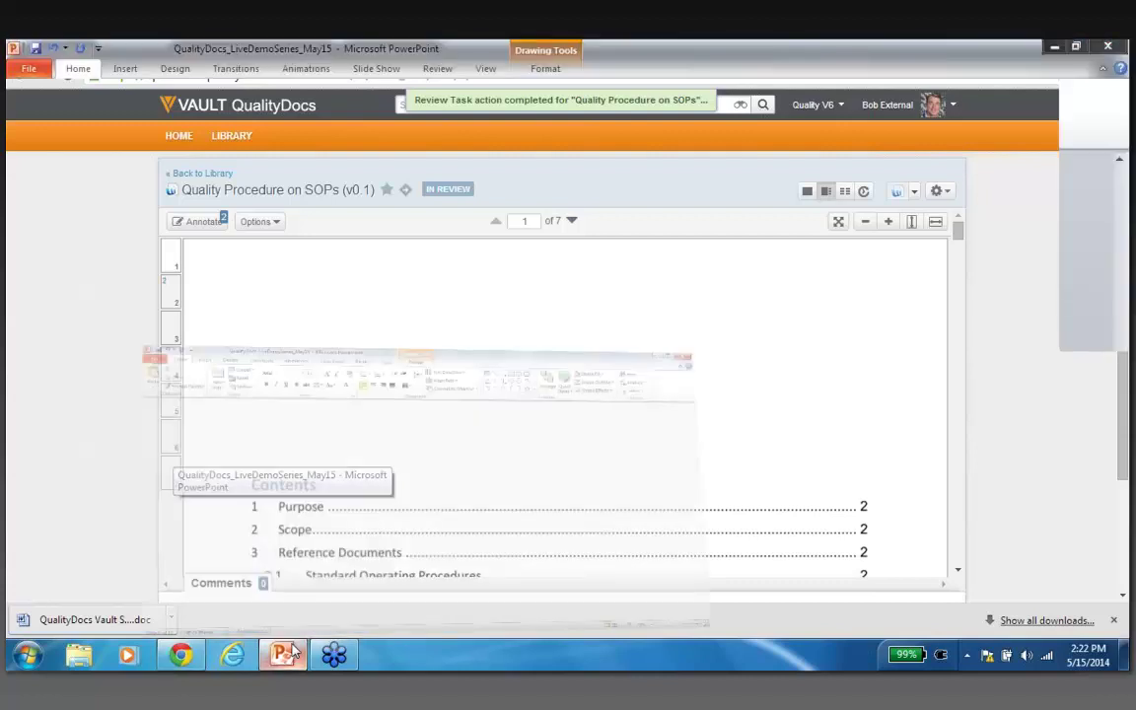
left_click(664, 390)
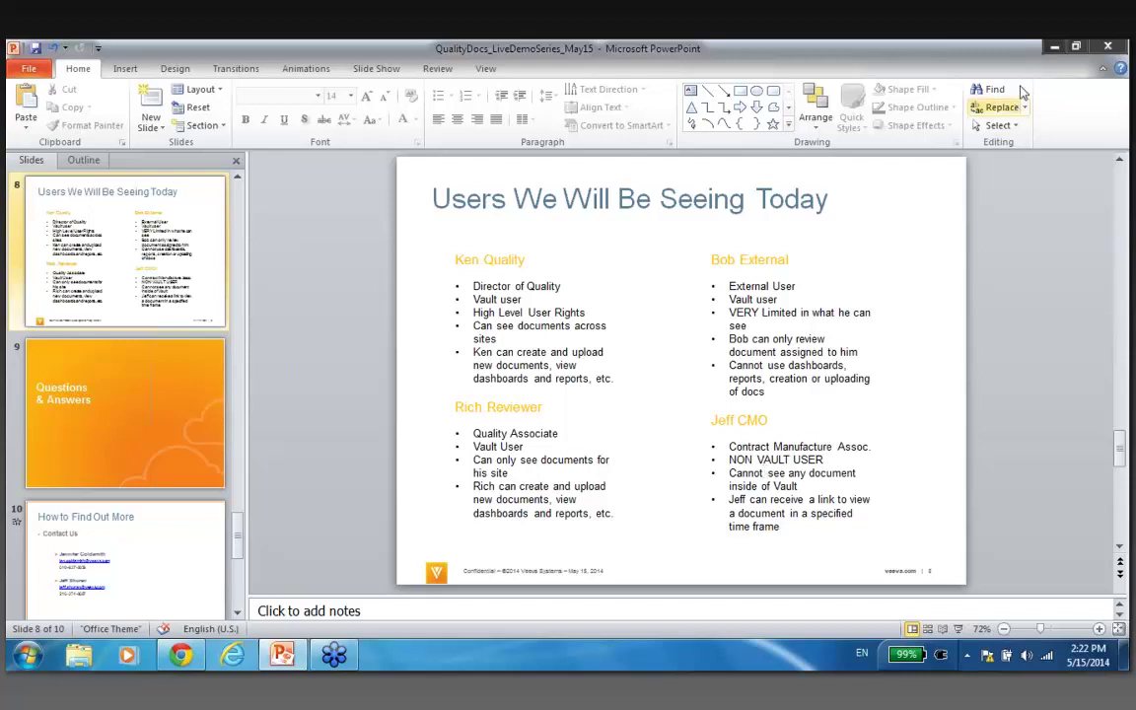
left_click(1051, 47)
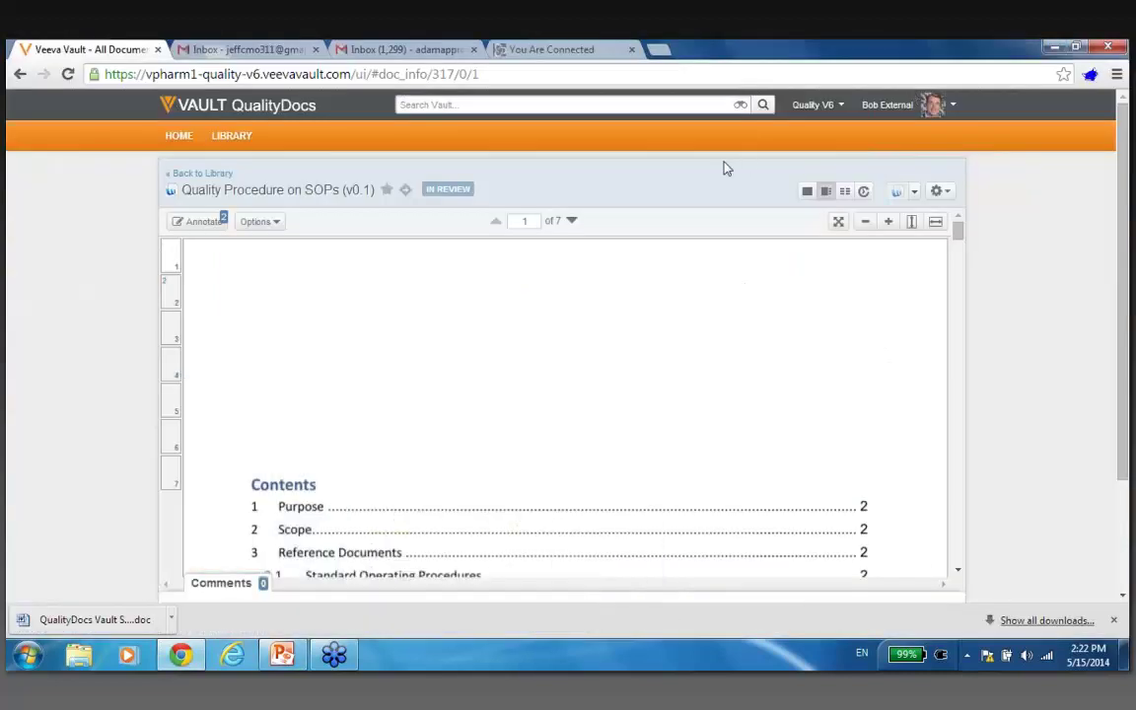
Log out, sign back in as another quality user, and open the Quality V6 vault.
left_click(892, 124)
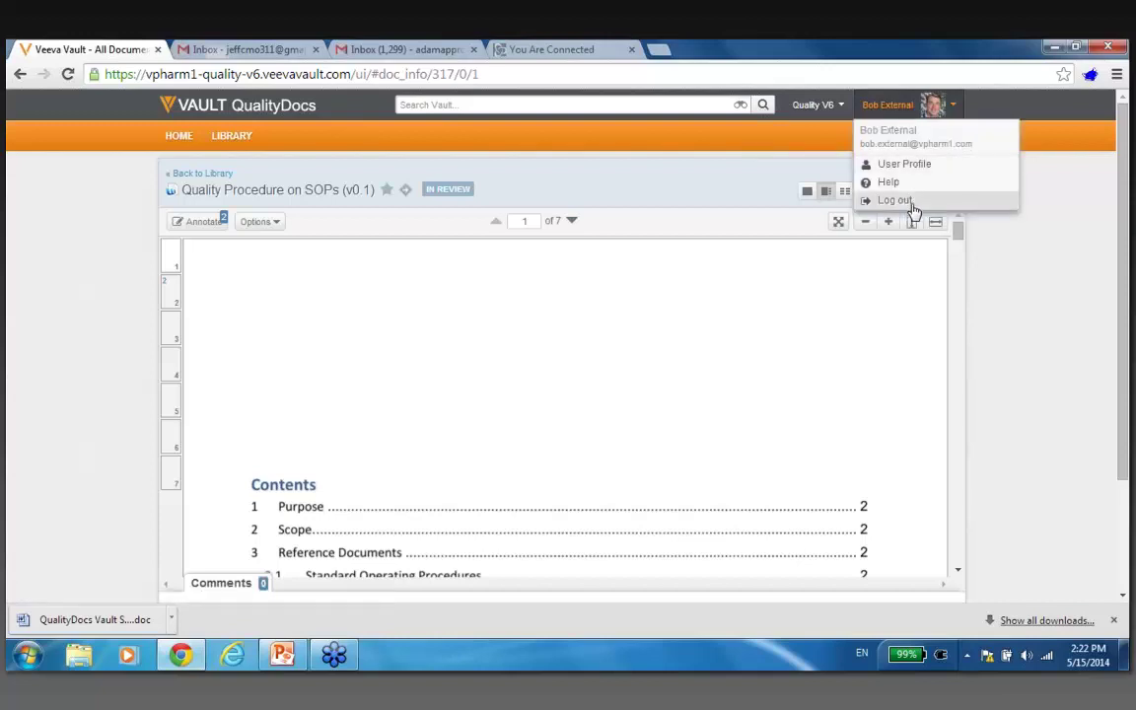
left_click(893, 198)
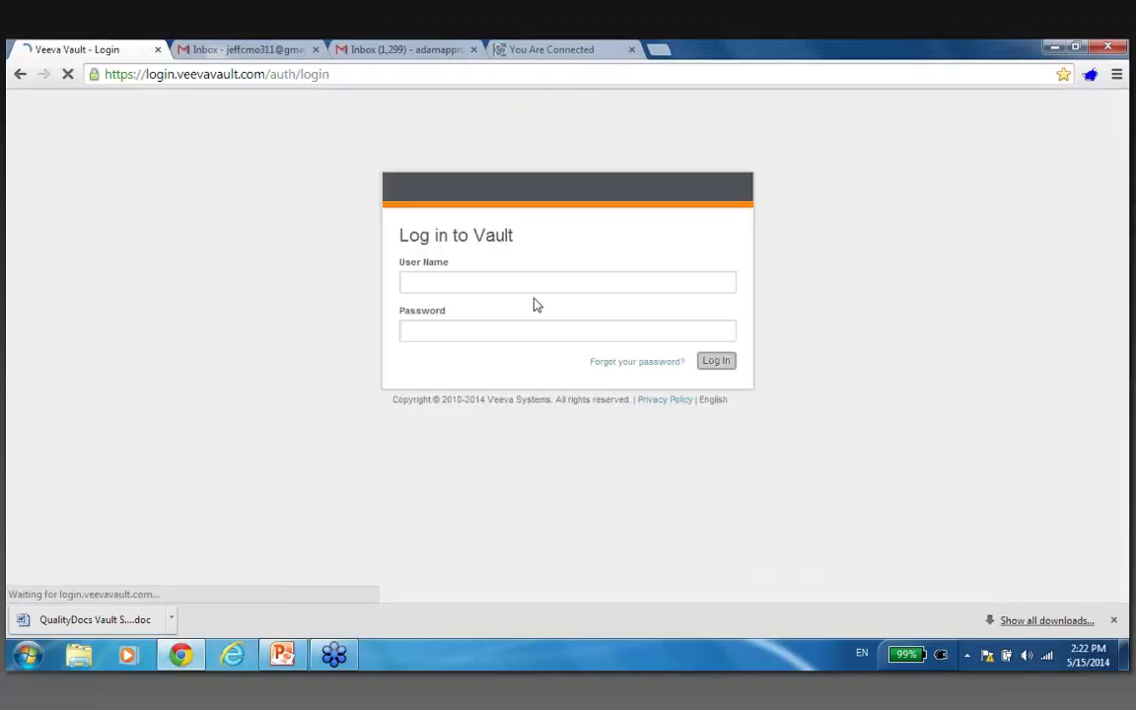
left_click(529, 289)
type("ken")
left_click(519, 305)
left_click(510, 325)
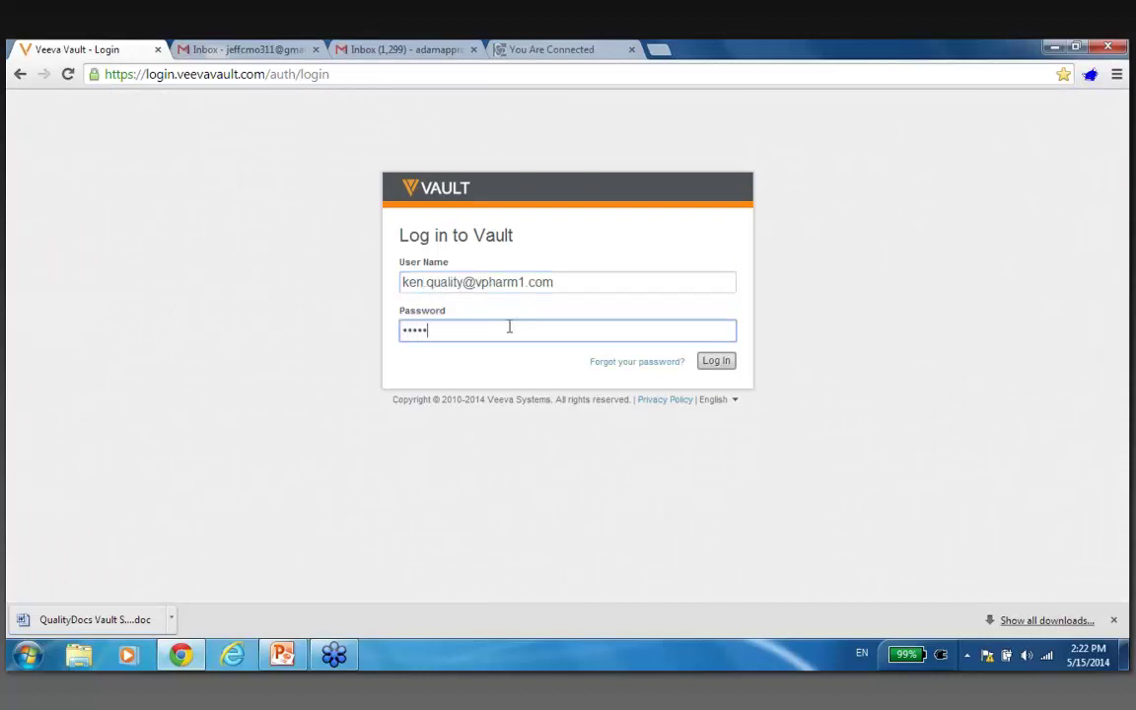
left_click(717, 361)
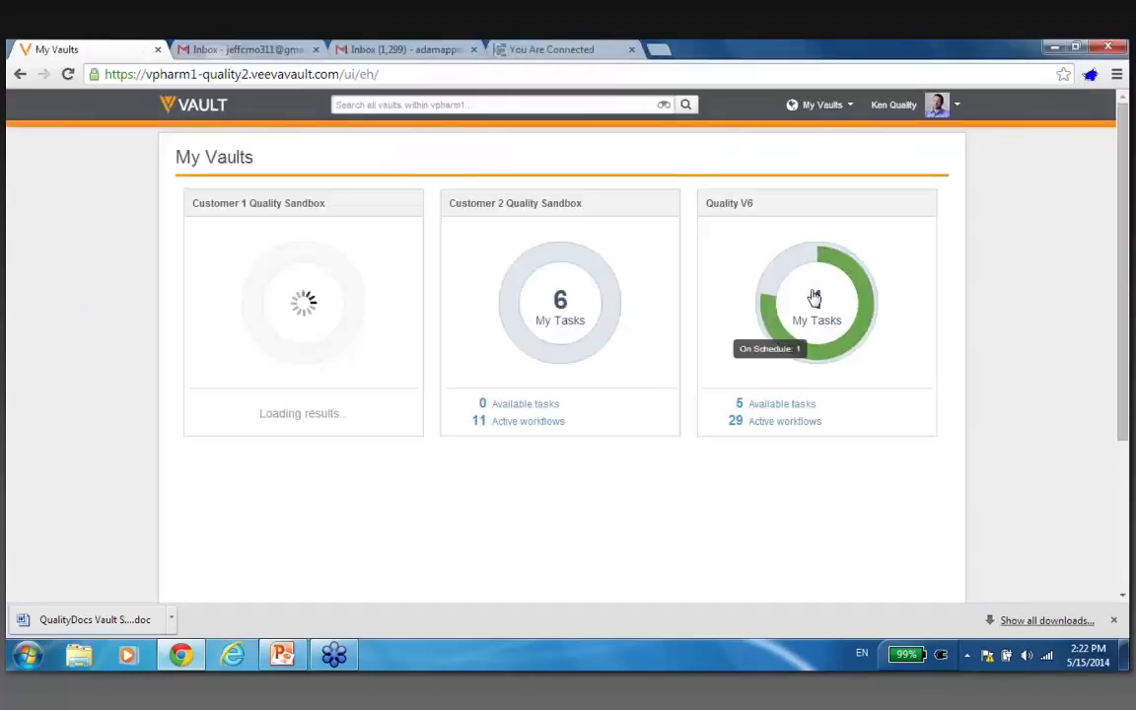
left_click(814, 297)
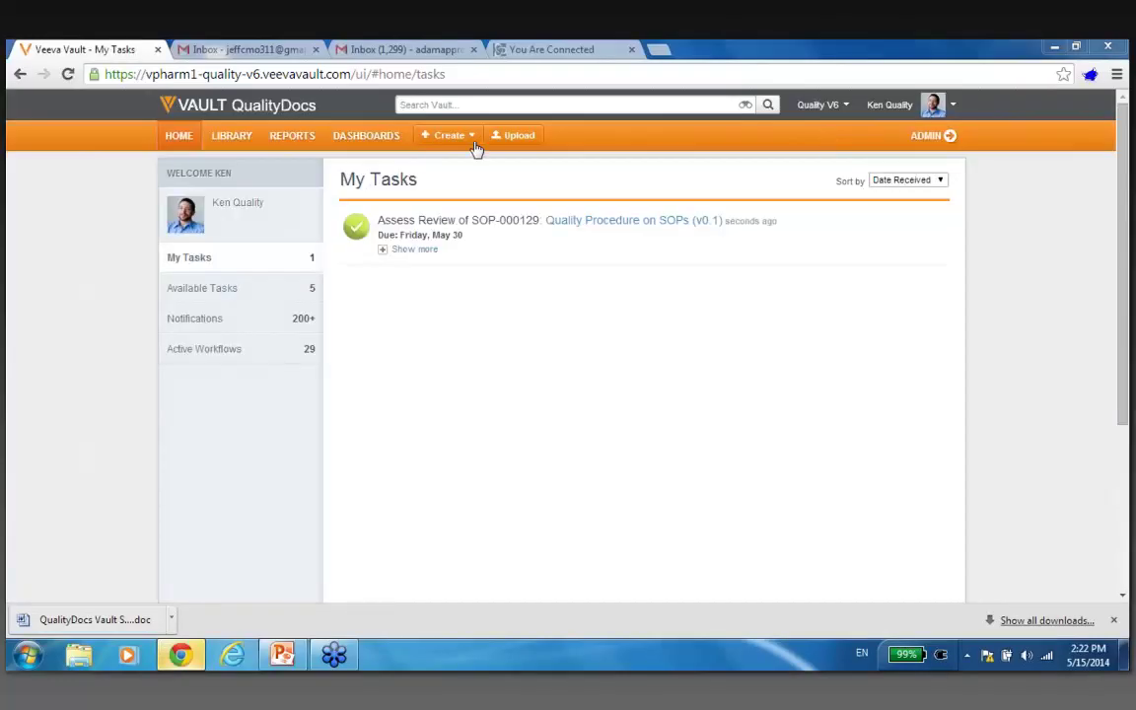
In the Library, find Quality Procedure on SOPs (v1.0) and show its actions menu.
left_click(229, 143)
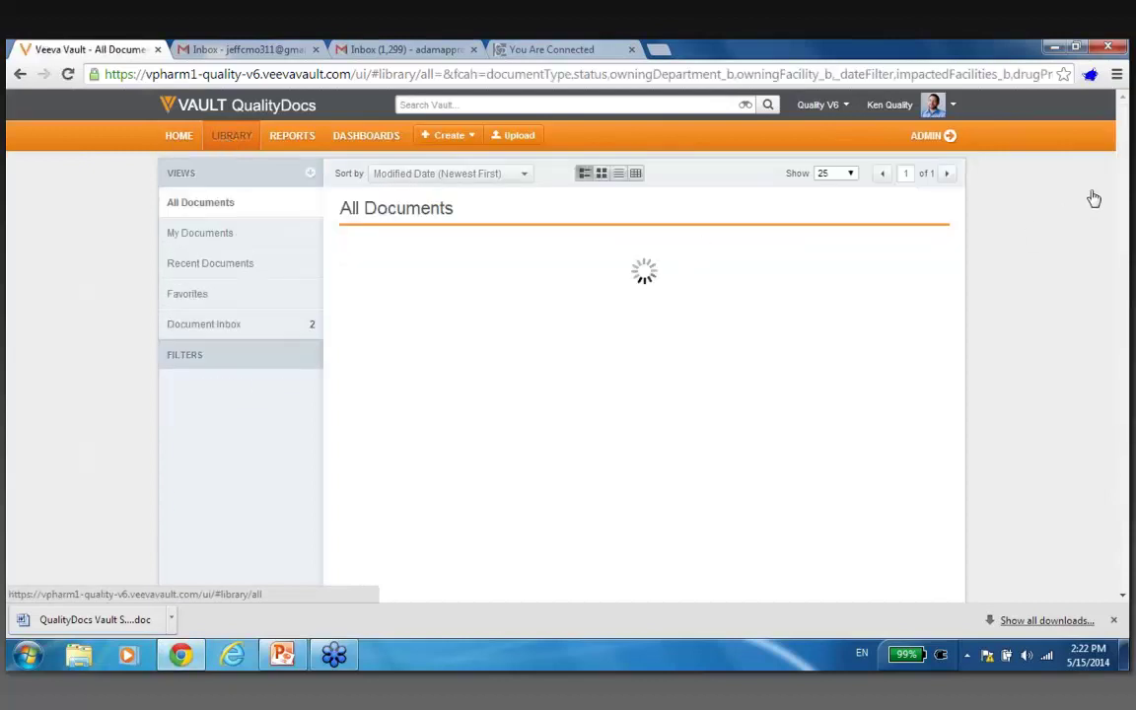
scroll(1127, 170, "down", 2)
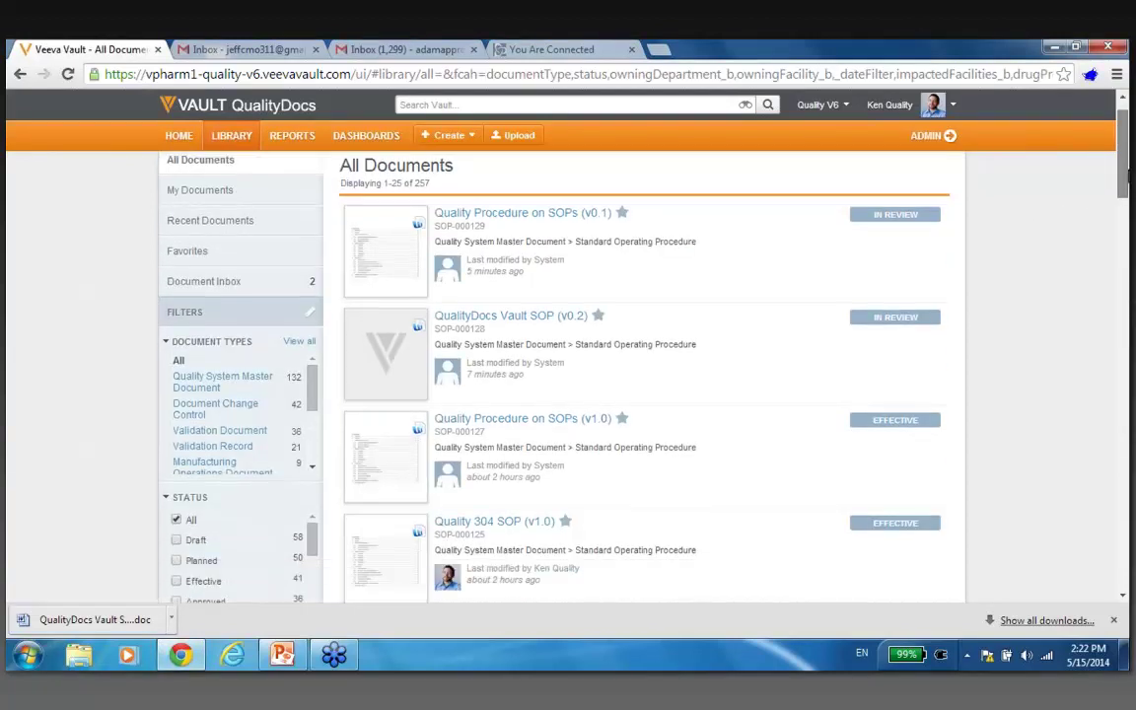
scroll(641, 374, "down", 1)
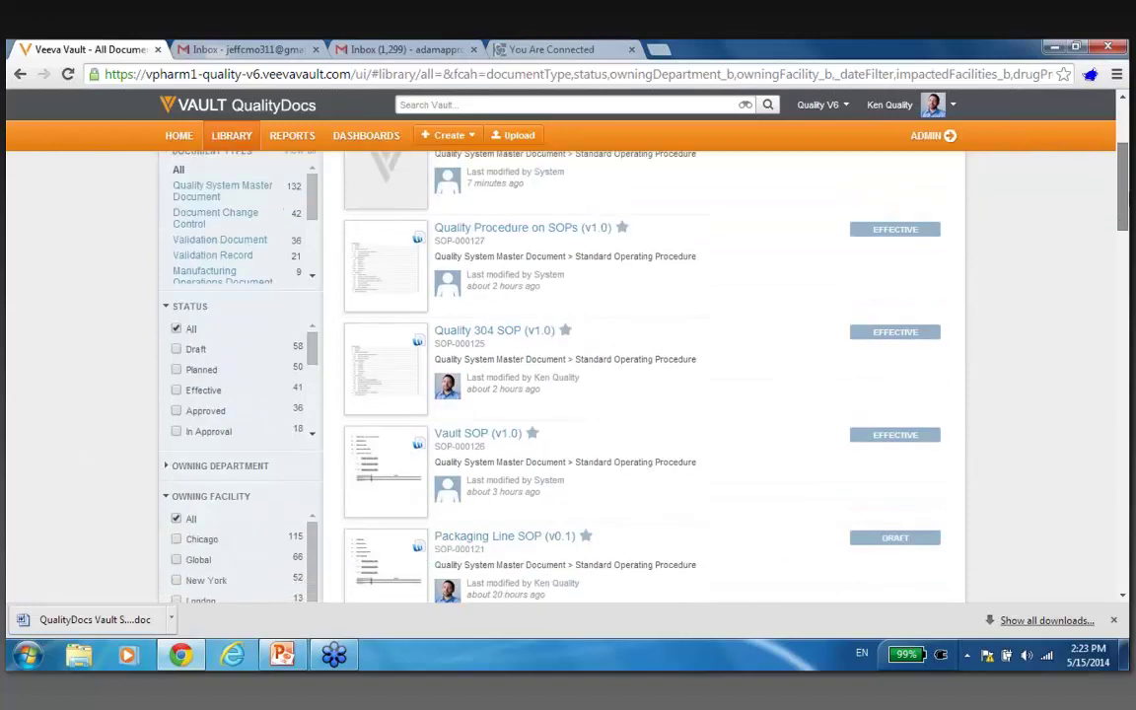
scroll(666, 279, "up", 2)
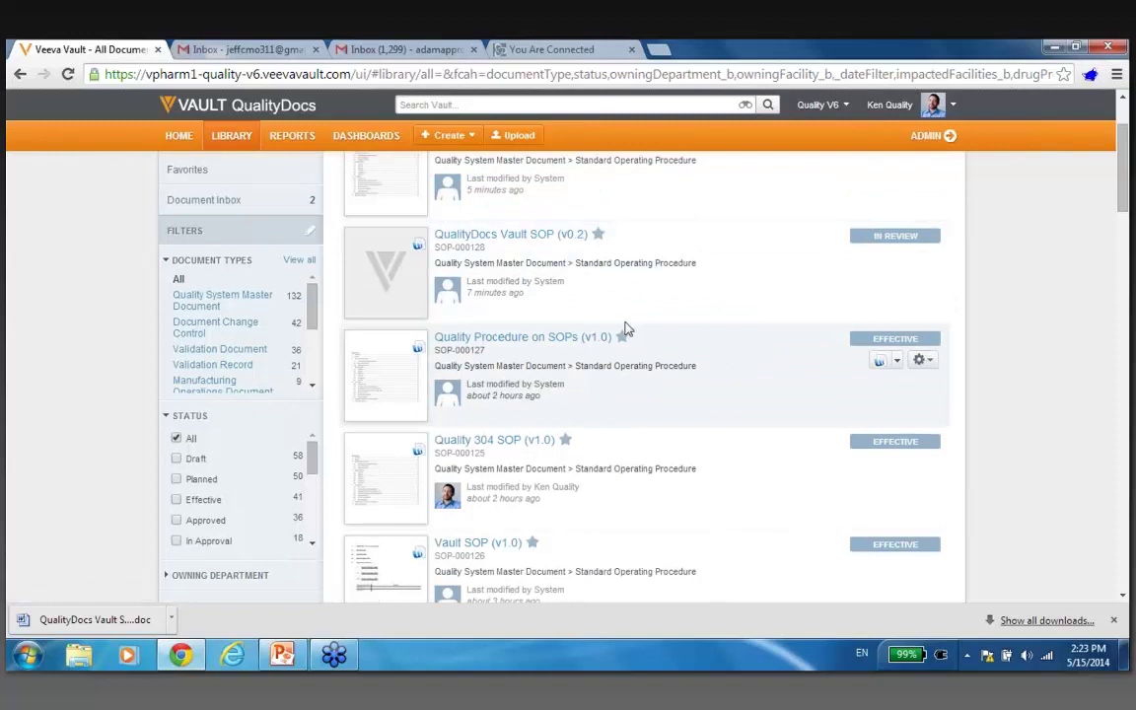
left_click(920, 360)
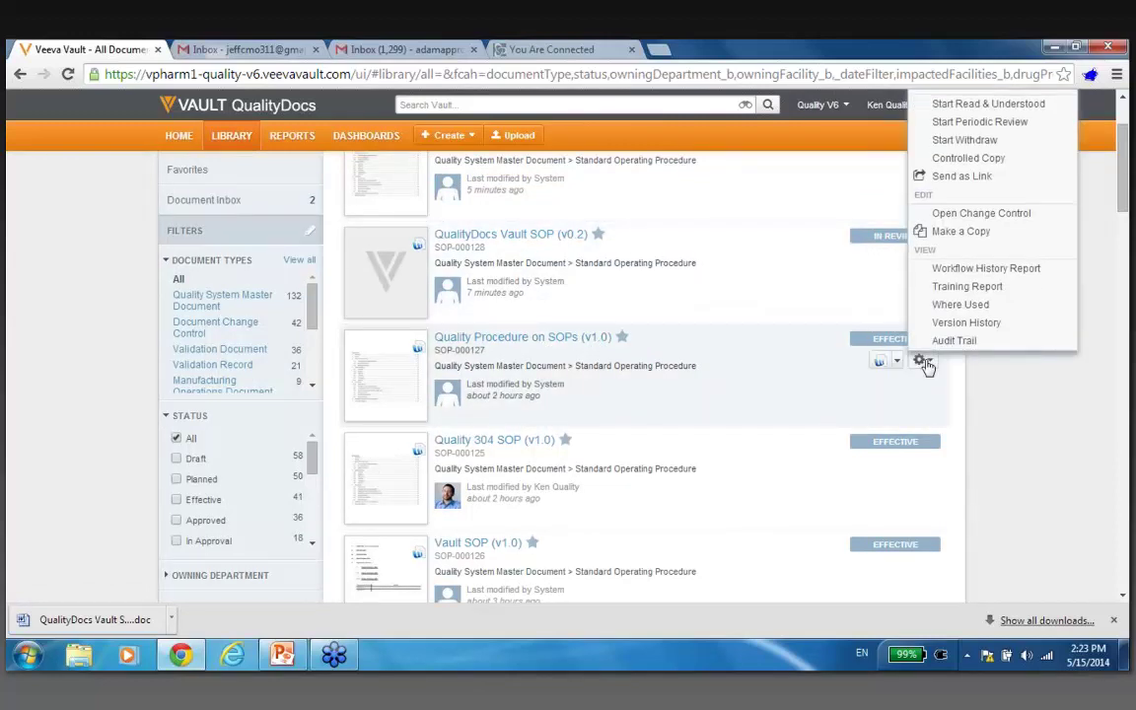
Choose Send as Link and add the recipient's external e-mail address.
left_click(976, 177)
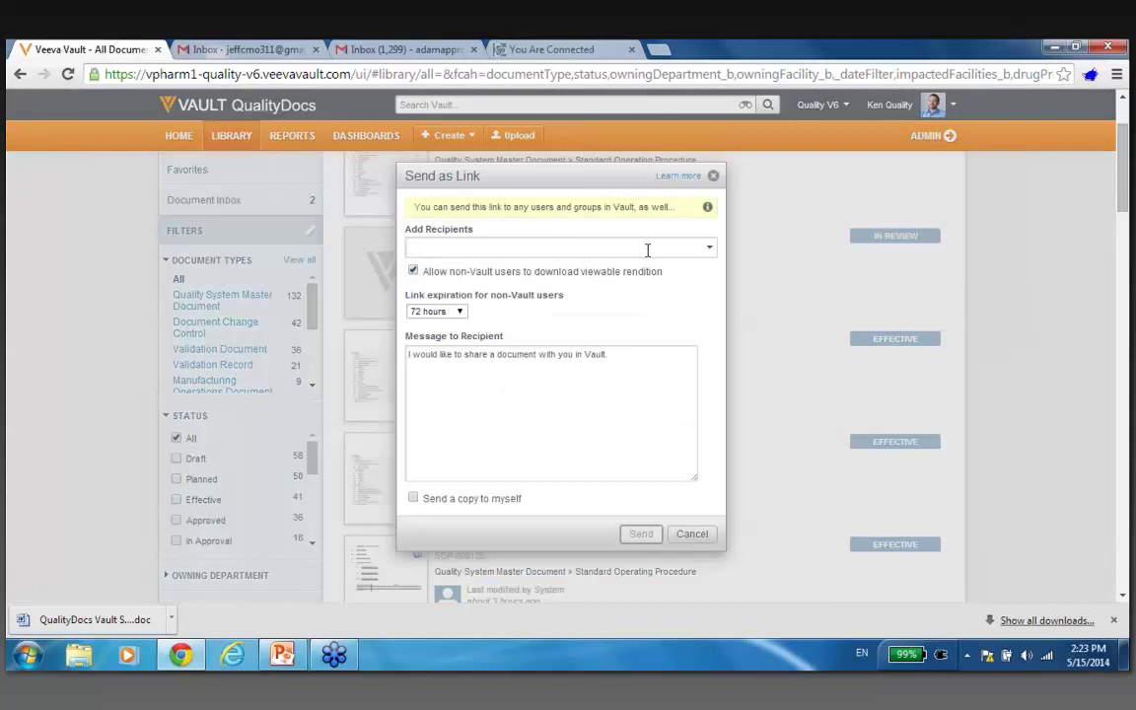
left_click(713, 252)
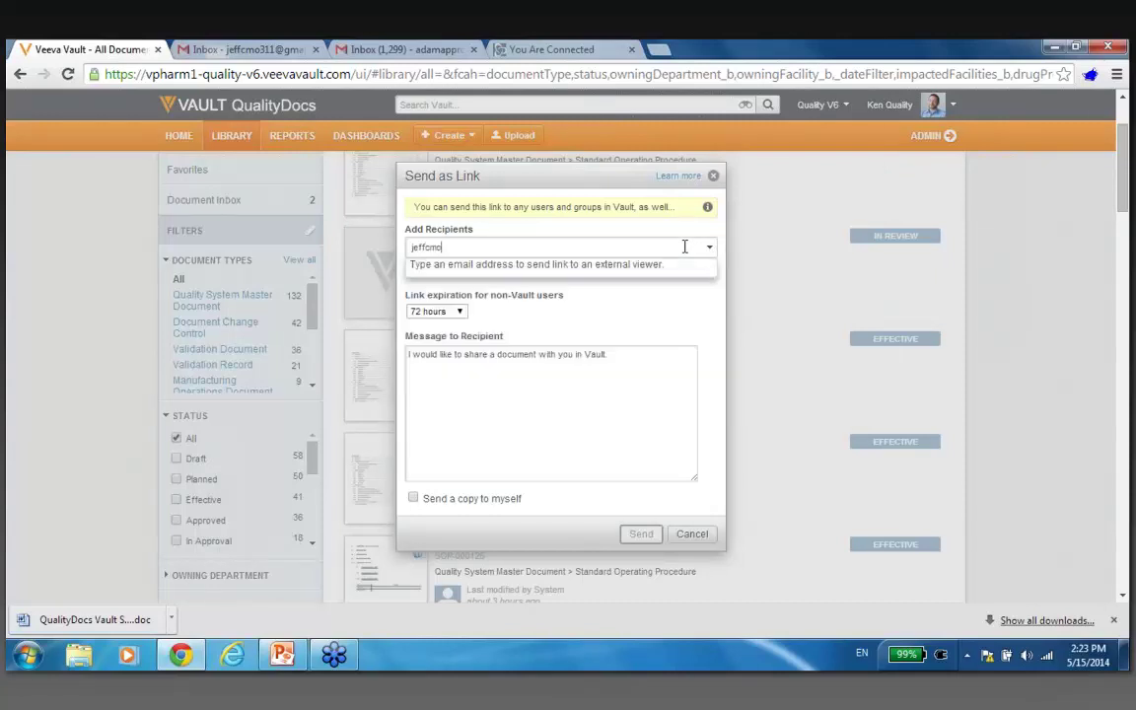
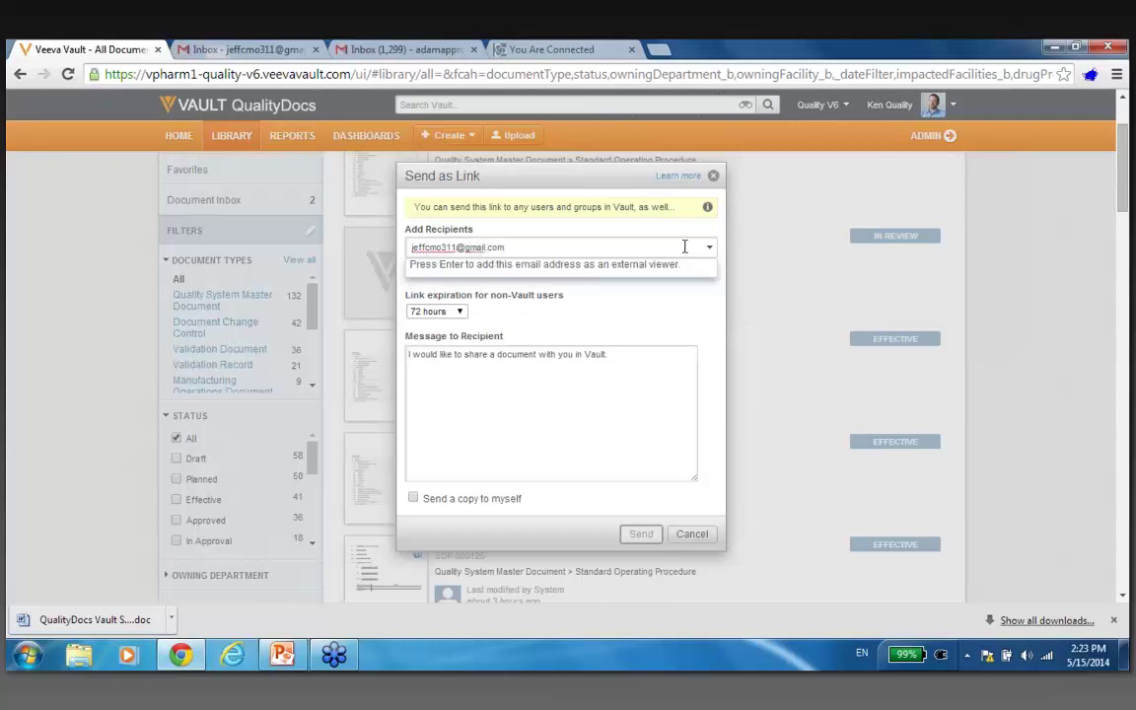
key("Return")
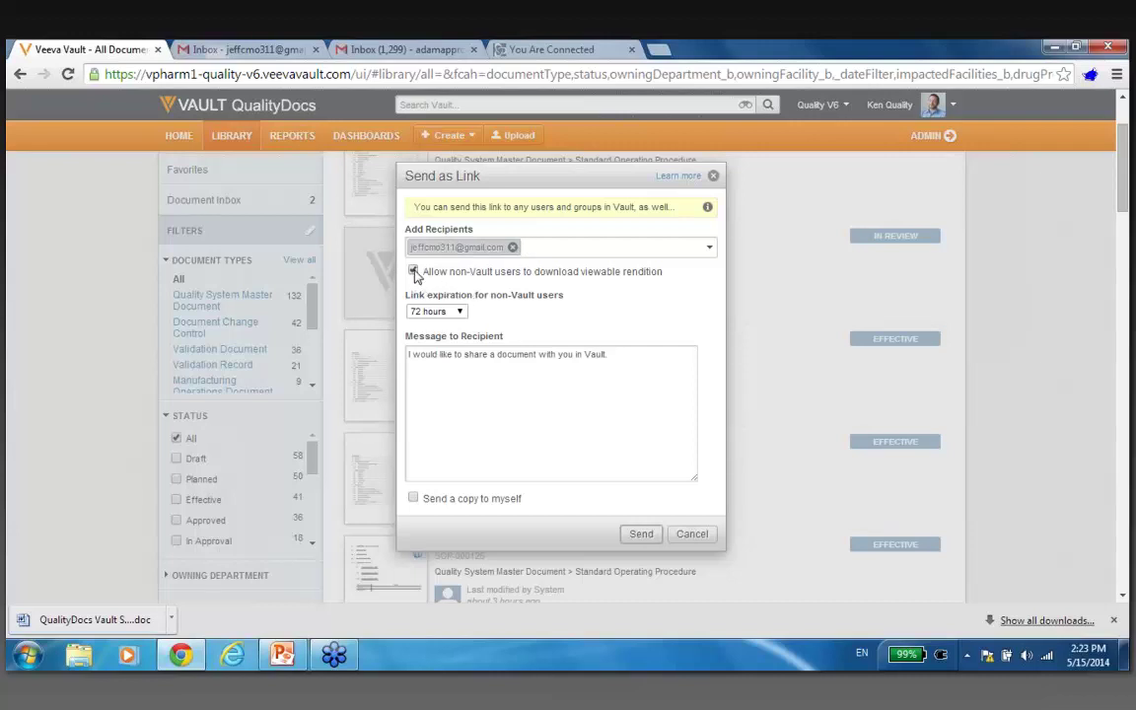
Set the link expiration to 48 hours.
left_click(460, 312)
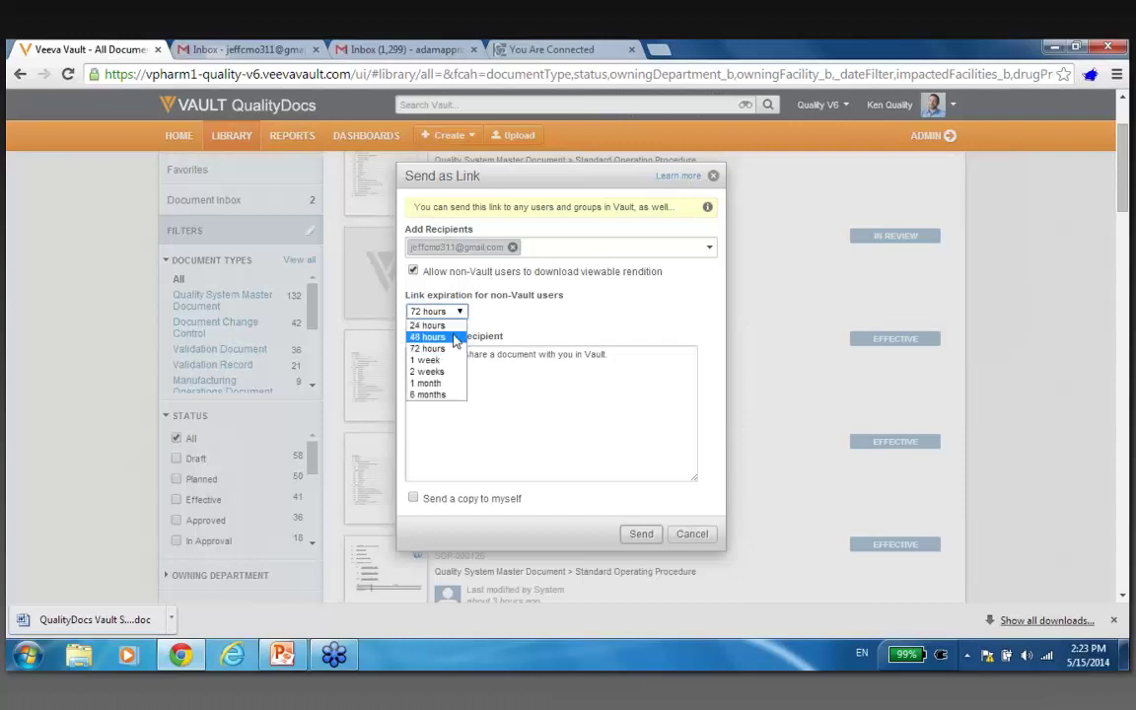
left_click(455, 338)
left_click(461, 313)
left_click(436, 336)
Add the message 'Look this over' above the default text and send the link.
left_click(408, 355)
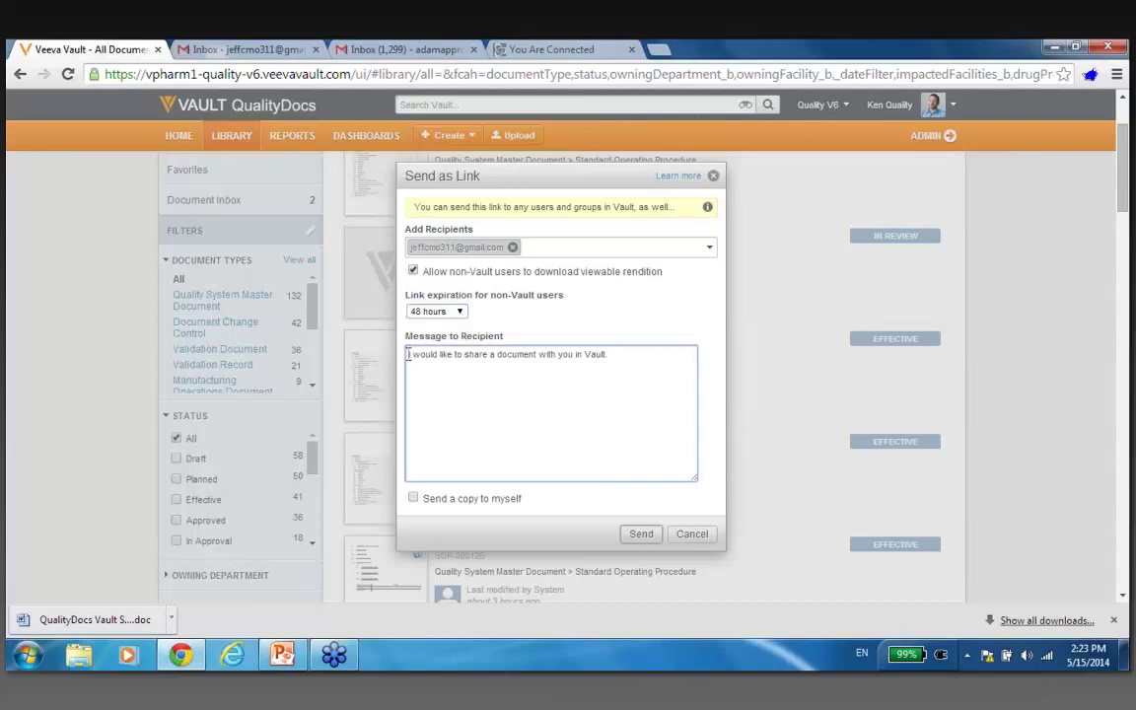
key("Return")
key("Return")
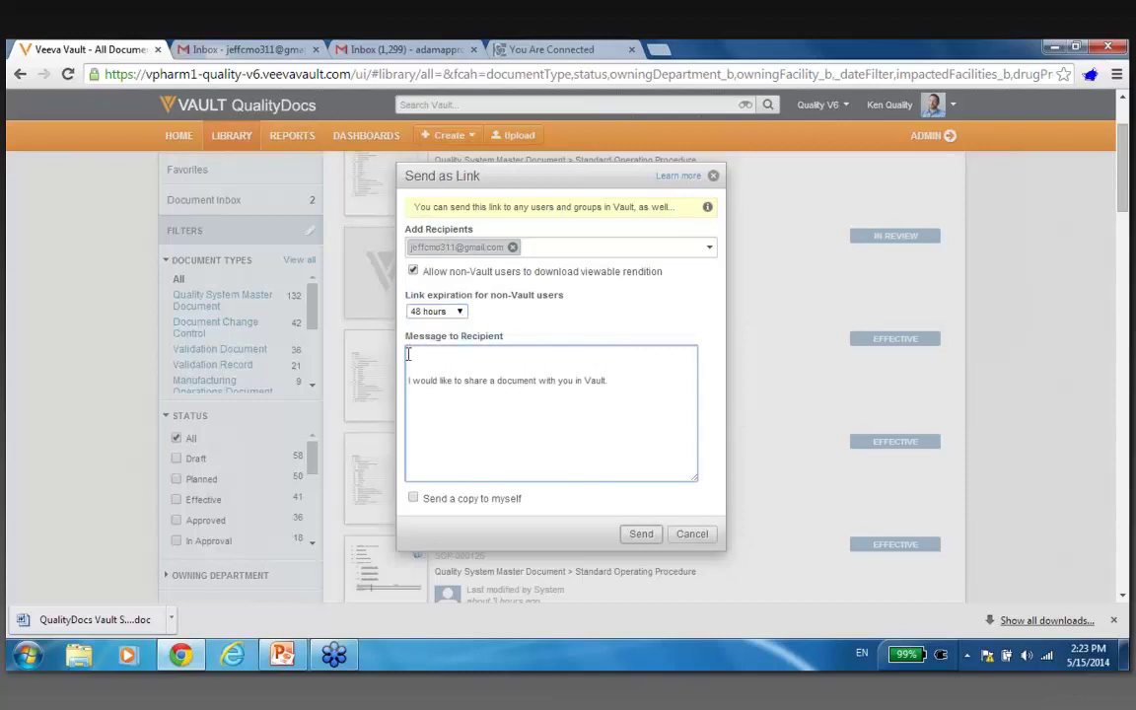
type("Look this over")
left_click(642, 533)
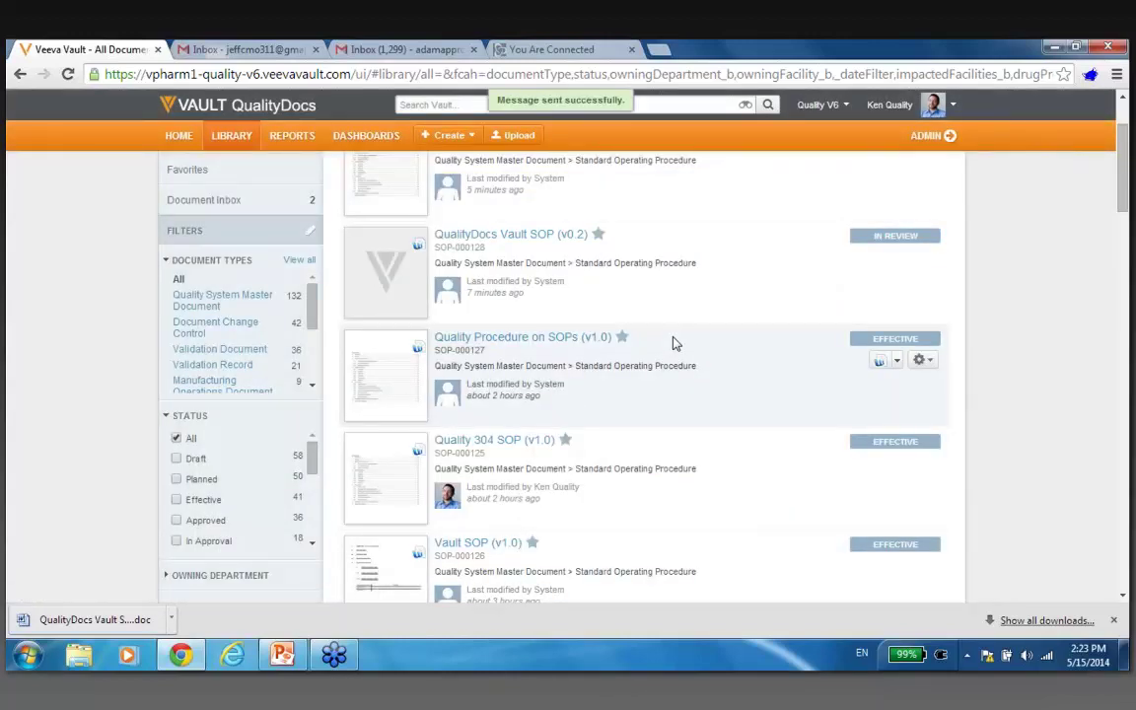
Open the SOP-000127 audit trail and check for the 'Sent as Link to external viewer' entry.
left_click(585, 345)
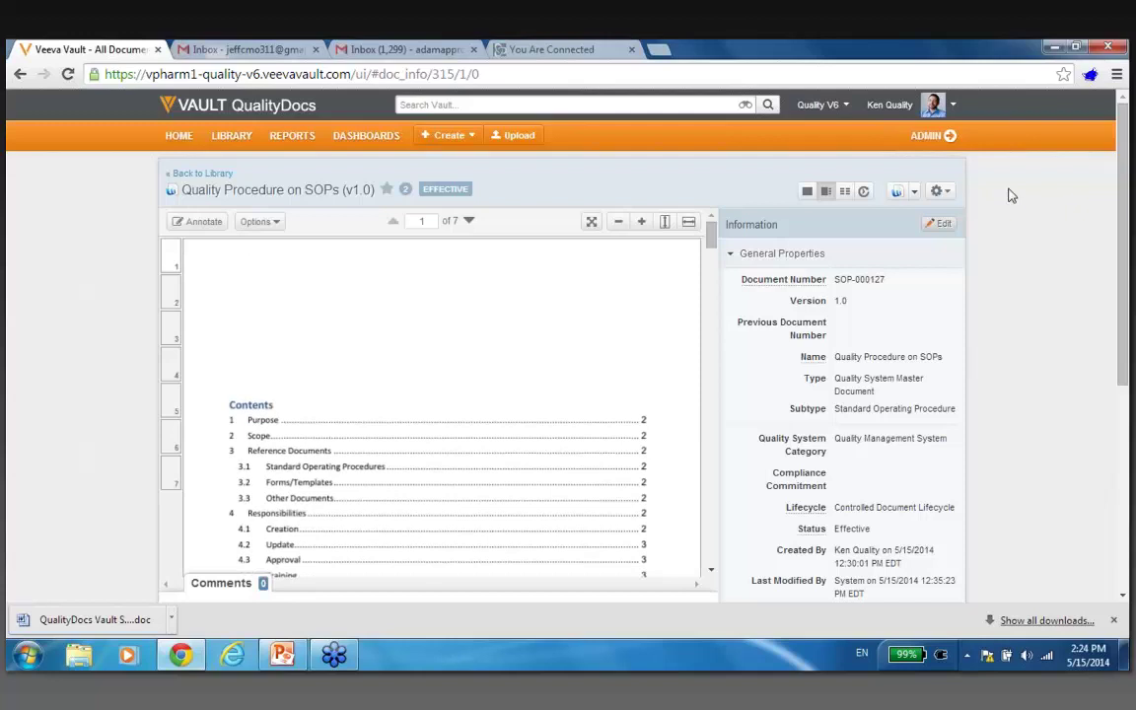
left_click(951, 194)
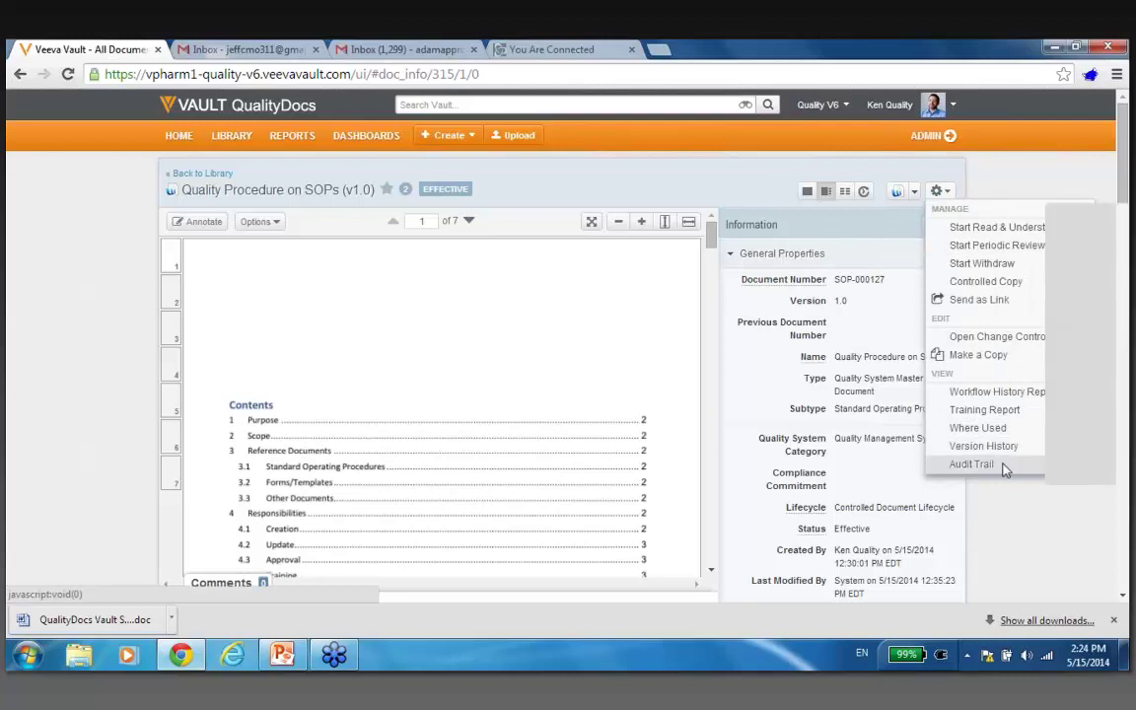
left_click(1002, 465)
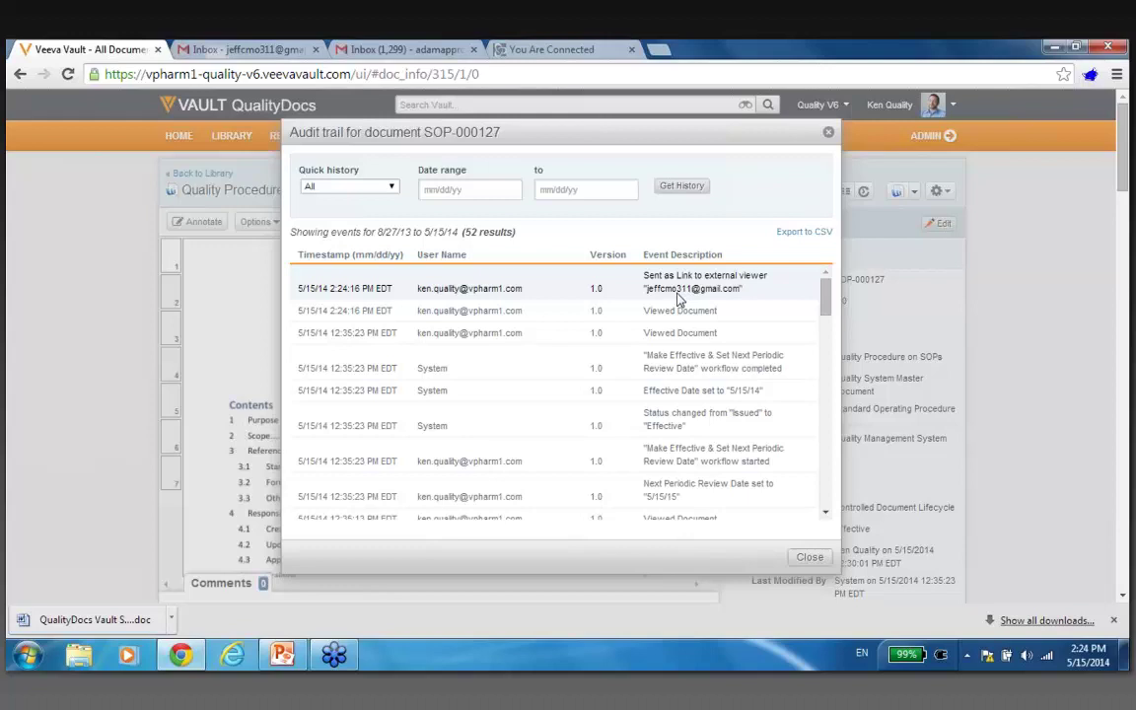
left_click(807, 559)
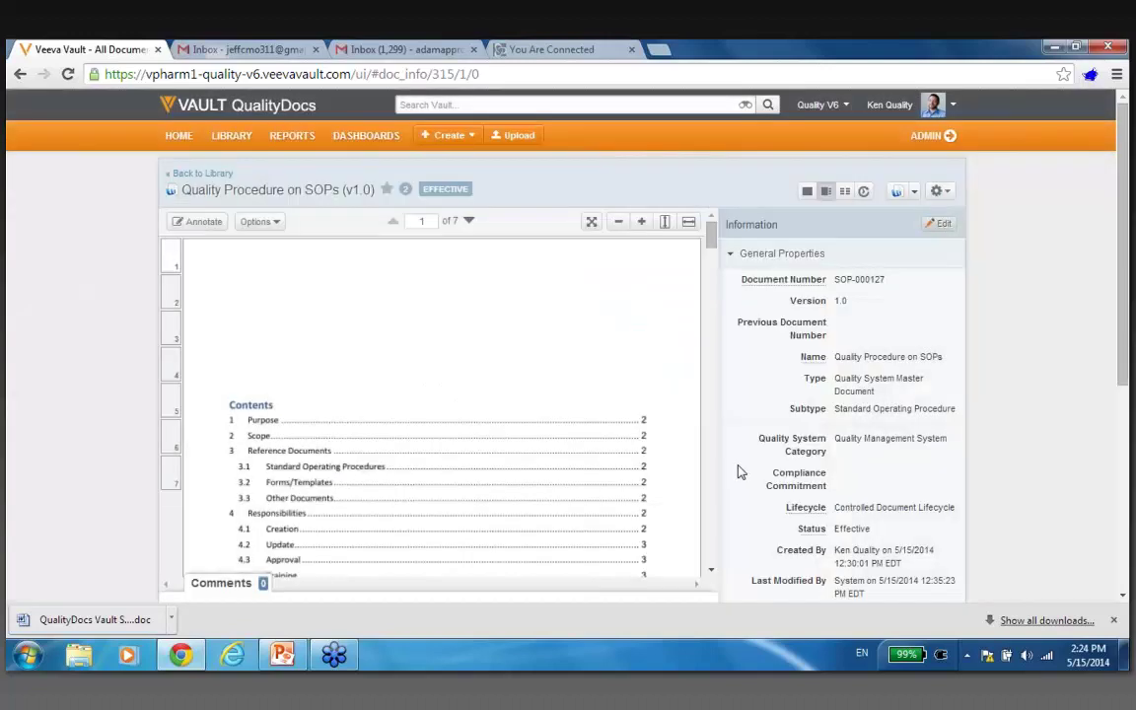
In the recipient's refreshed Gmail inbox, open the Vault notification and follow the Quality Procedure on SOPs link.
left_click(274, 51)
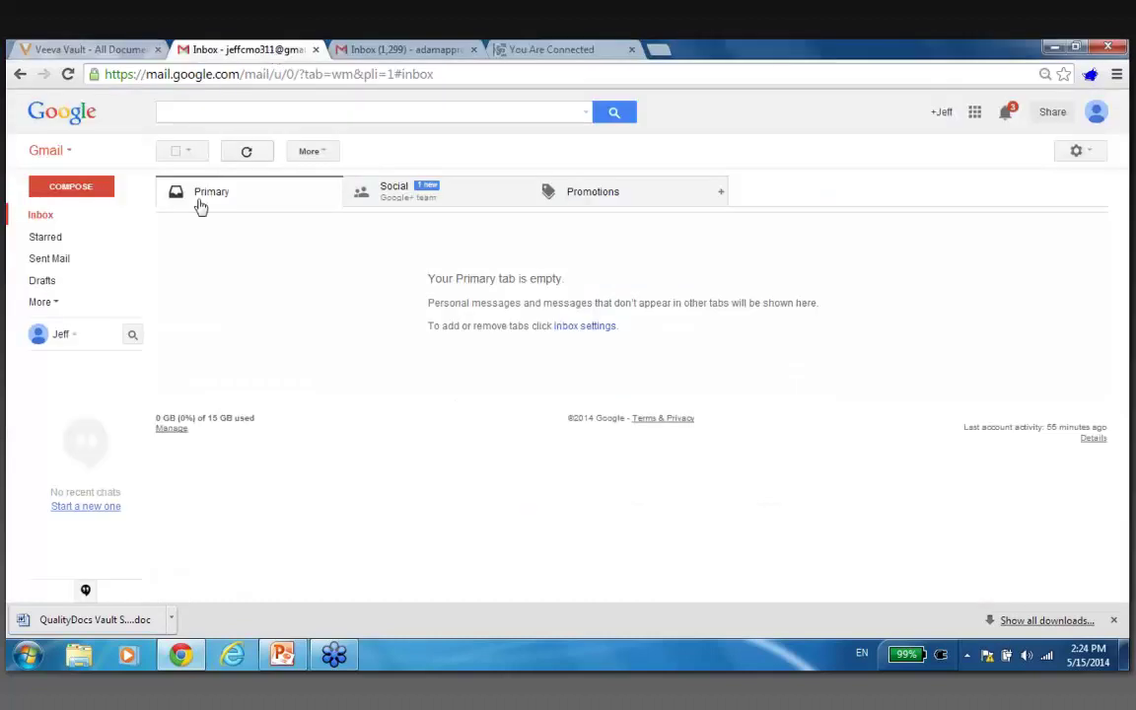
left_click(41, 217)
left_click(56, 218)
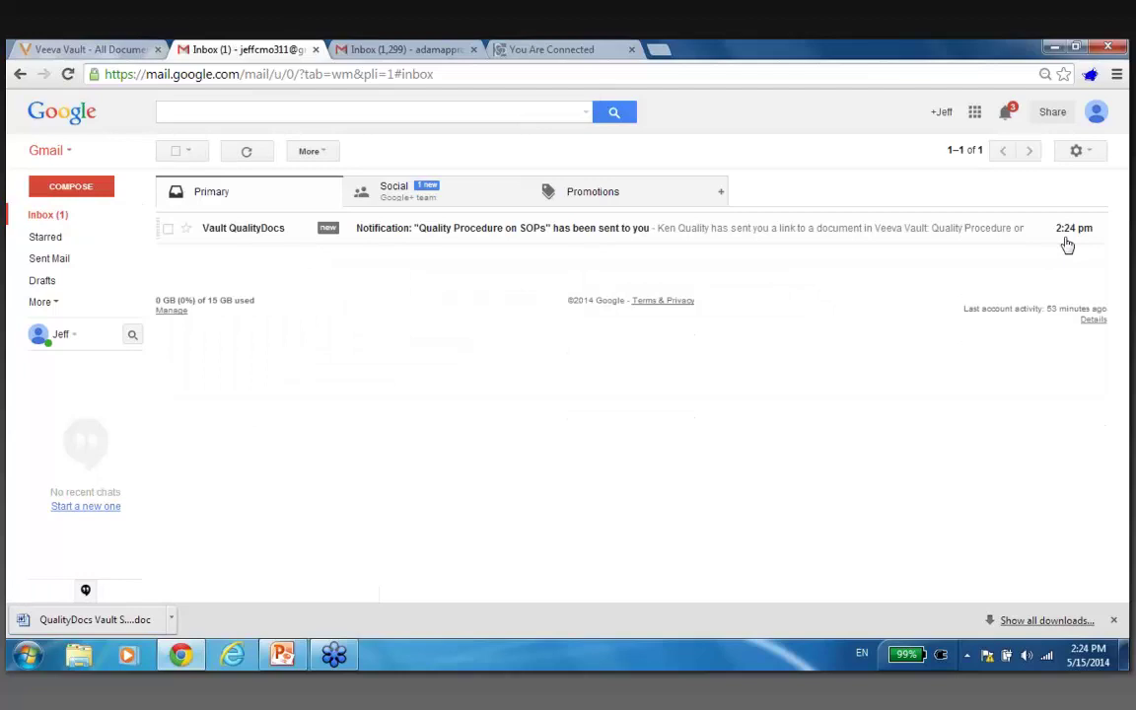
left_click(592, 238)
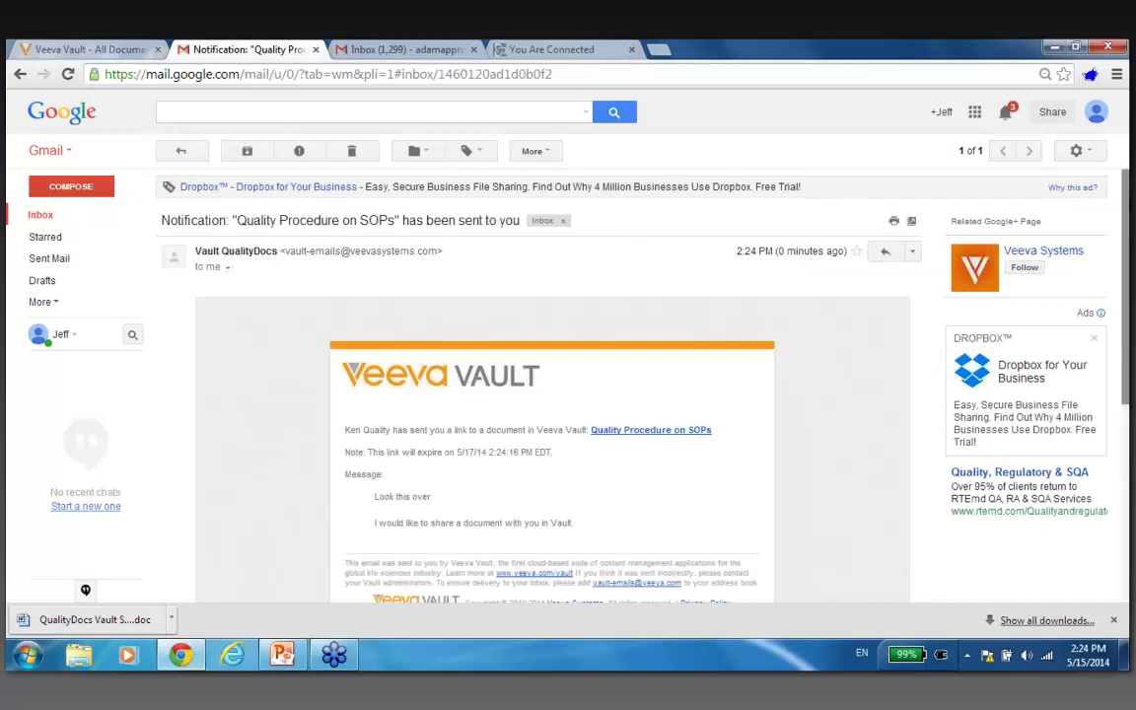
scroll(431, 463, "down", 1)
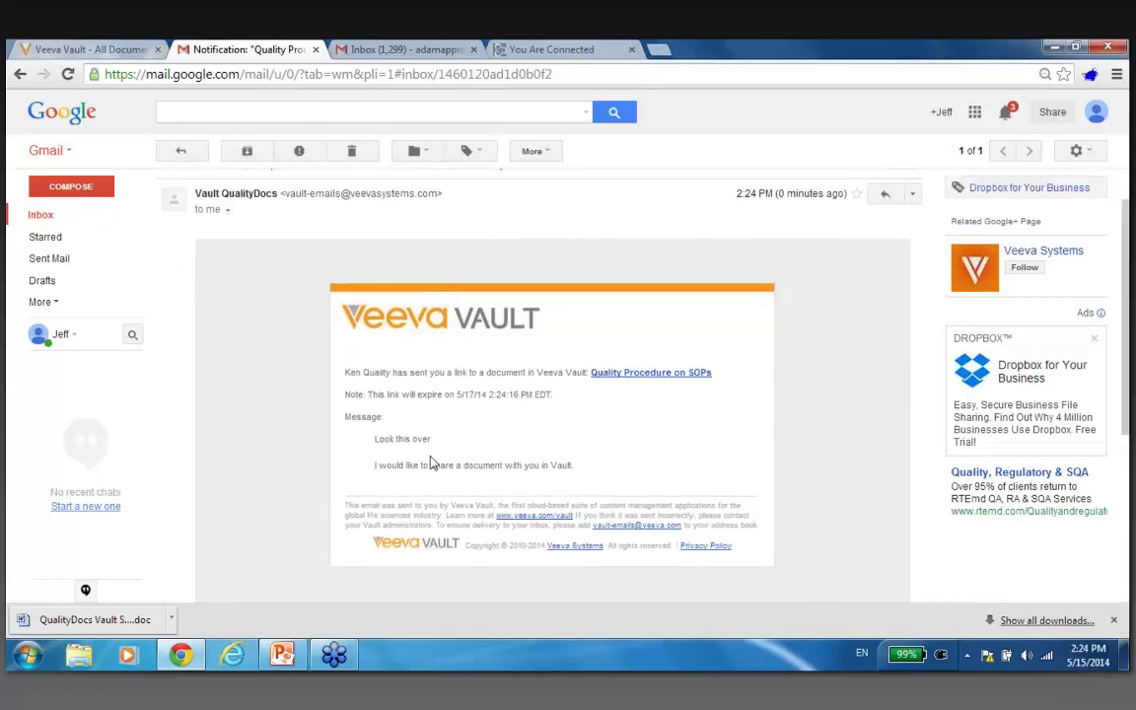
left_click_drag(431, 441, 380, 443)
left_click(496, 439)
left_click(641, 380)
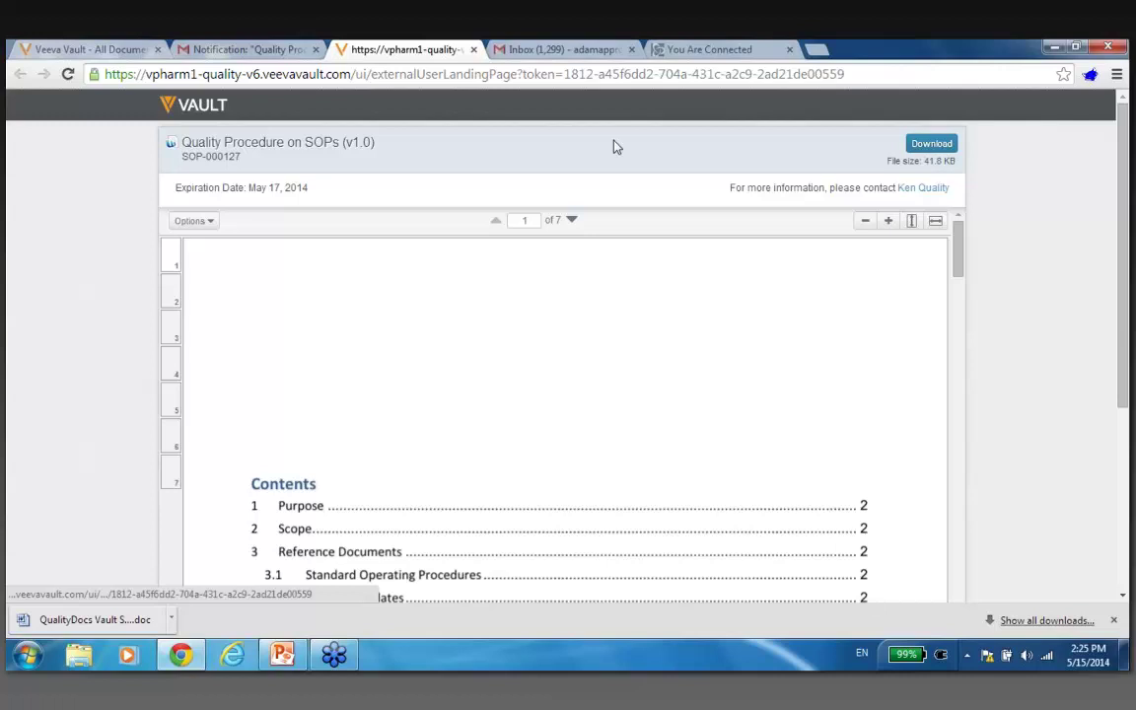
Check the Vault audit trail for the non-Vault user's view, then return to the external viewer tab.
left_click(92, 45)
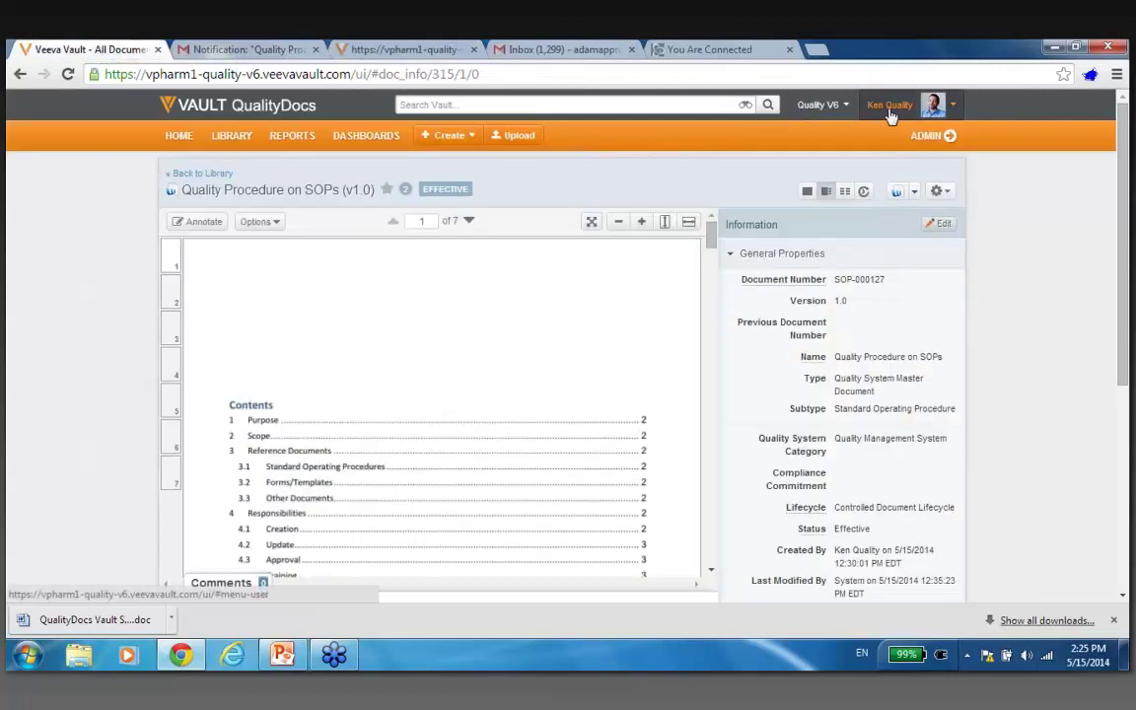
left_click(941, 193)
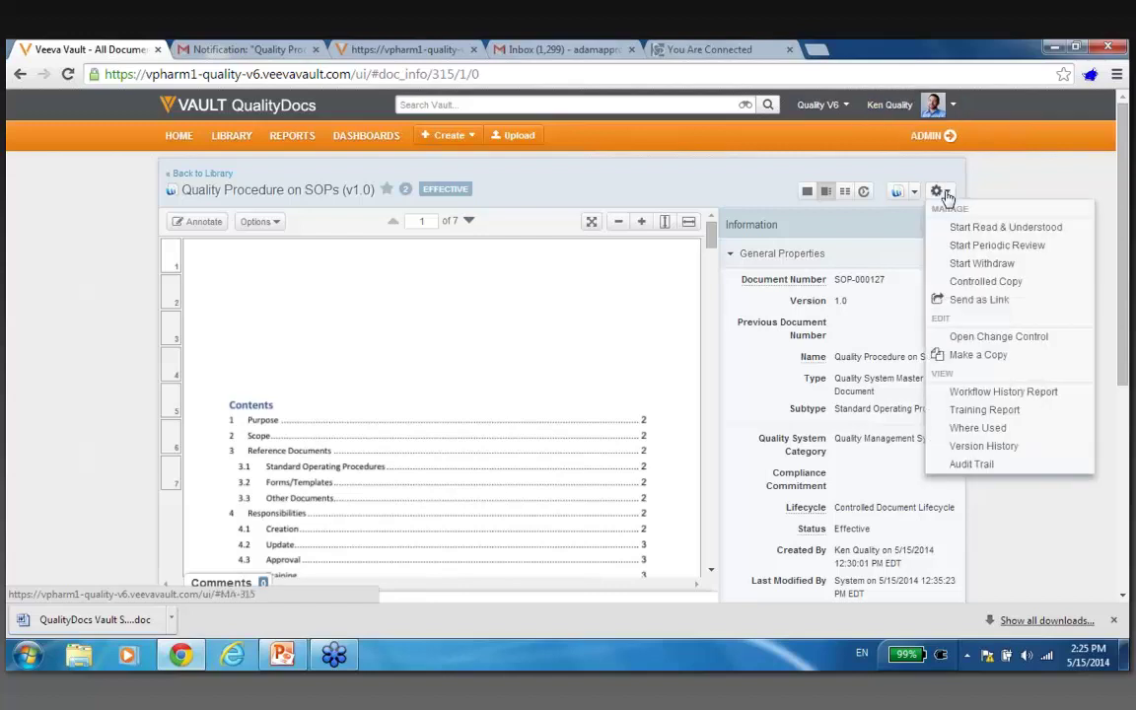
left_click(1000, 463)
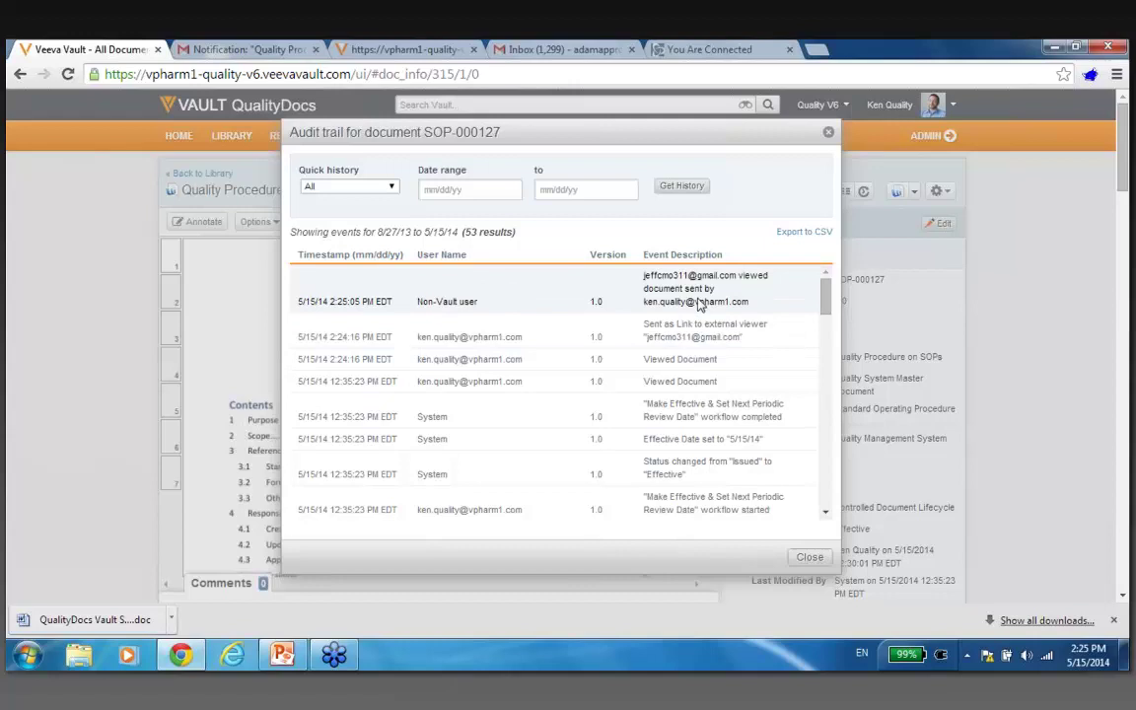
left_click(810, 557)
left_click(424, 50)
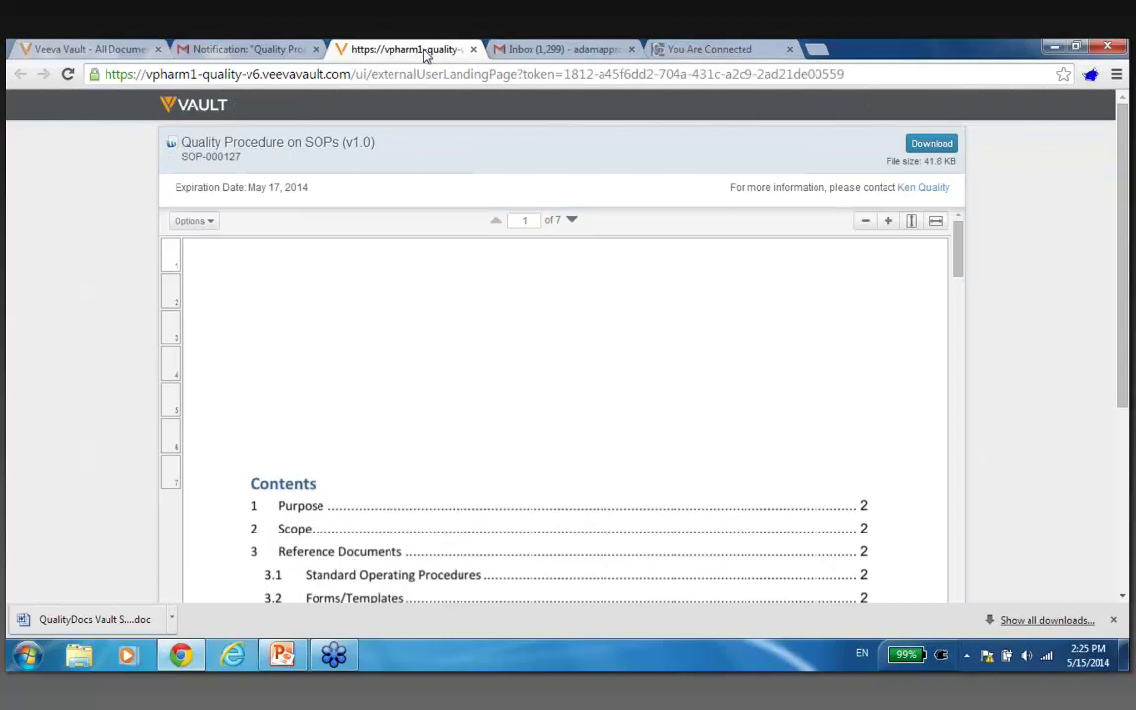
Download the Quality Procedure on SOPs PDF, open it in a tab, and scroll to Document Approvals.
left_click(924, 146)
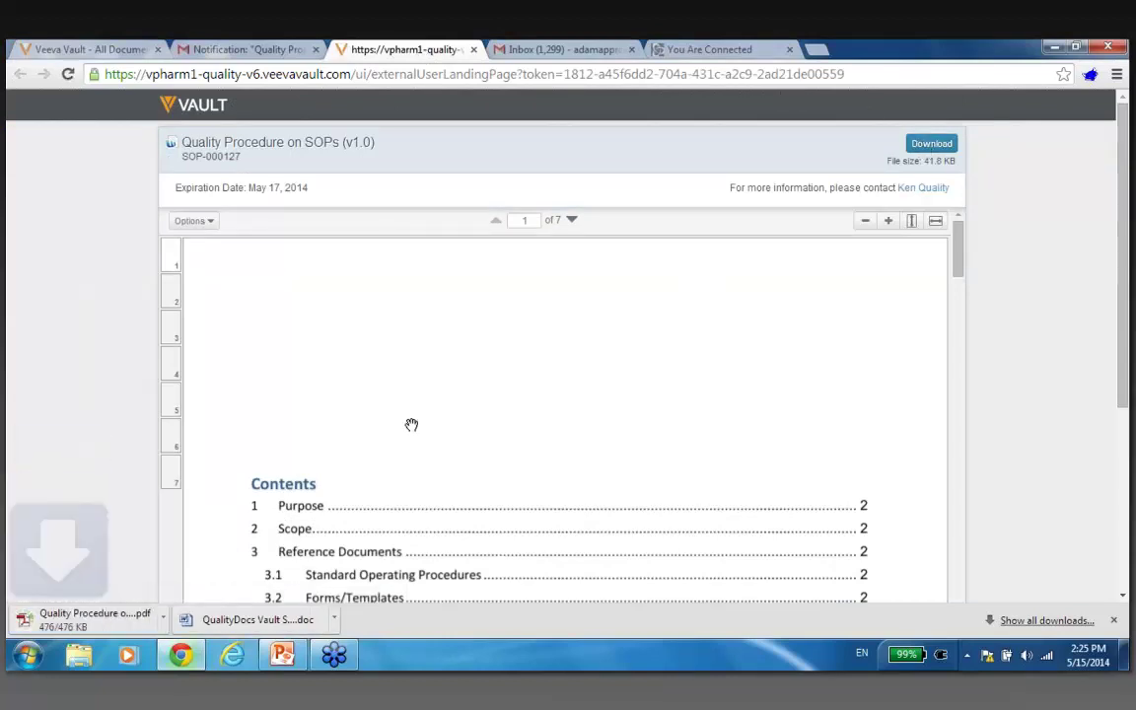
left_click_drag(98, 627, 91, 625)
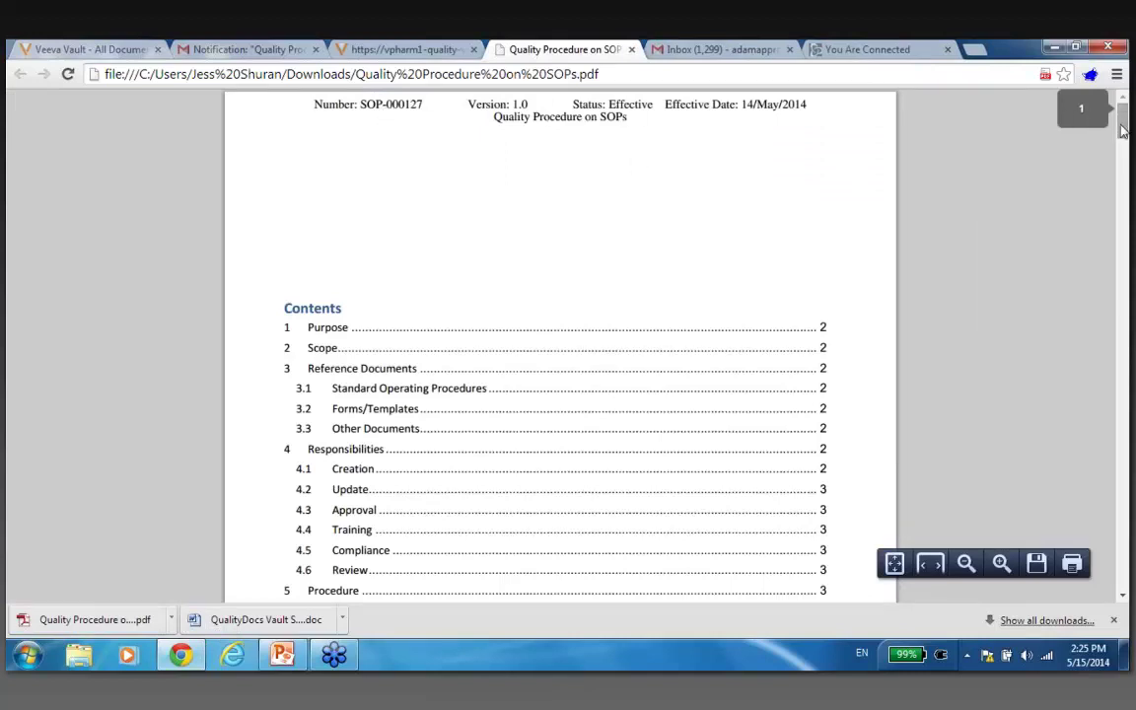
left_click_drag(1123, 130, 1123, 173)
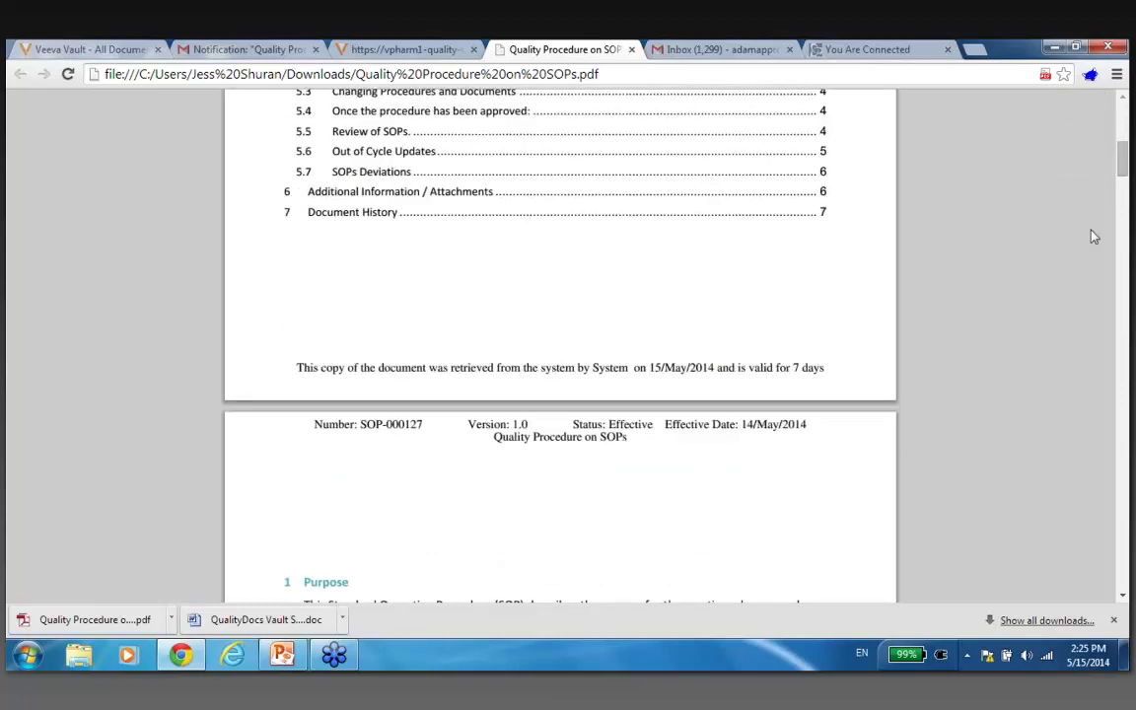
left_click_drag(1123, 168, 1124, 513)
scroll(977, 473, "down", 5)
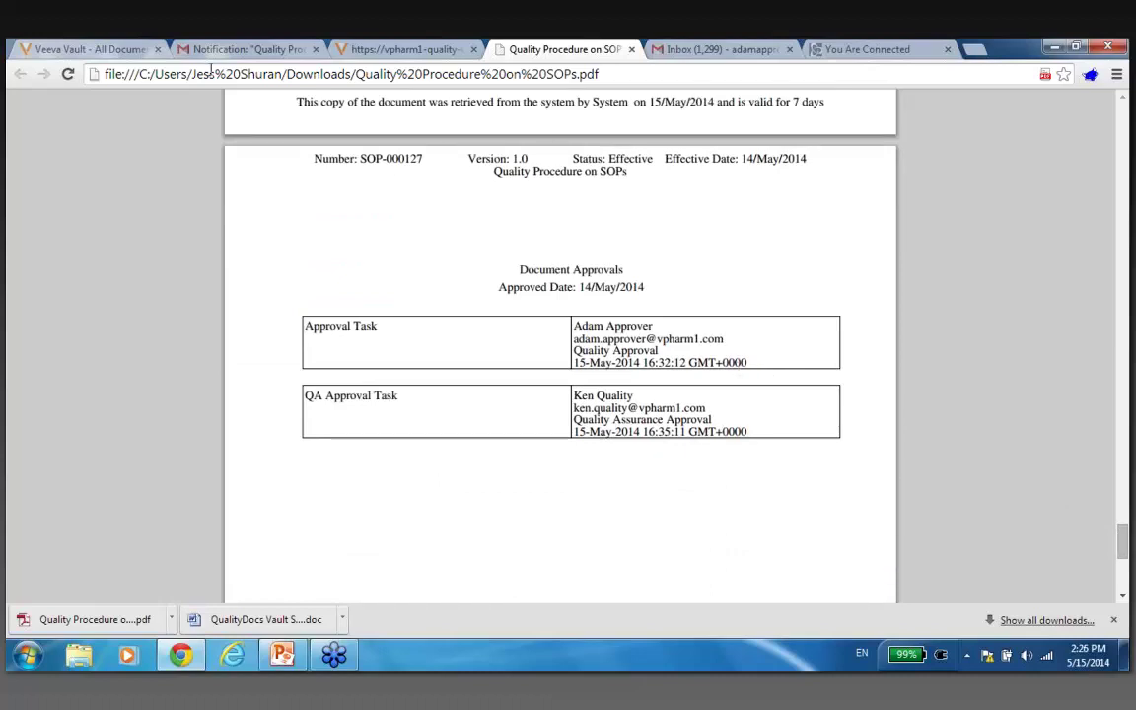
left_click(138, 54)
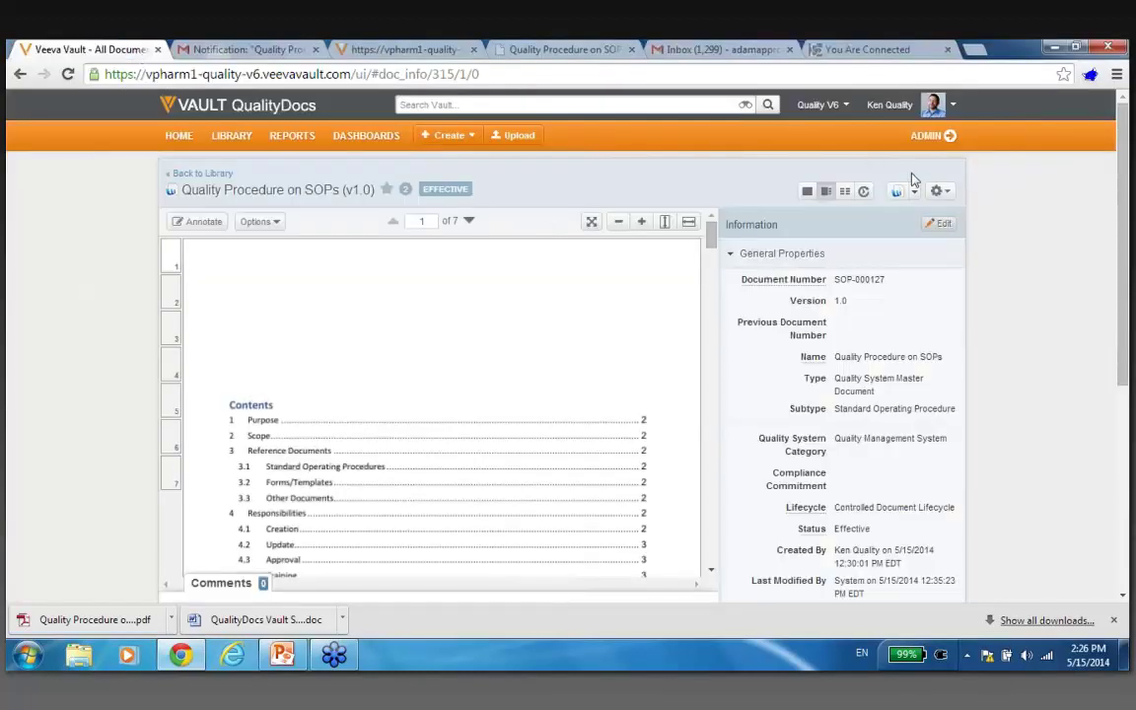
left_click(944, 195)
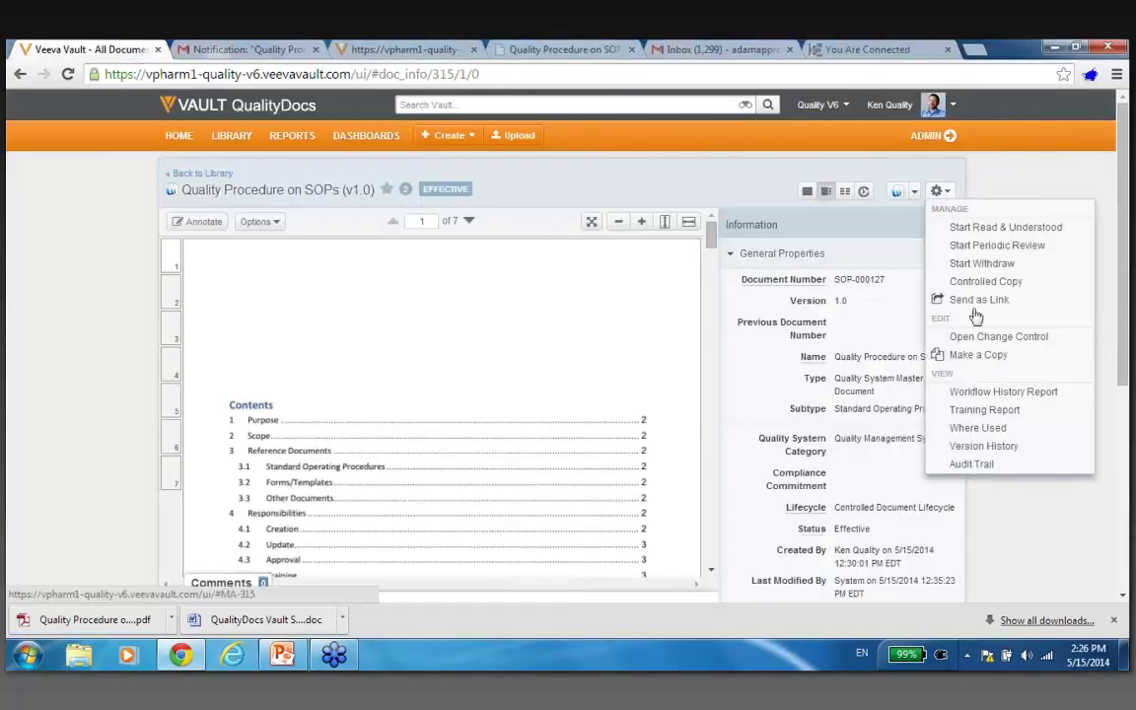
left_click(1013, 468)
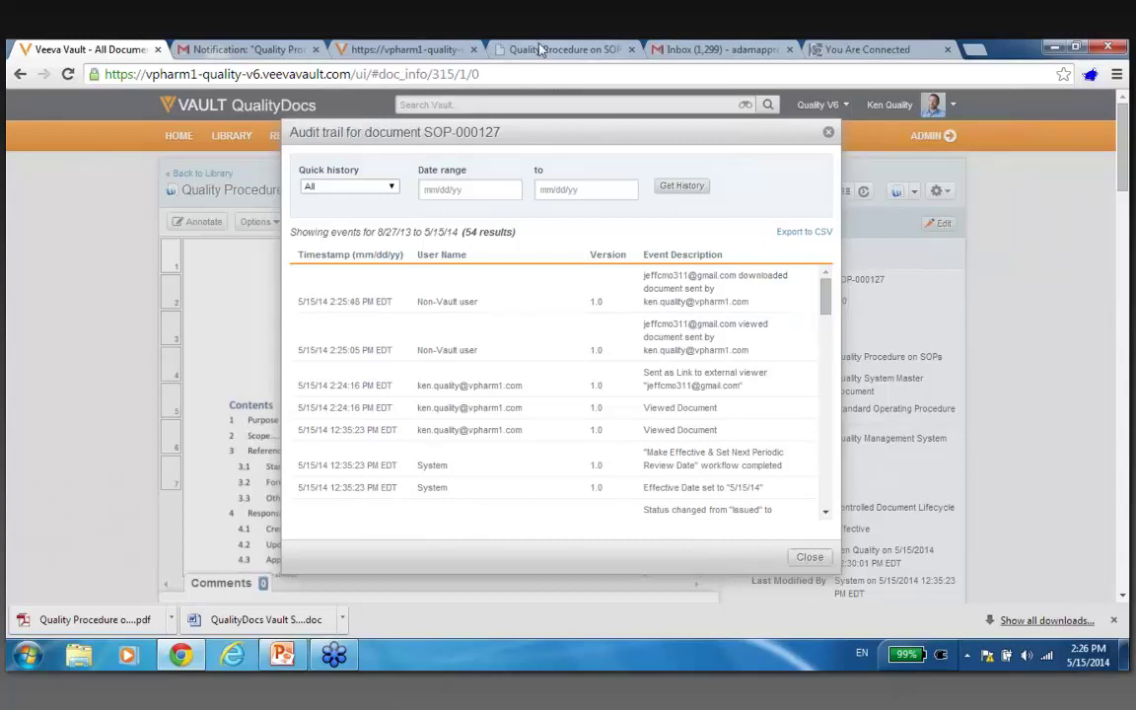
left_click(804, 559)
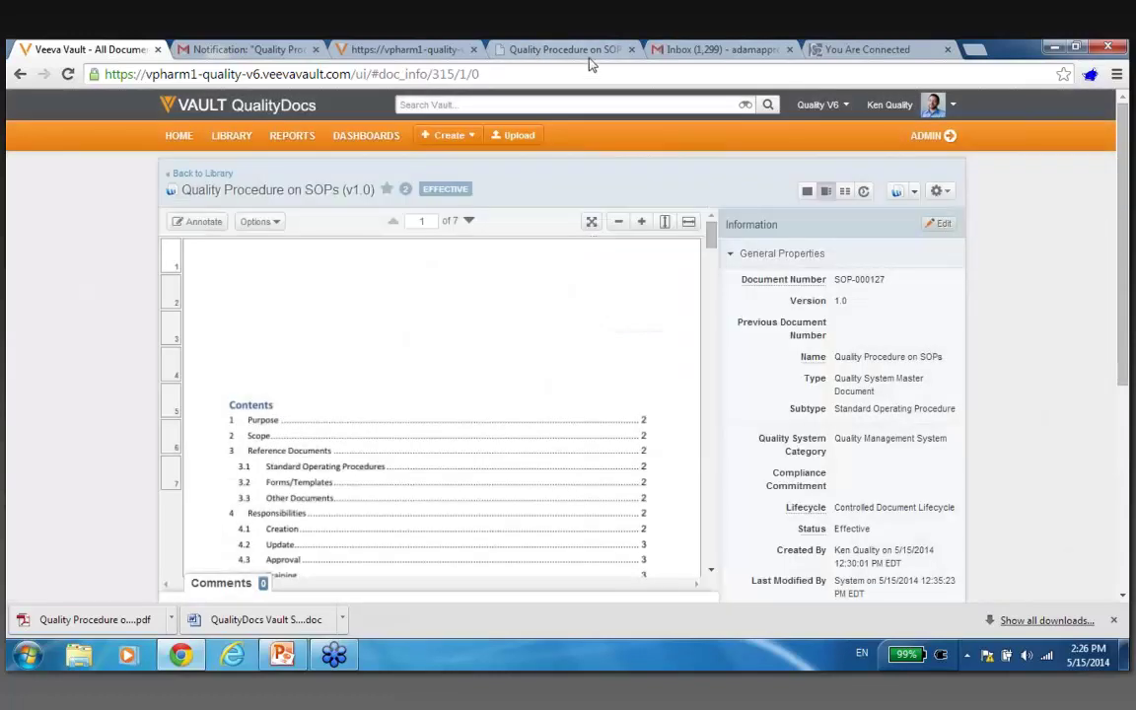
left_click(590, 52)
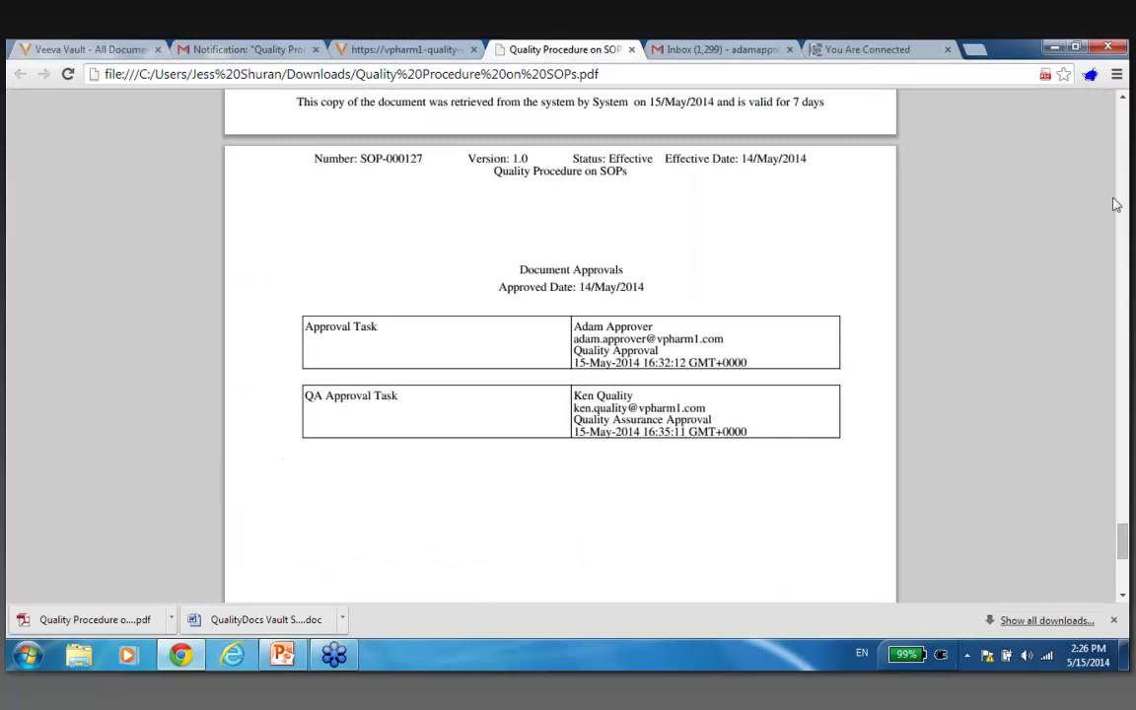
Return to the top of the downloaded PDF and close its tab.
scroll(1015, 473, "up", 1)
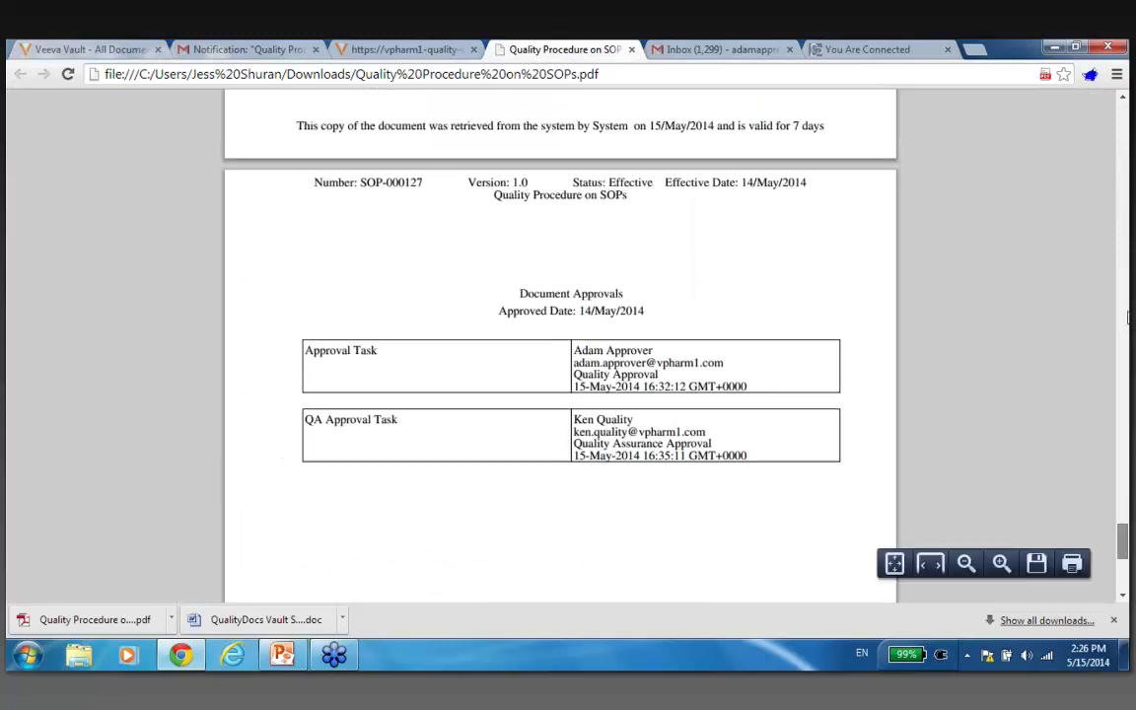
key("Home")
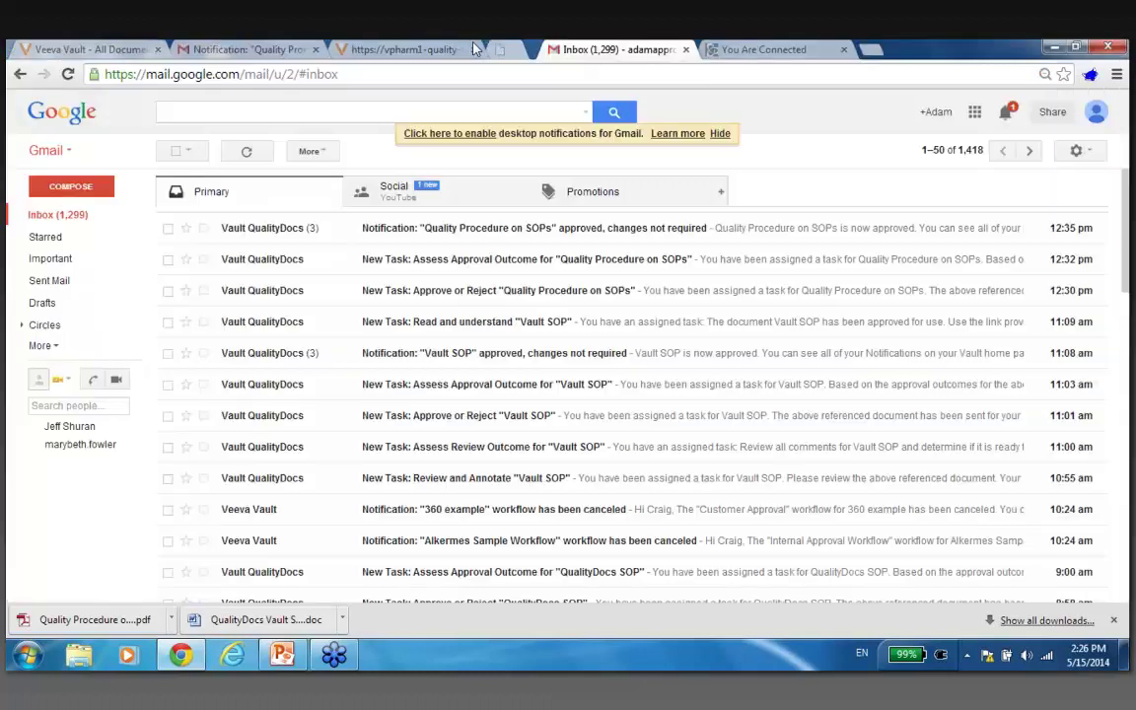
left_click(425, 47)
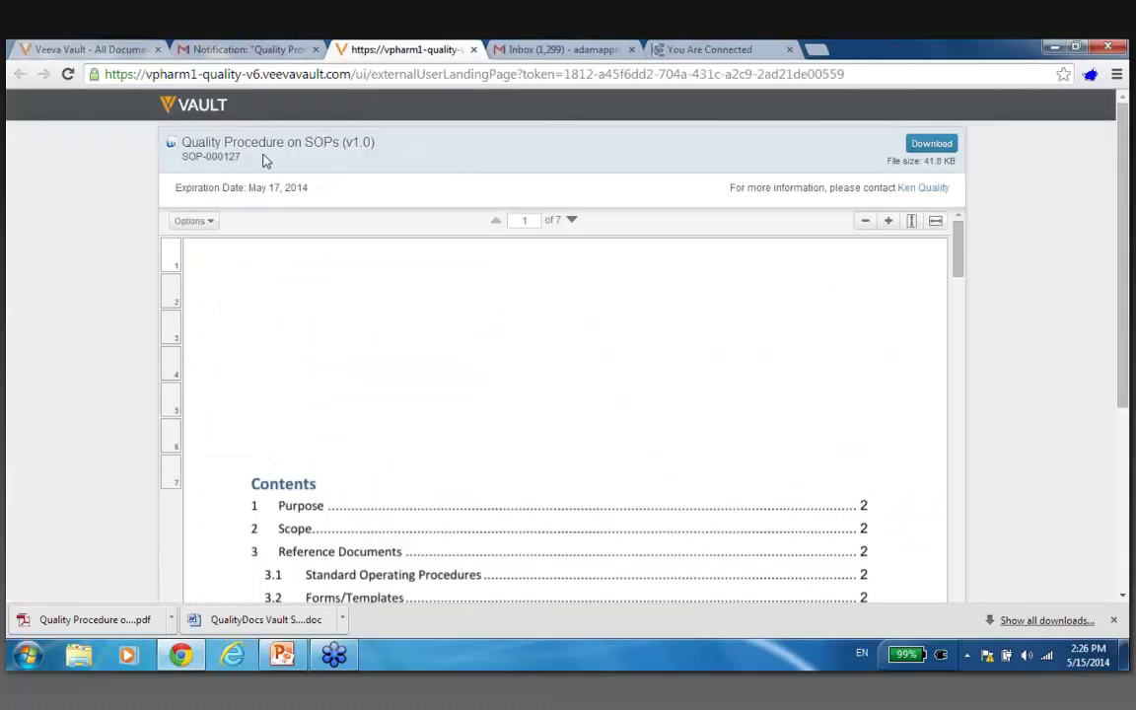
Highlight the link's May 17, 2014 expiration date, then switch to the internal Vault document view.
triple_click(292, 189)
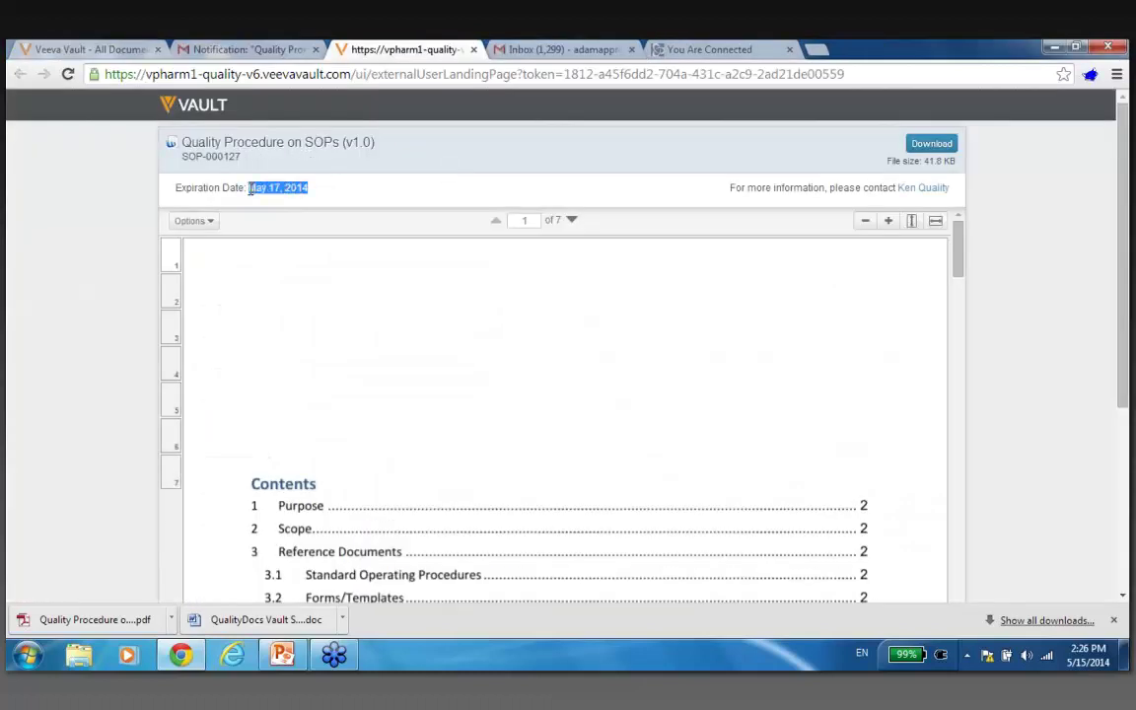
left_click(361, 160)
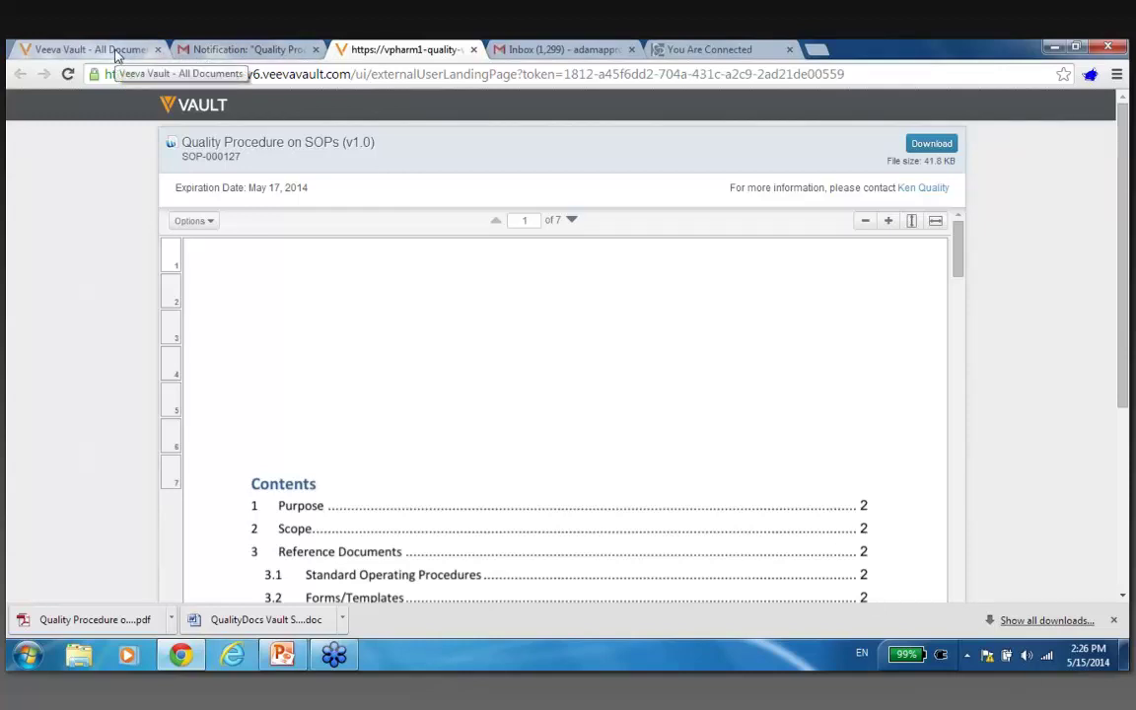
left_click(115, 53)
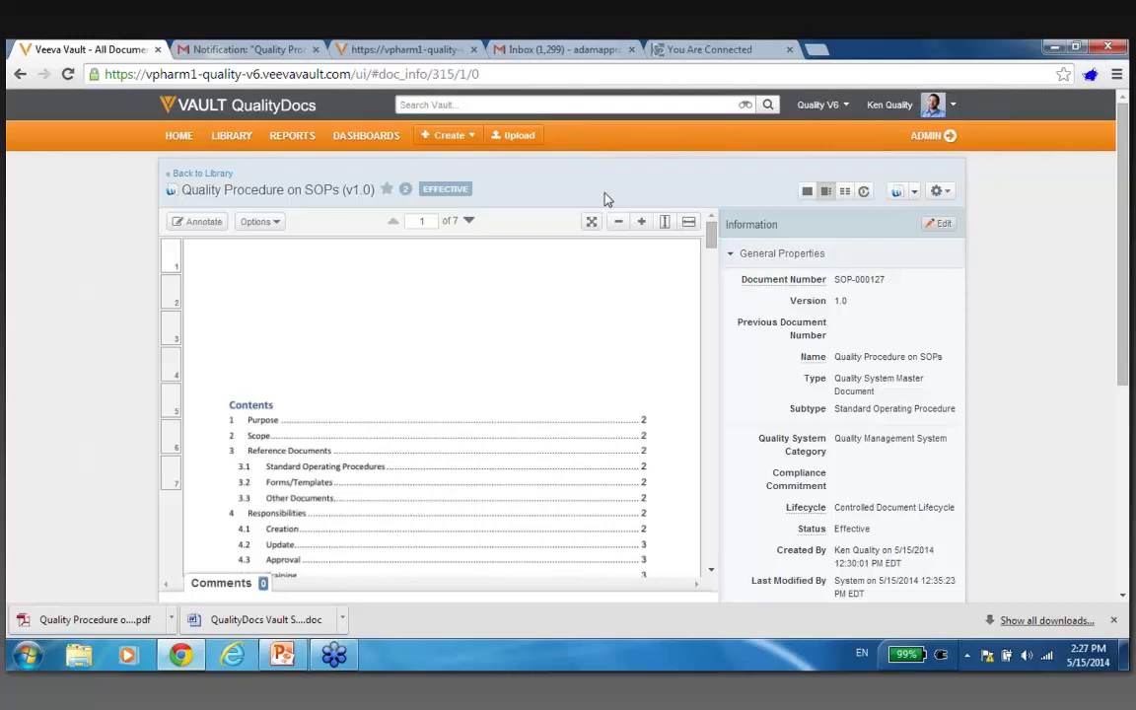
View the In Process Quality System Documents - GLOBAL dashboard, then return to the dashboards list.
left_click(363, 145)
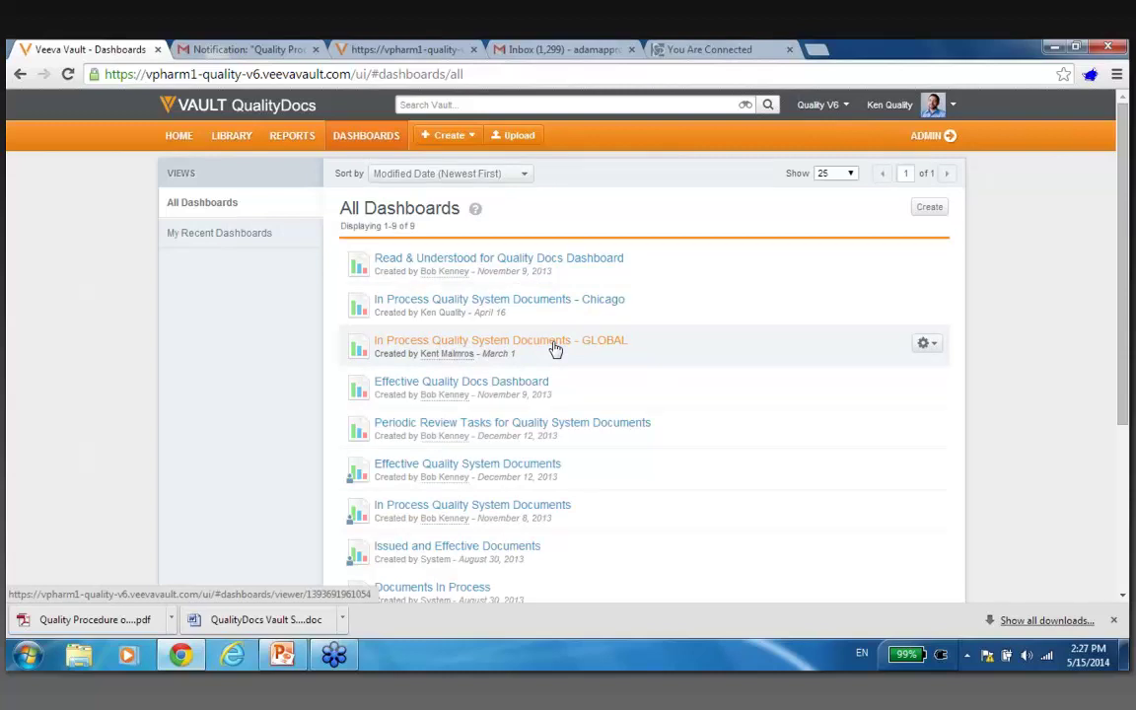
left_click(555, 345)
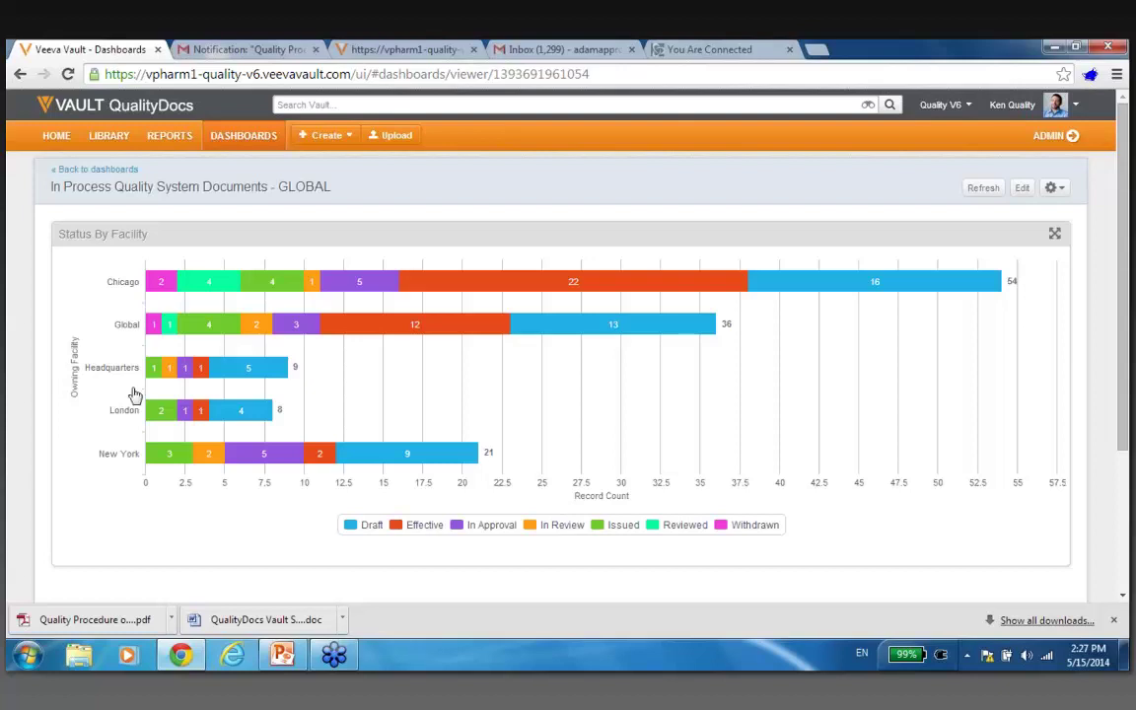
left_click(246, 138)
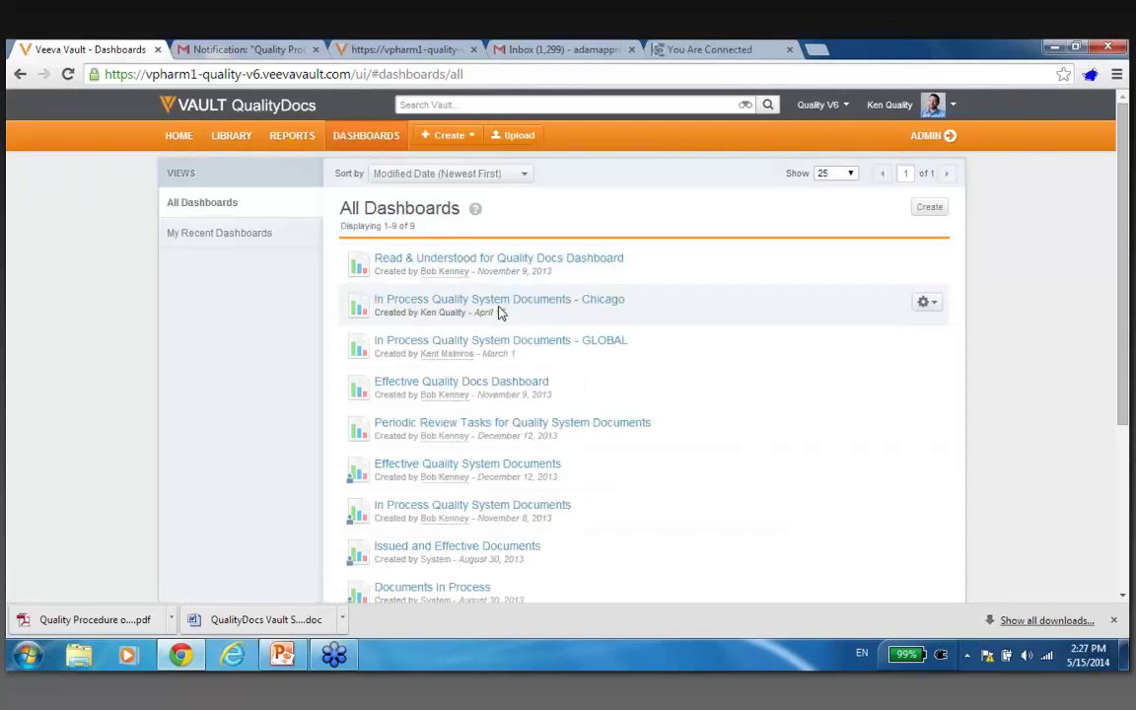
Open the Chicago in-process dashboard and drill into the Overdue Approval Tasks Chicago report.
left_click(504, 302)
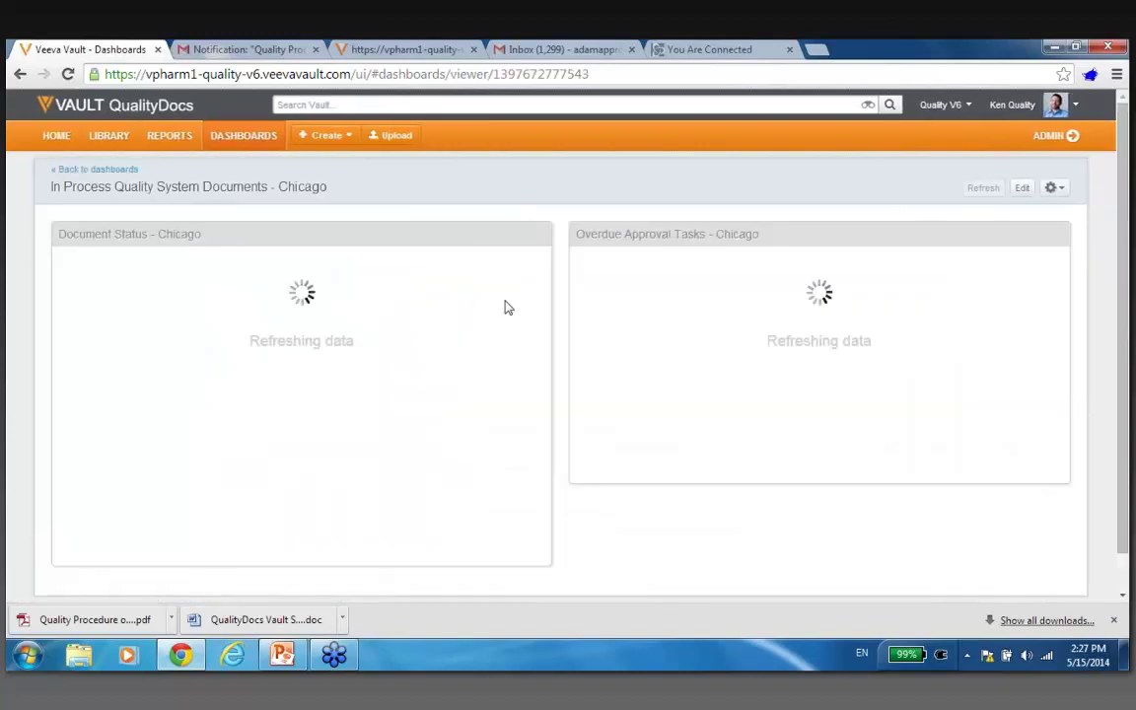
mouse_move(358, 319)
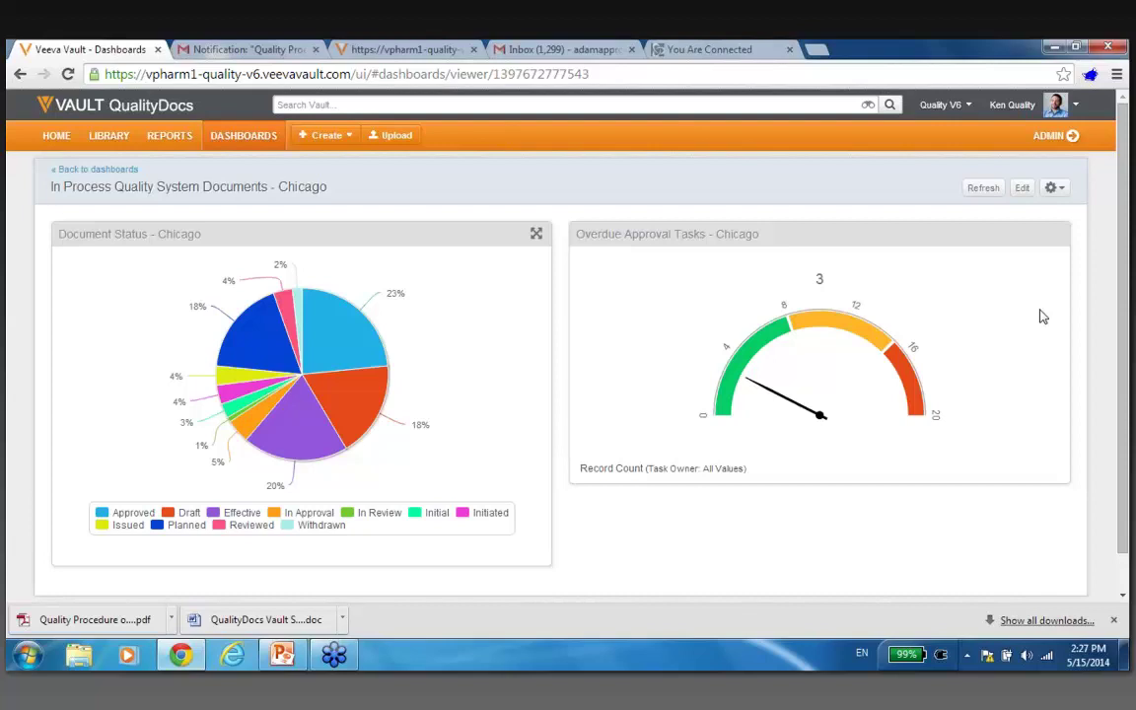
left_click(798, 304)
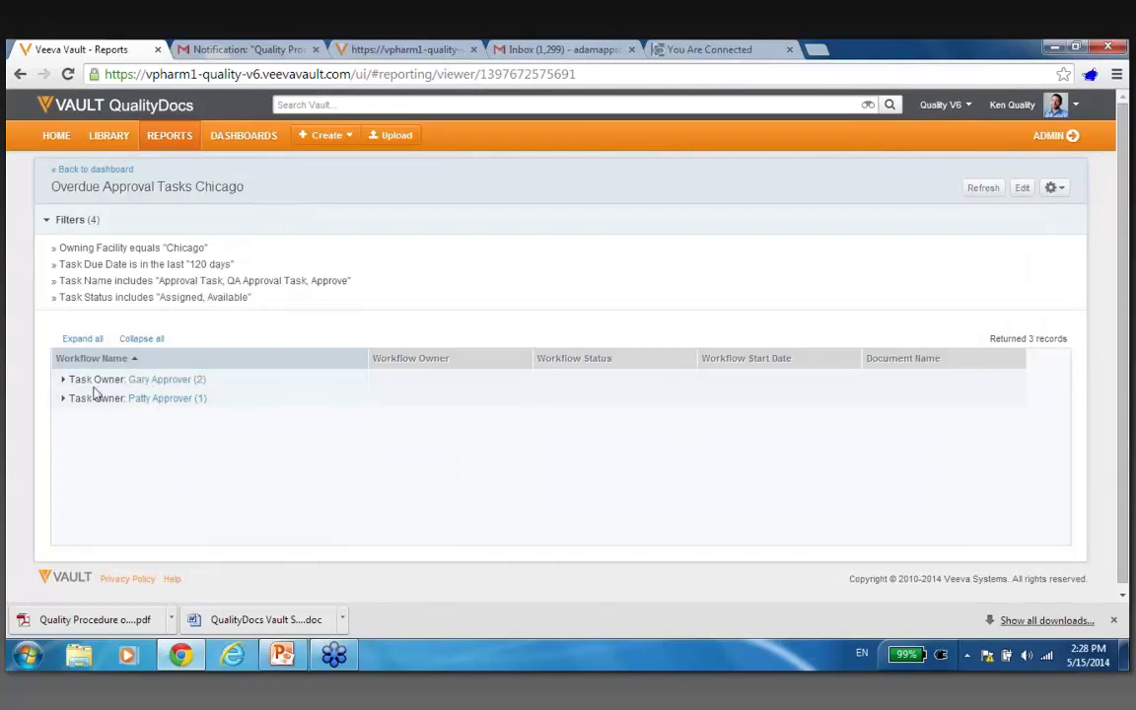
Expand the report's three overdue tasks under each owner, then go to the All Reports list.
left_click(95, 341)
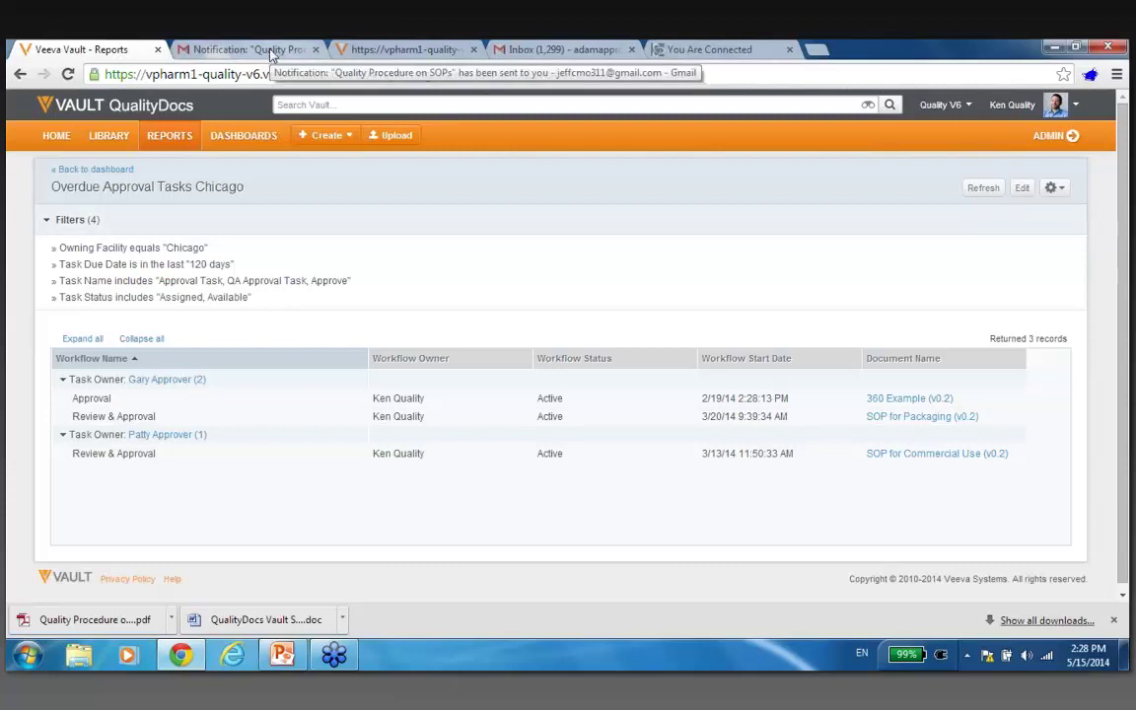
left_click(130, 105)
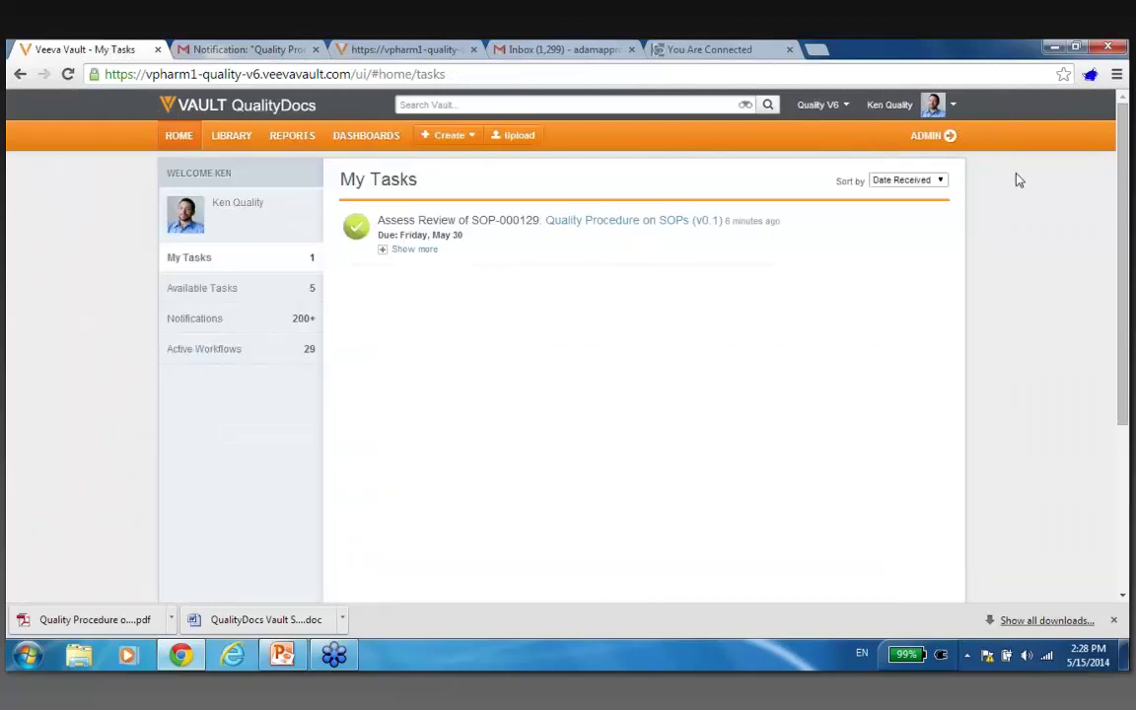
left_click(233, 147)
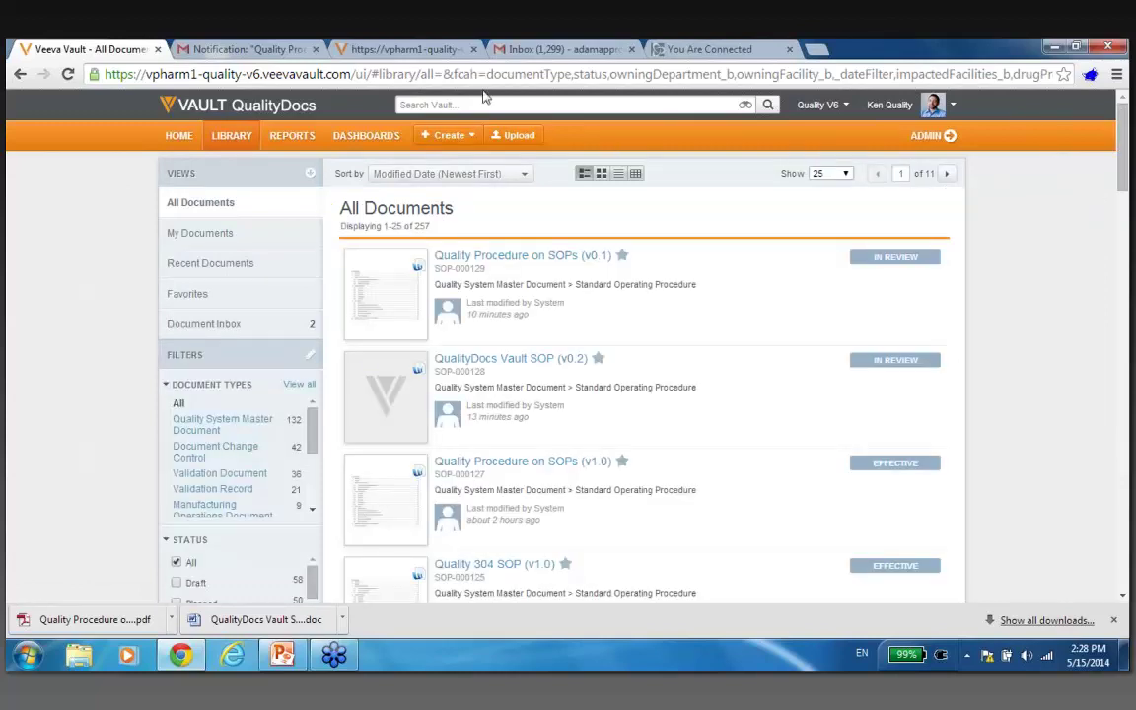
left_click(306, 143)
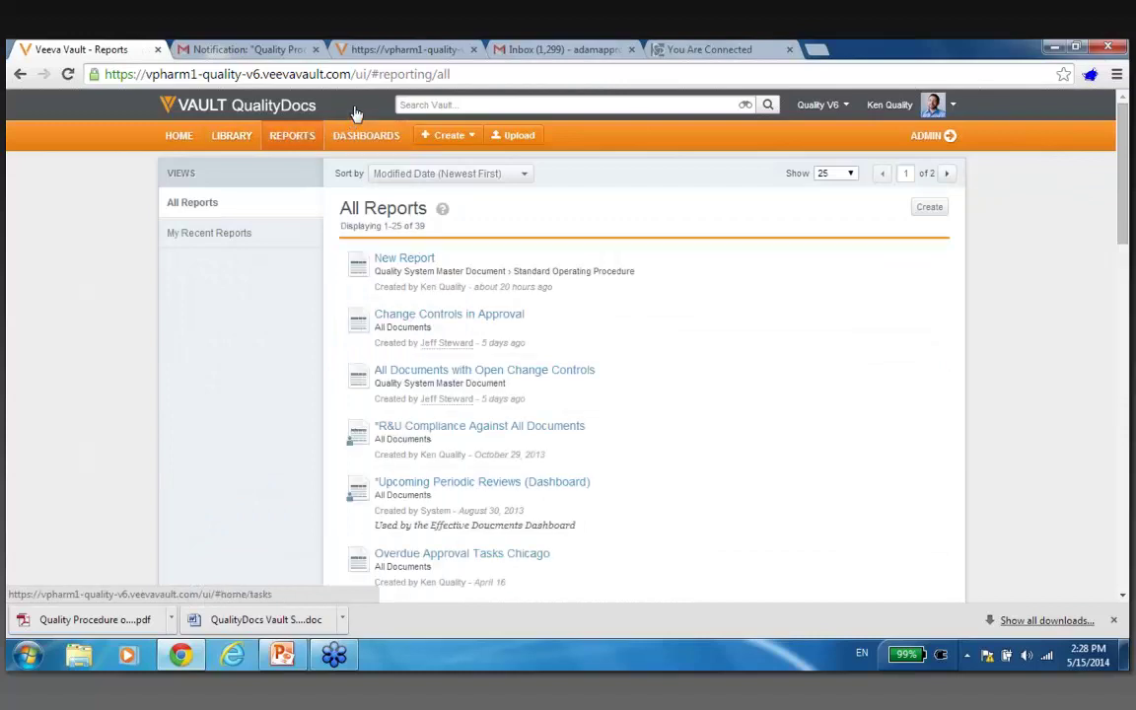